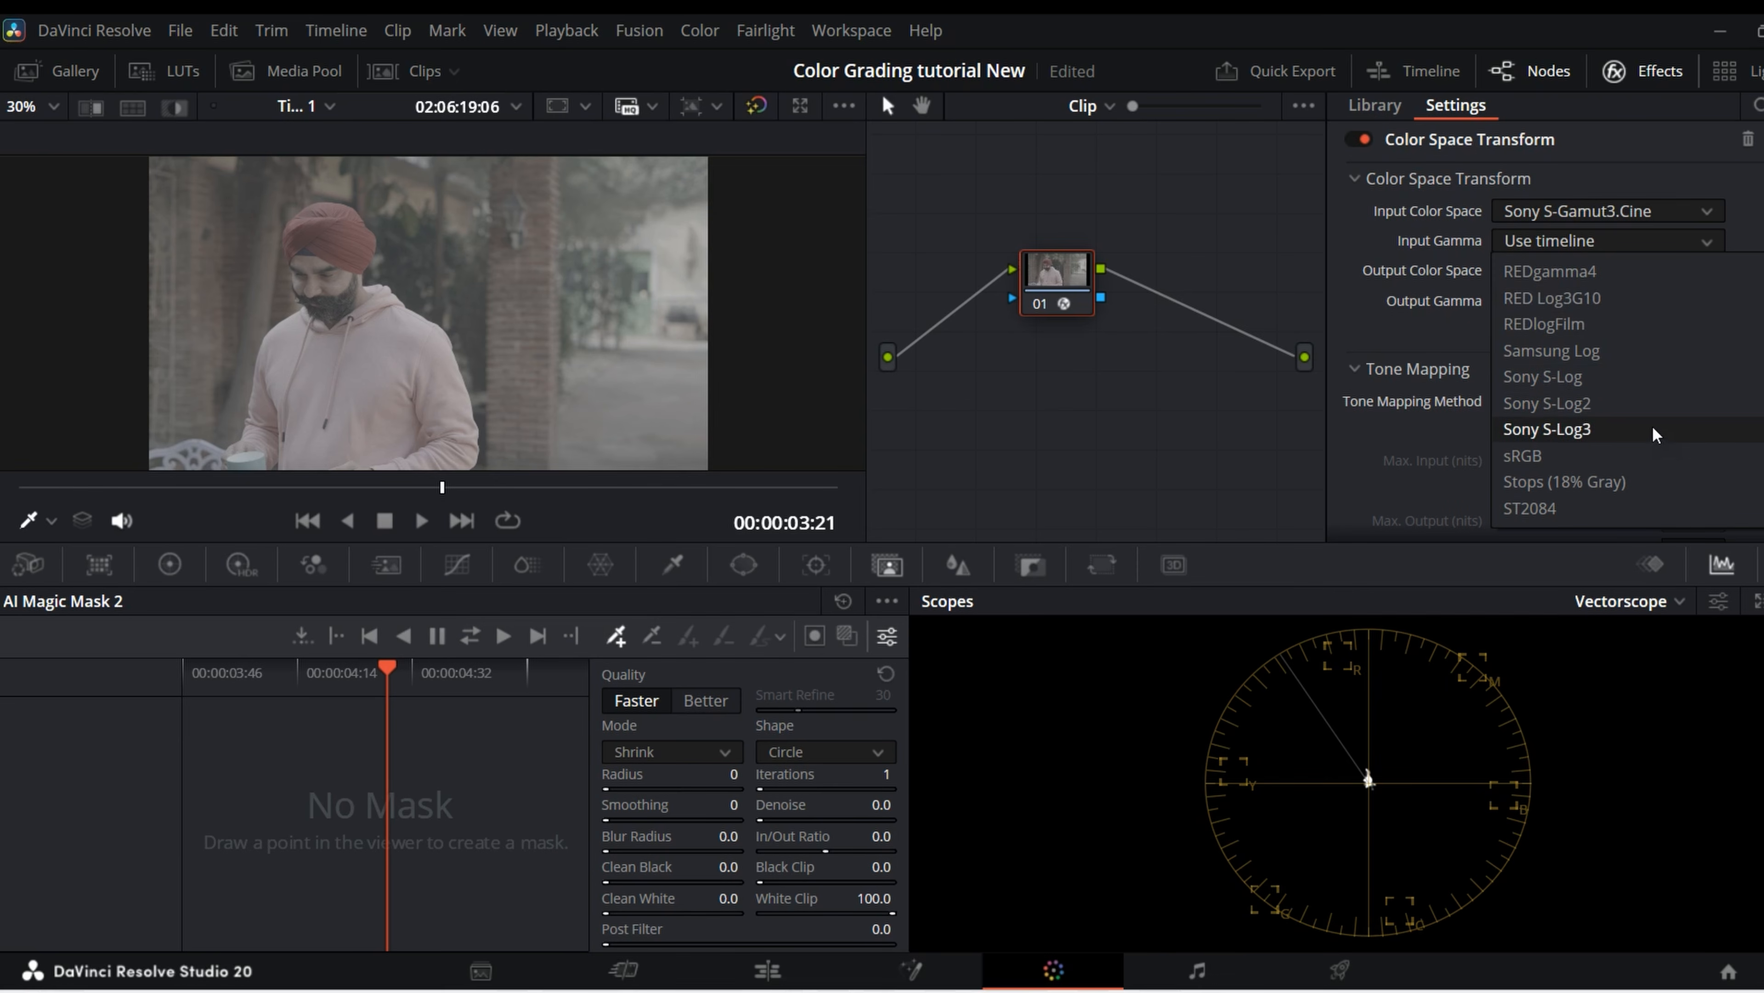
- Set node 01's Color Space Transform to input gamma Sony S-Log3, output color space DaVinci Wide Gamut and output gamma DaVinci Intermediate
left_click(1657, 431)
left_click(1613, 273)
scroll(1619, 487, "down", 2)
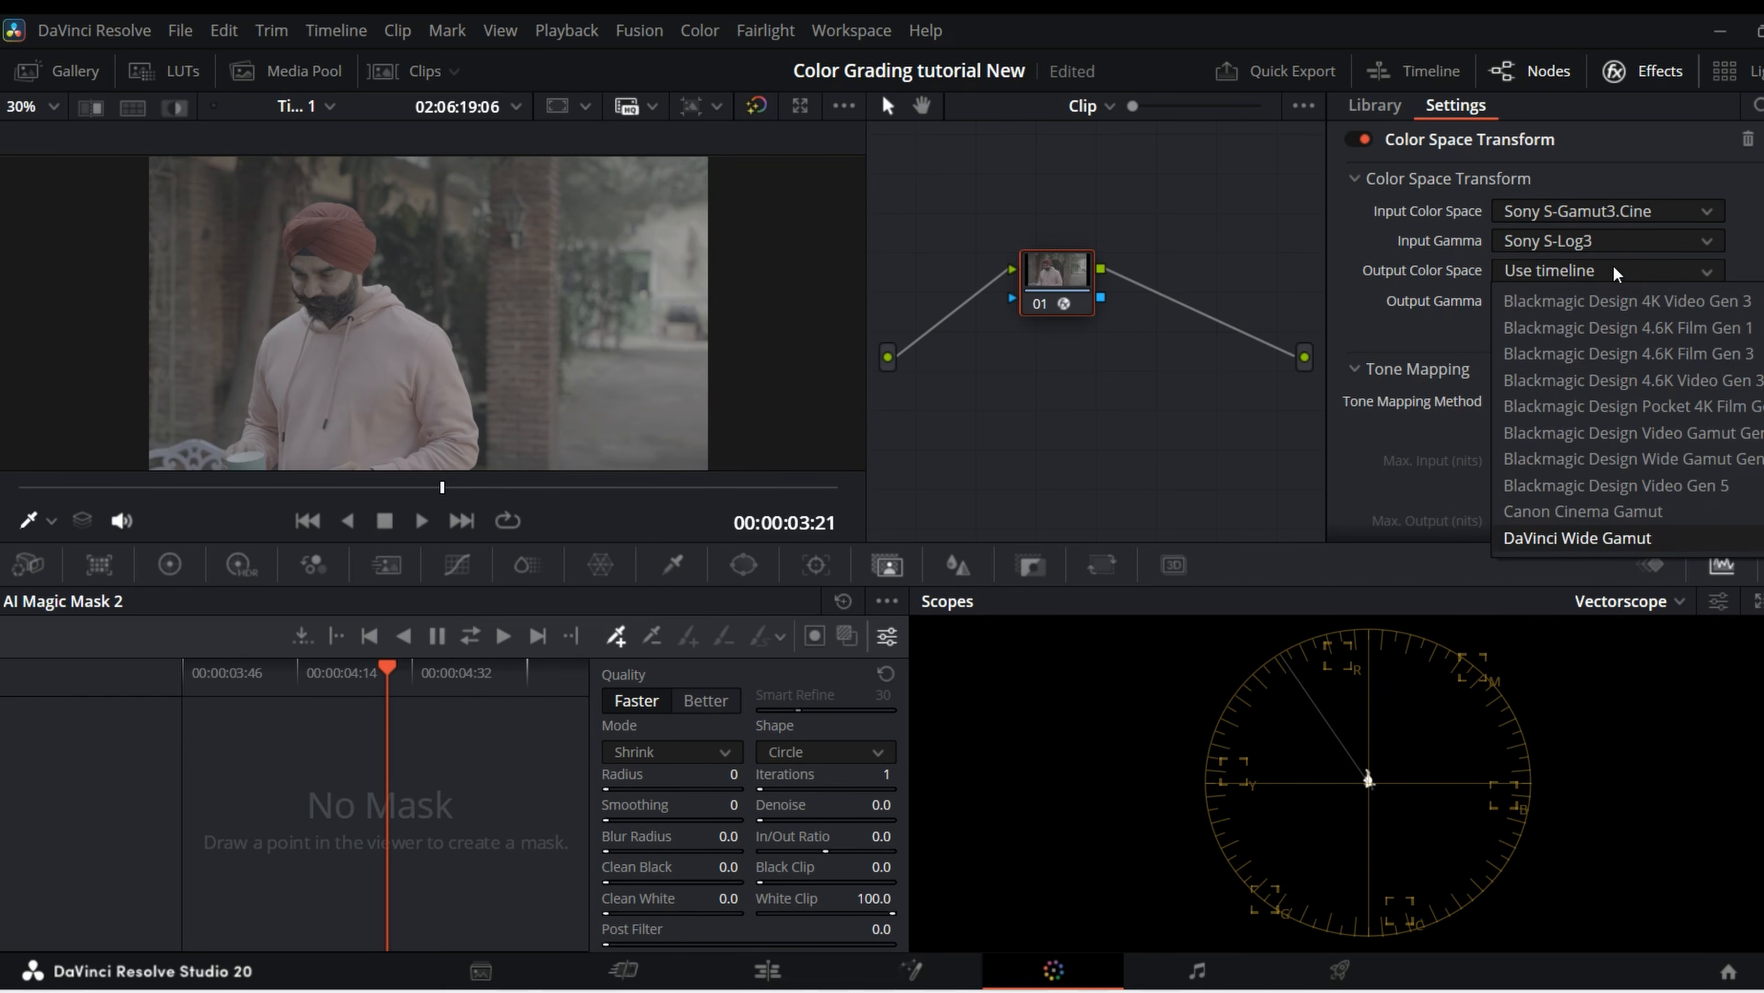
left_click(1598, 536)
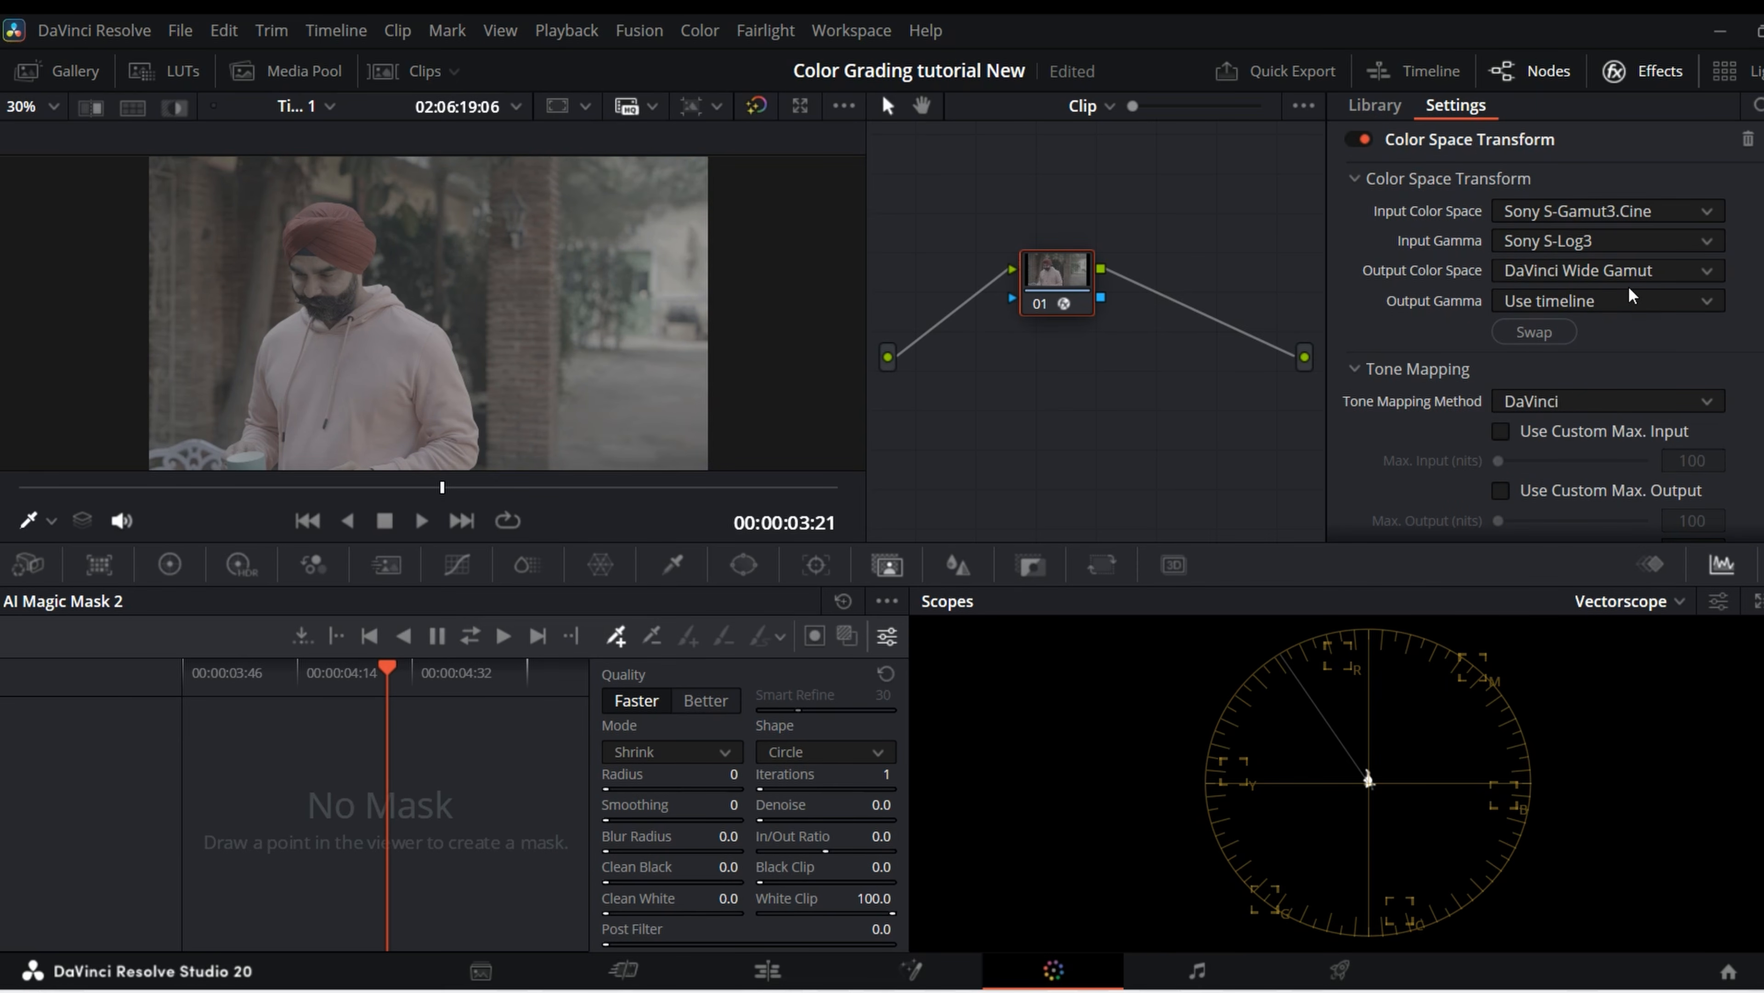
left_click(1633, 306)
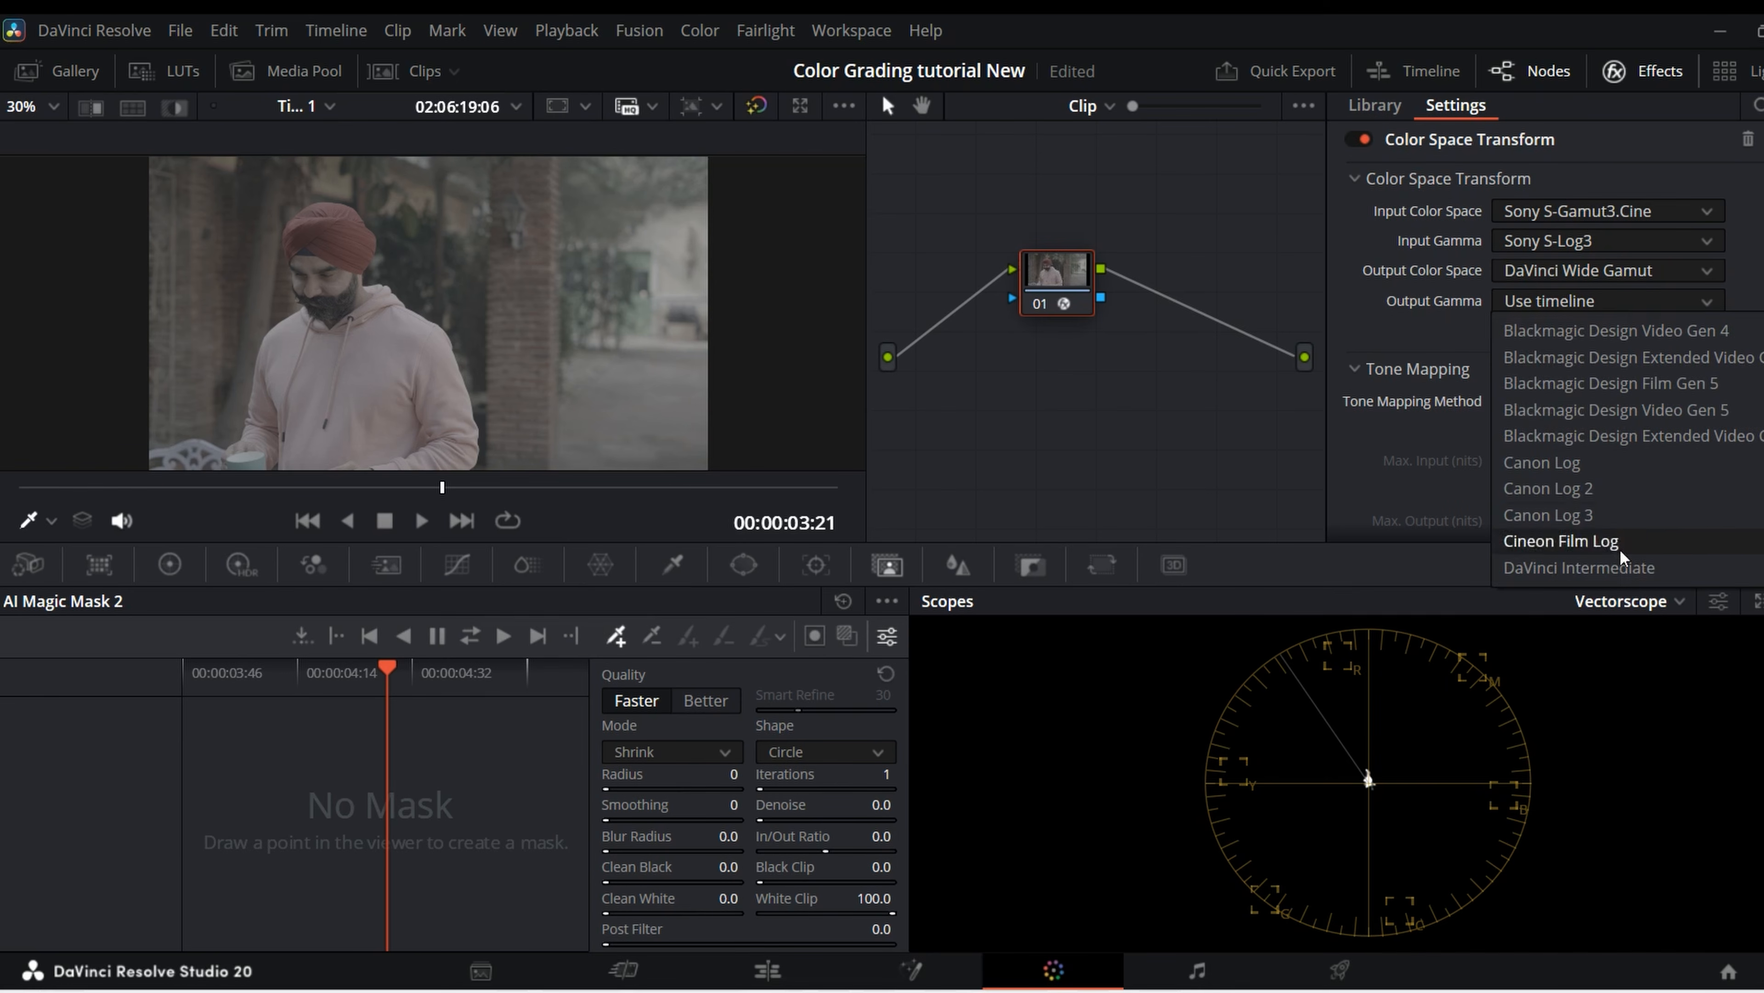
left_click(1613, 566)
left_click(1657, 77)
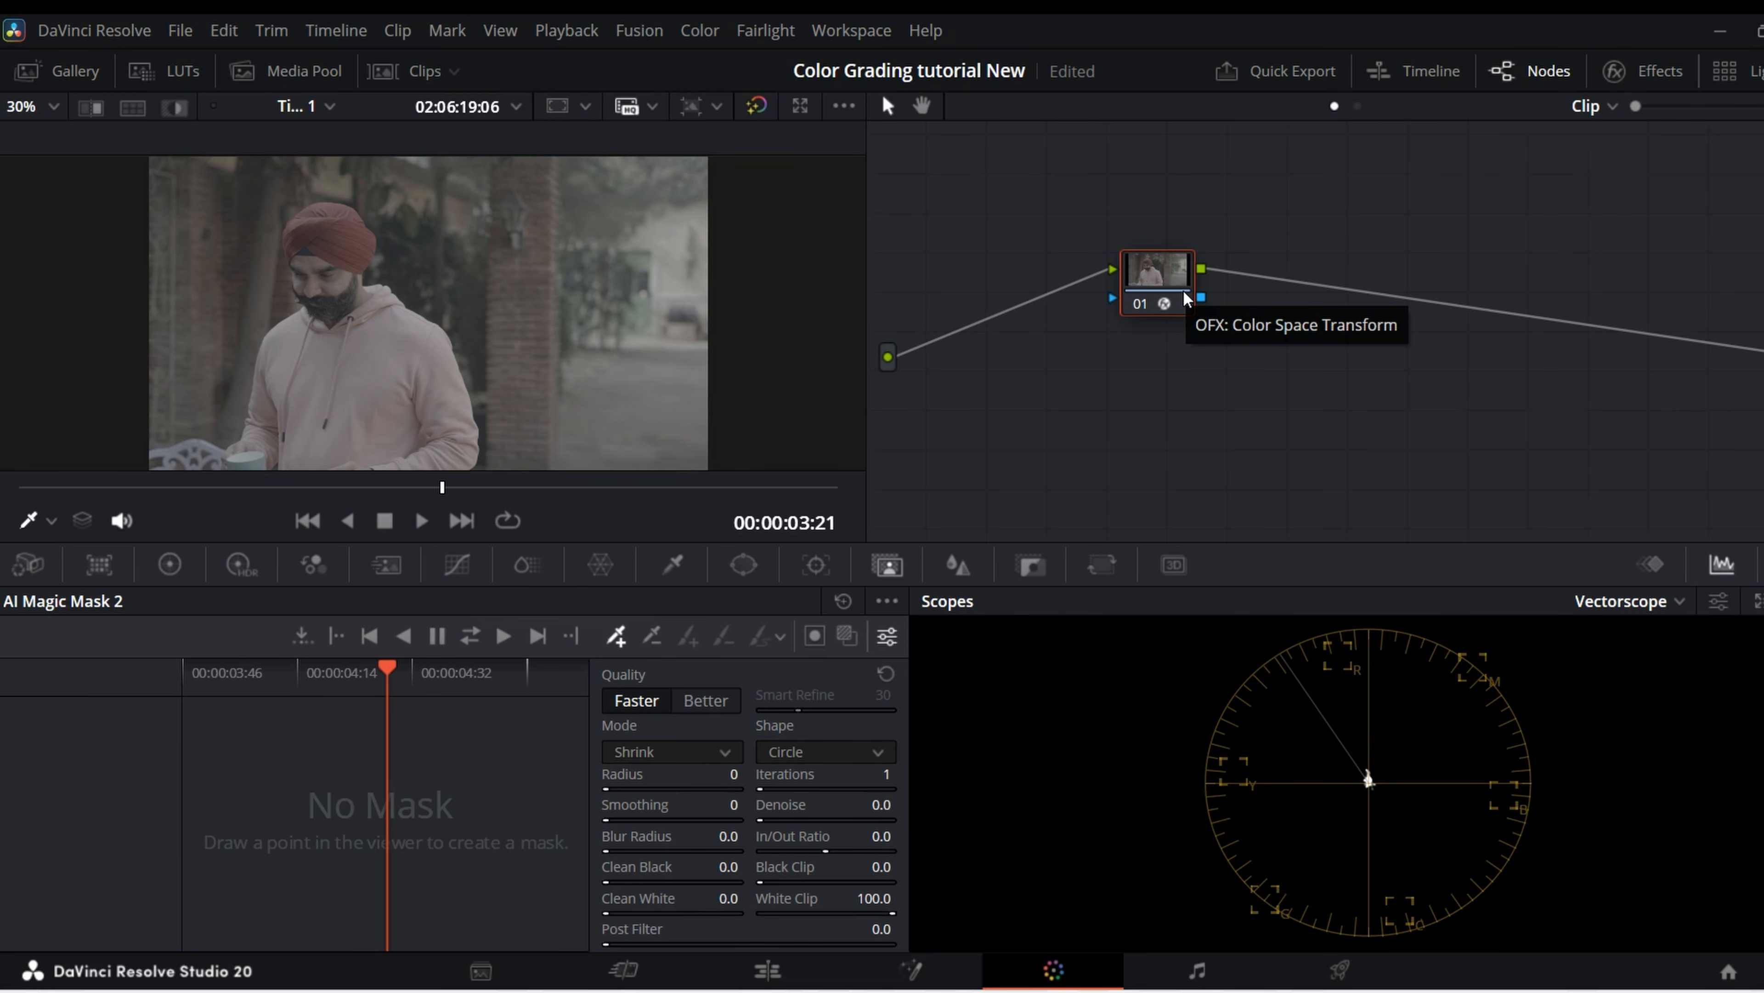
- Add two serial nodes after node 01 and apply the Color Space Transform effect to node 03
key("alt+s")
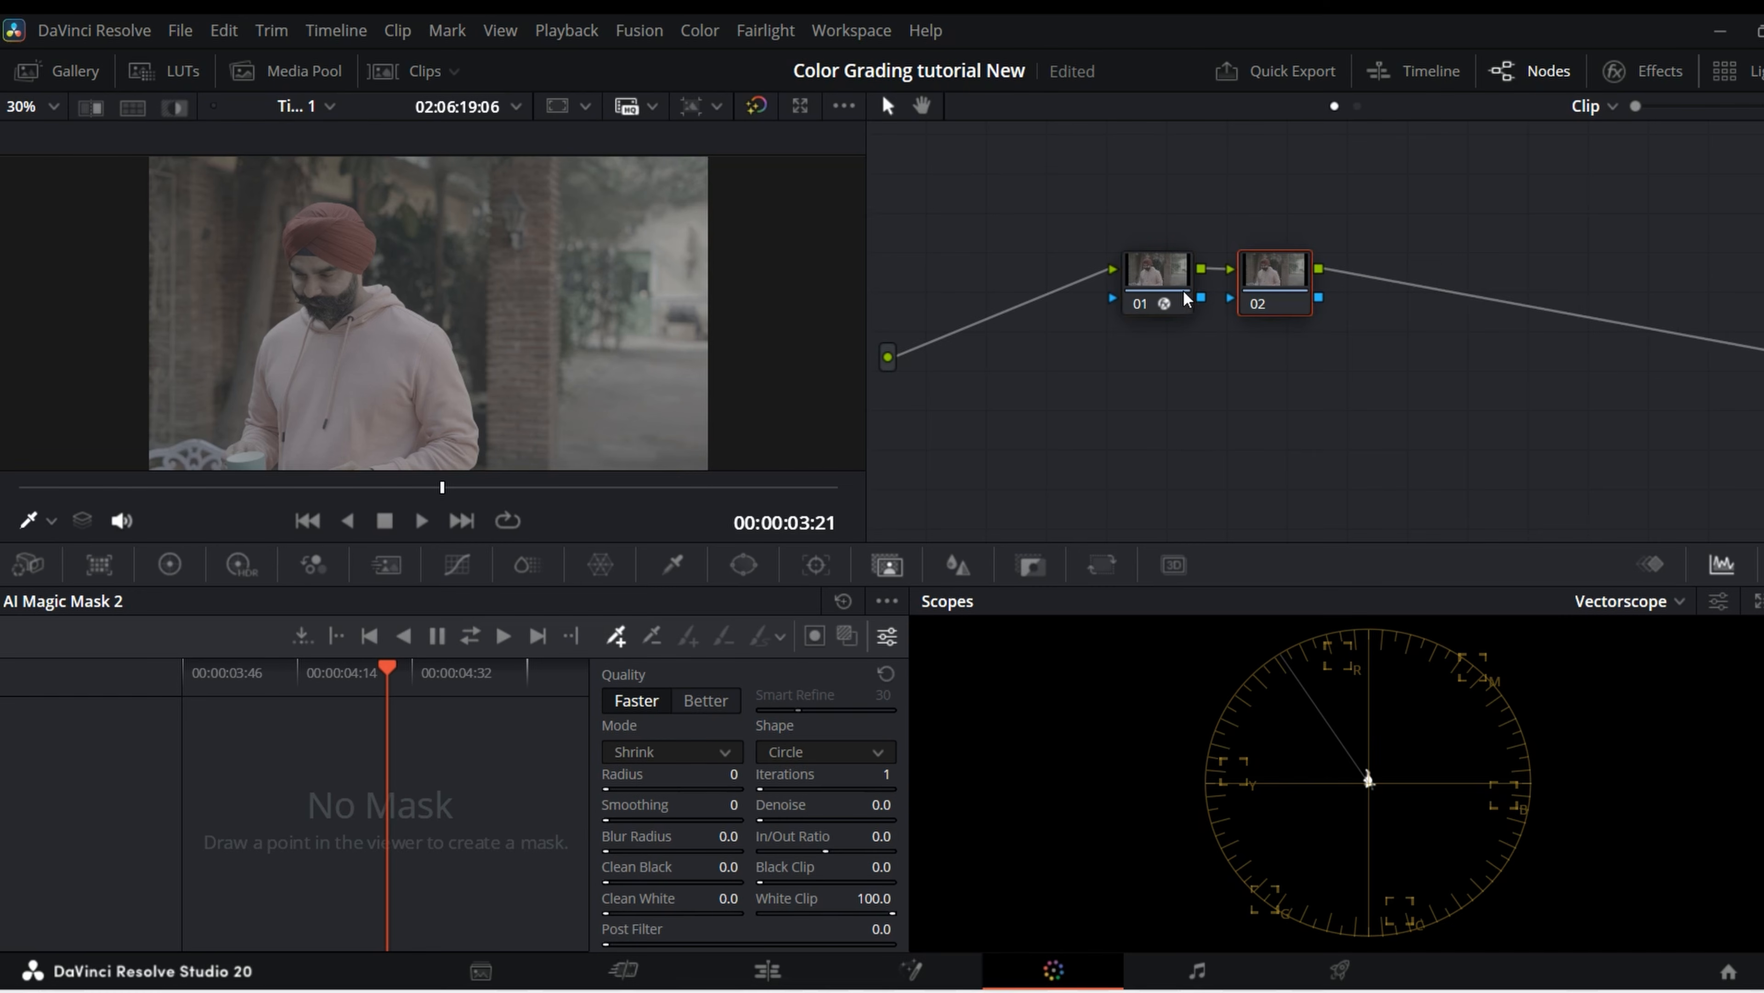
key("alt+s")
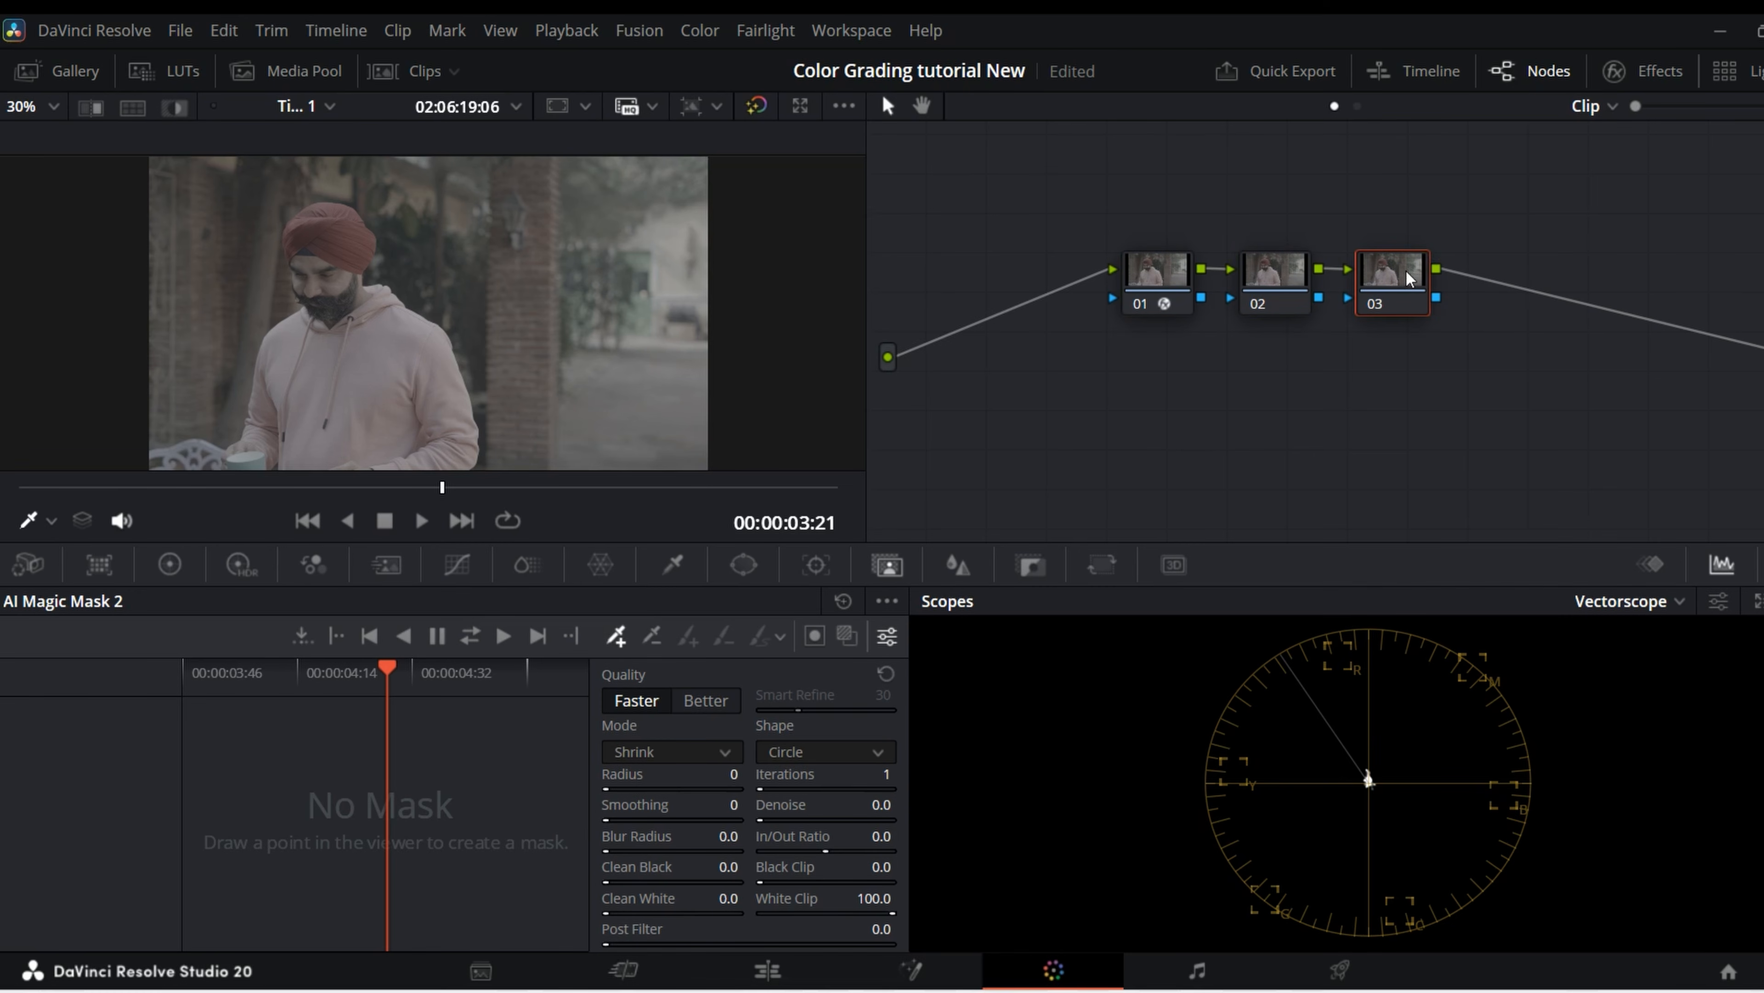
left_click(1653, 75)
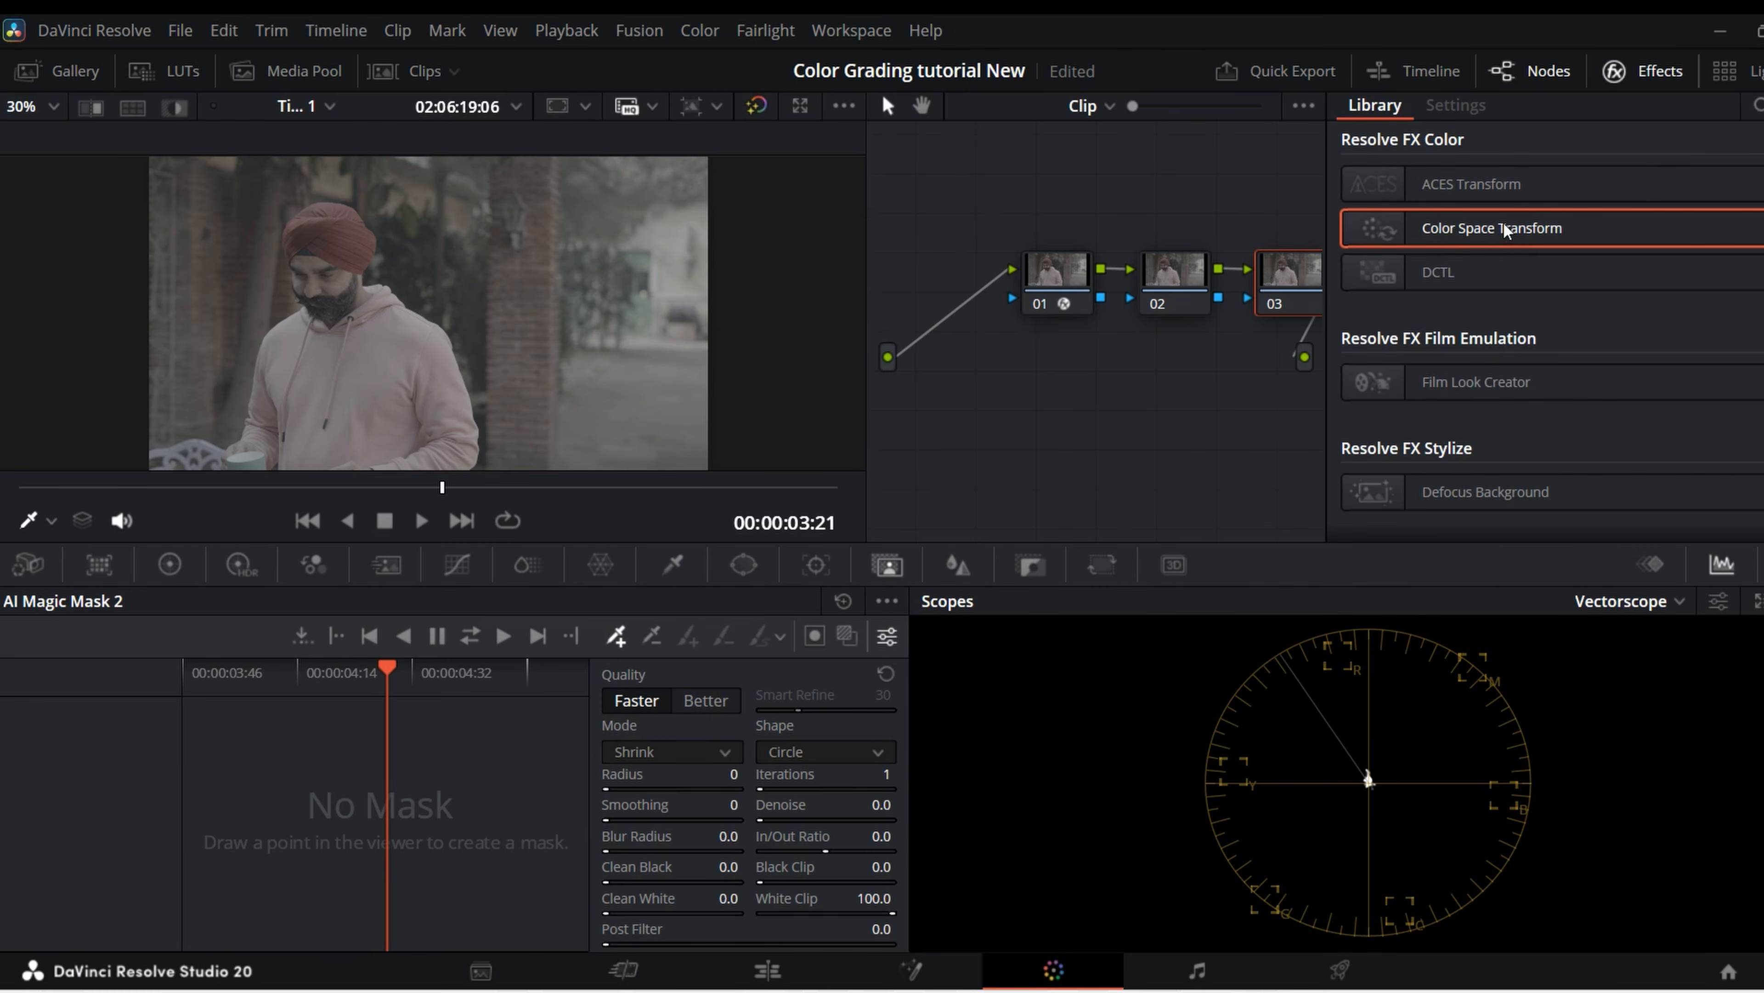
left_click_drag(1504, 228, 1288, 275)
- Set node 03's Color Space Transform input to DaVinci Wide Gamut color space and DaVinci Intermediate gamma
left_click(1601, 215)
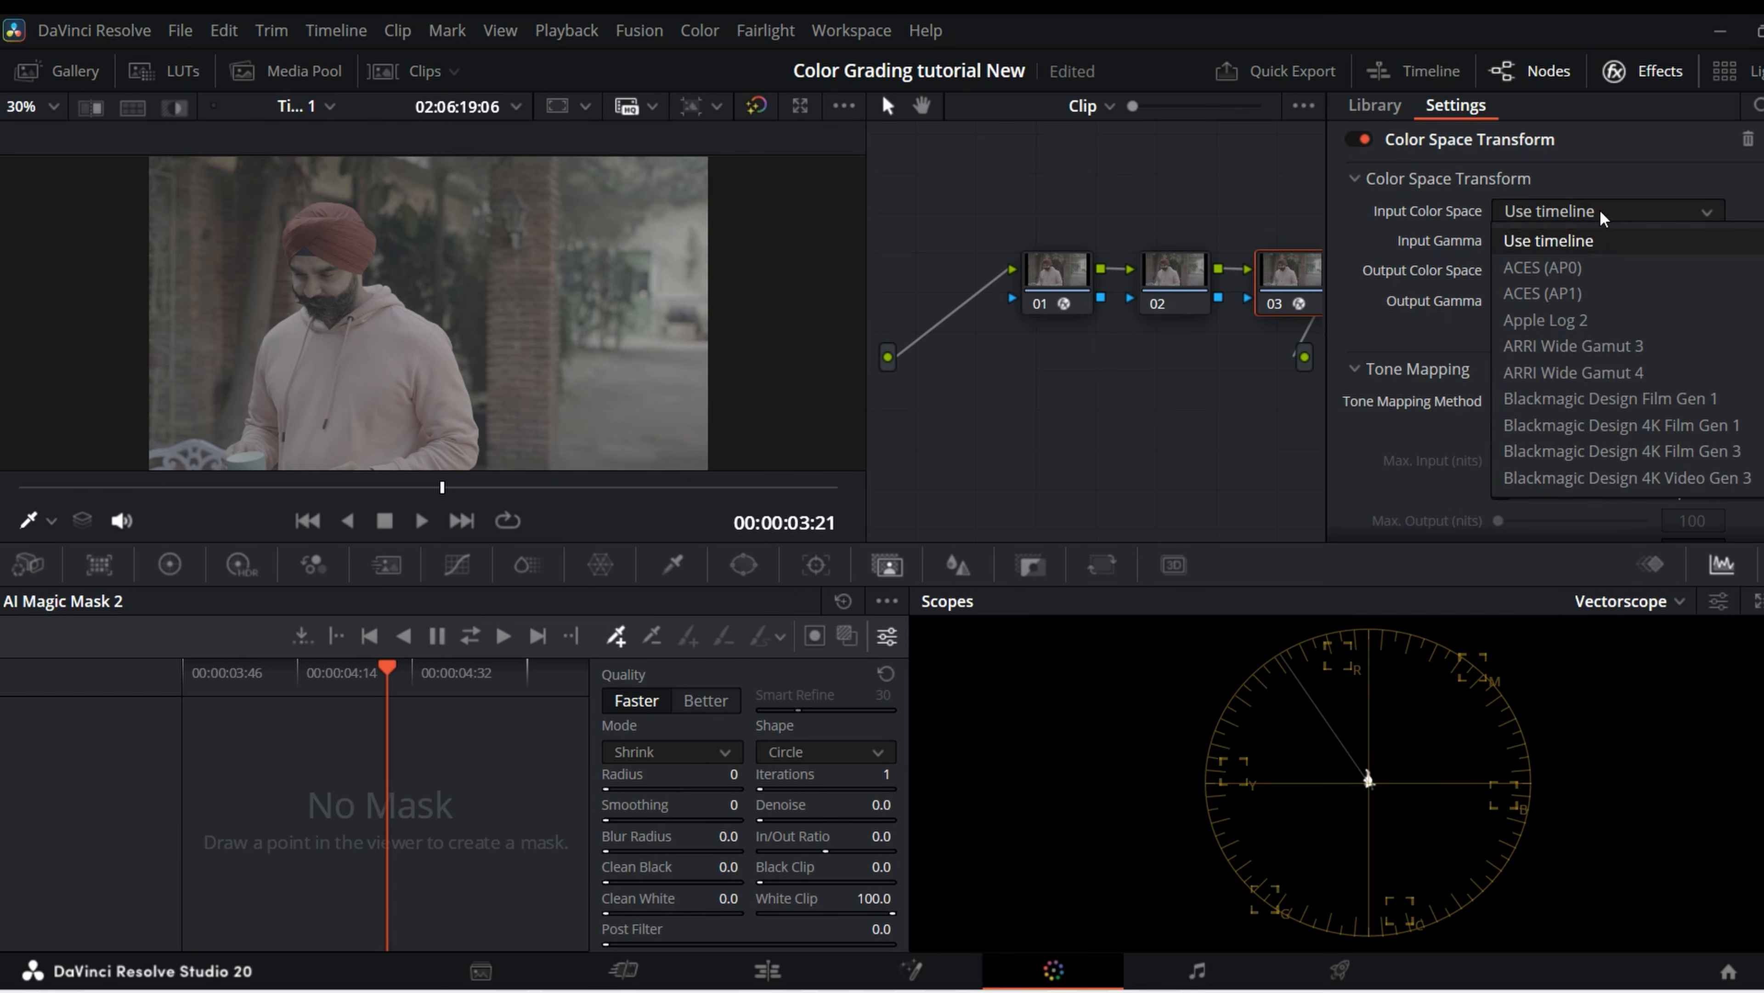
scroll(1602, 217, "down", 5)
left_click(1600, 479)
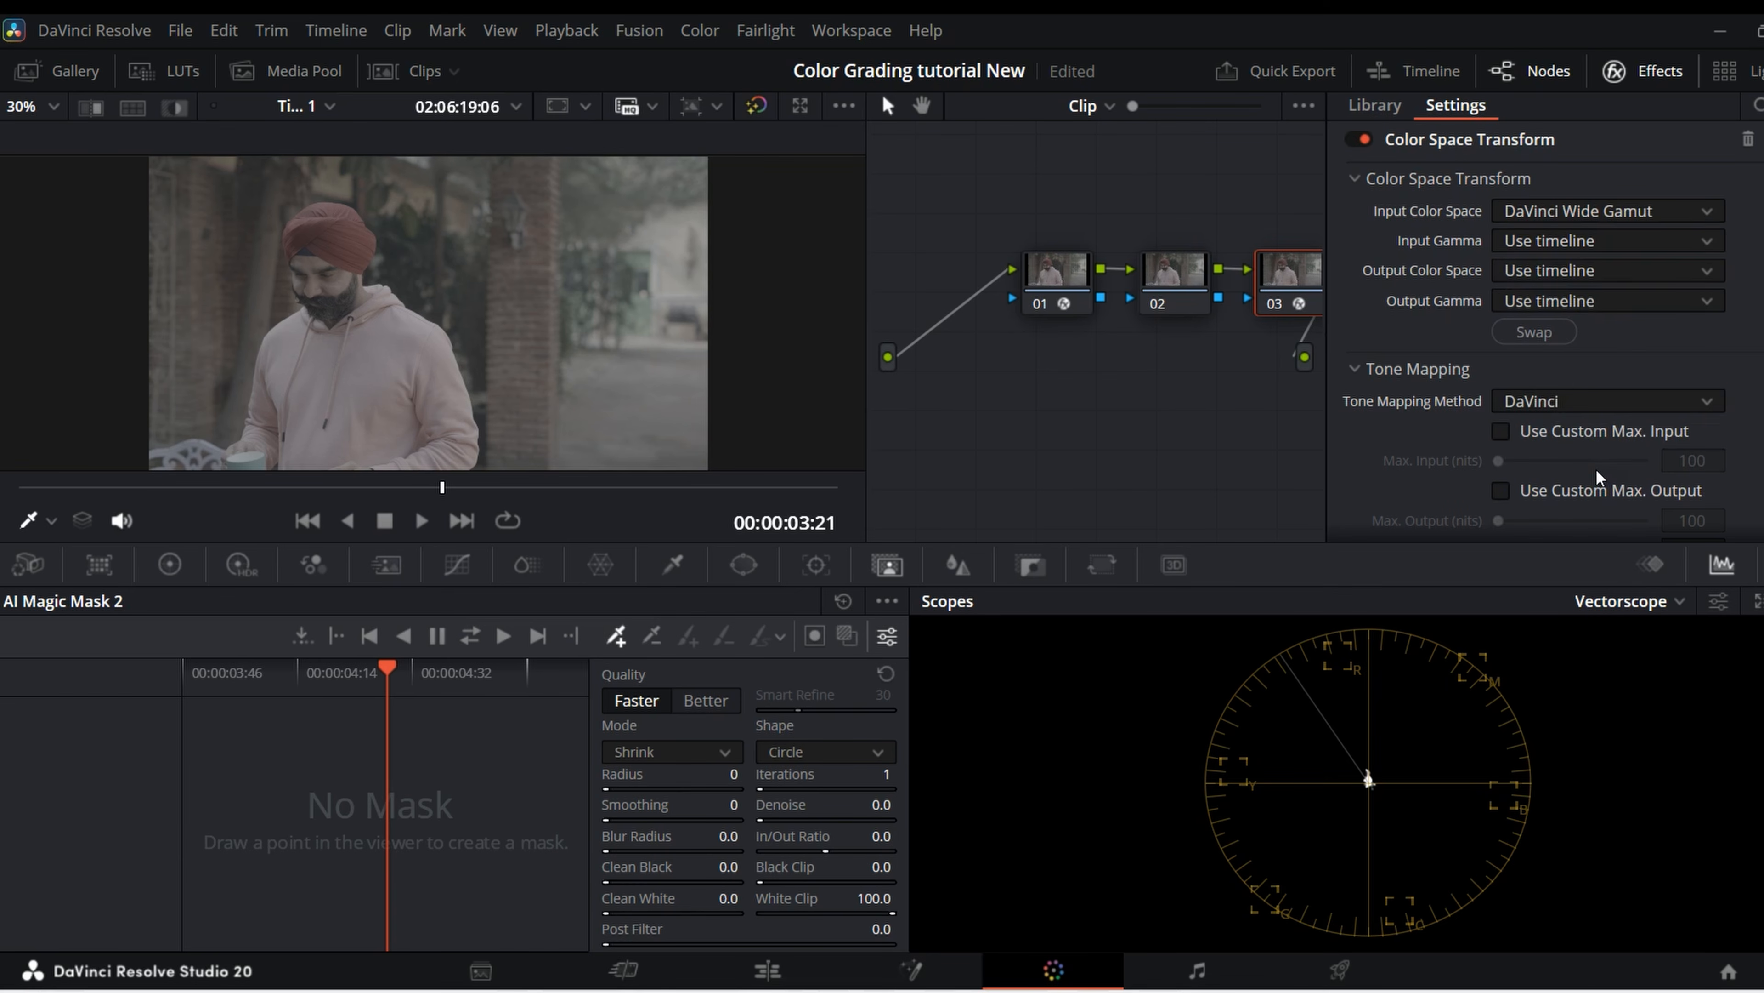
left_click(1612, 240)
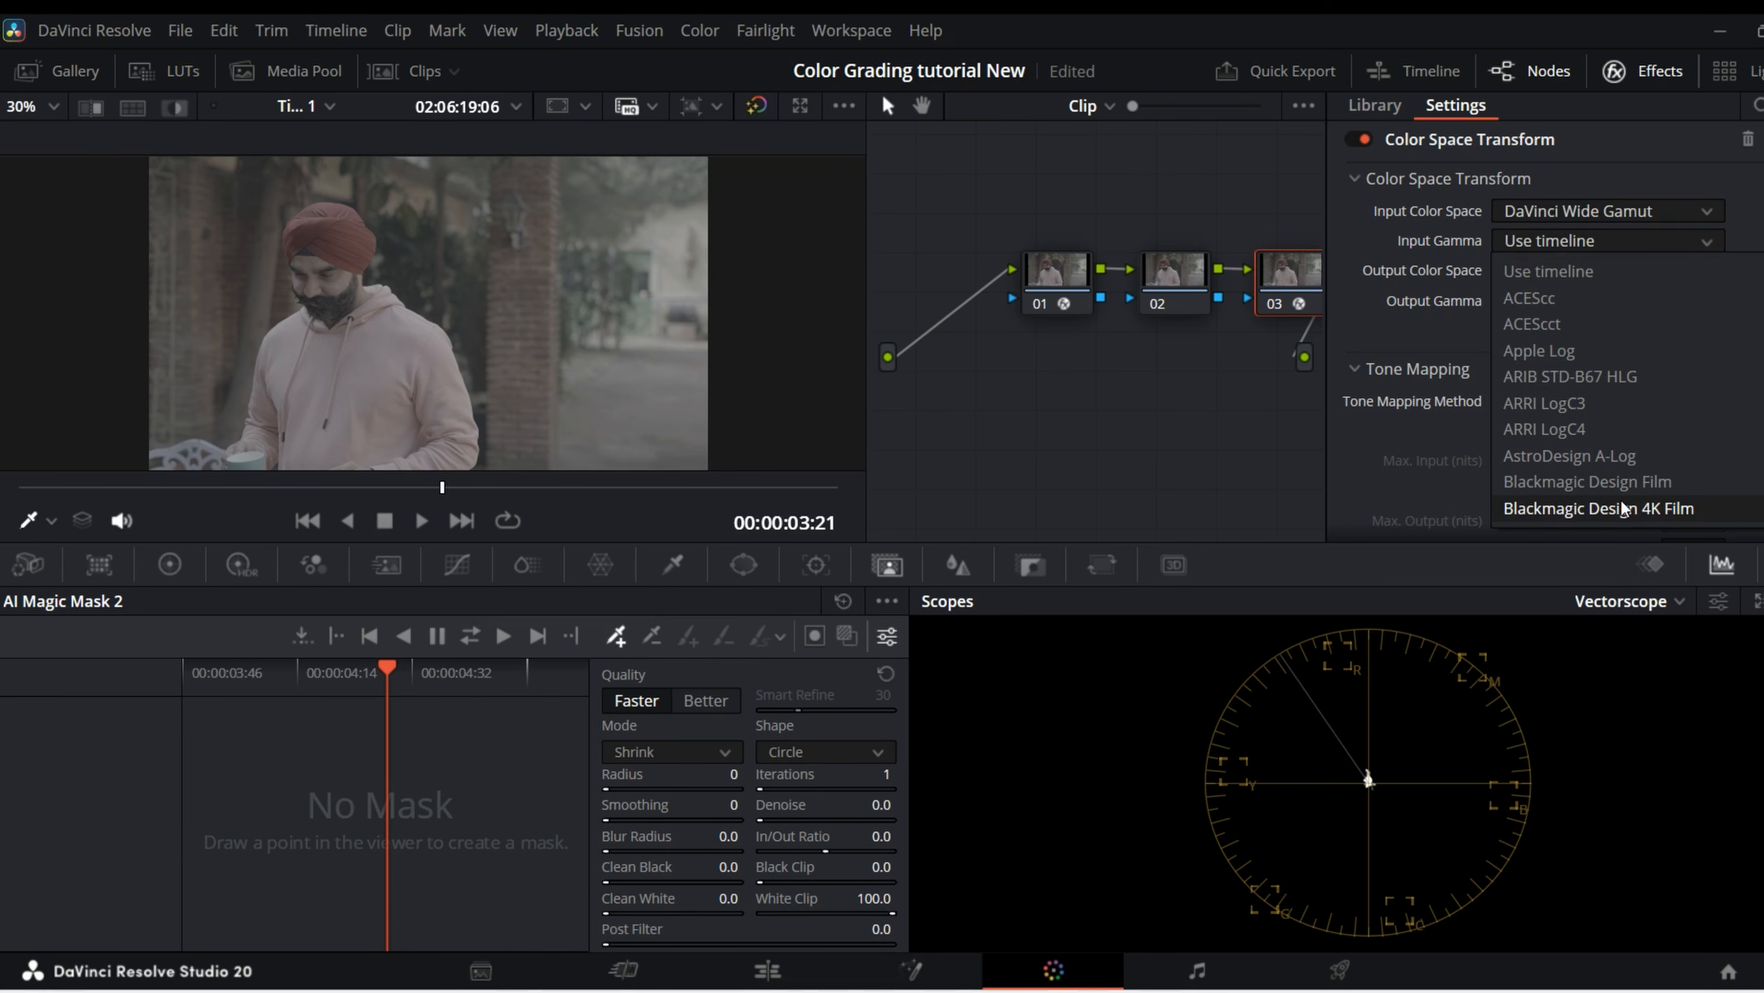
scroll(1622, 511, "down", 6)
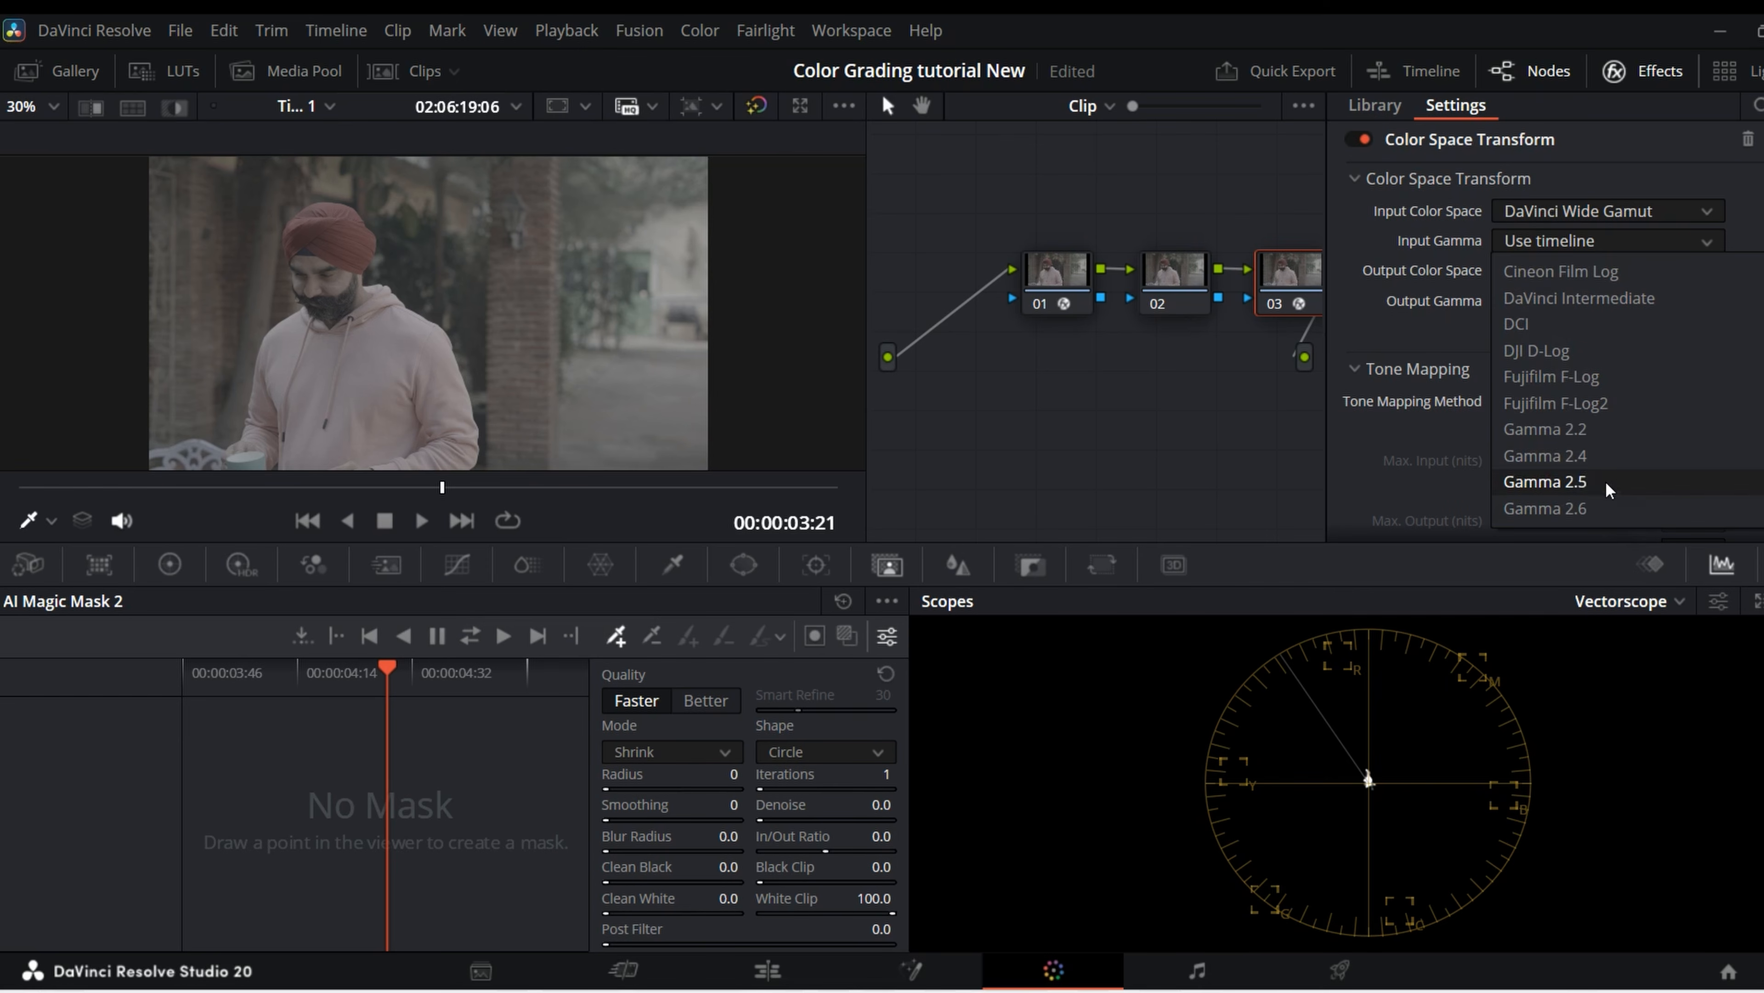
left_click(1607, 300)
- Set node 03's transform output to Rec.709 color space with Gamma 2.4 and close the effects settings
left_click(1600, 270)
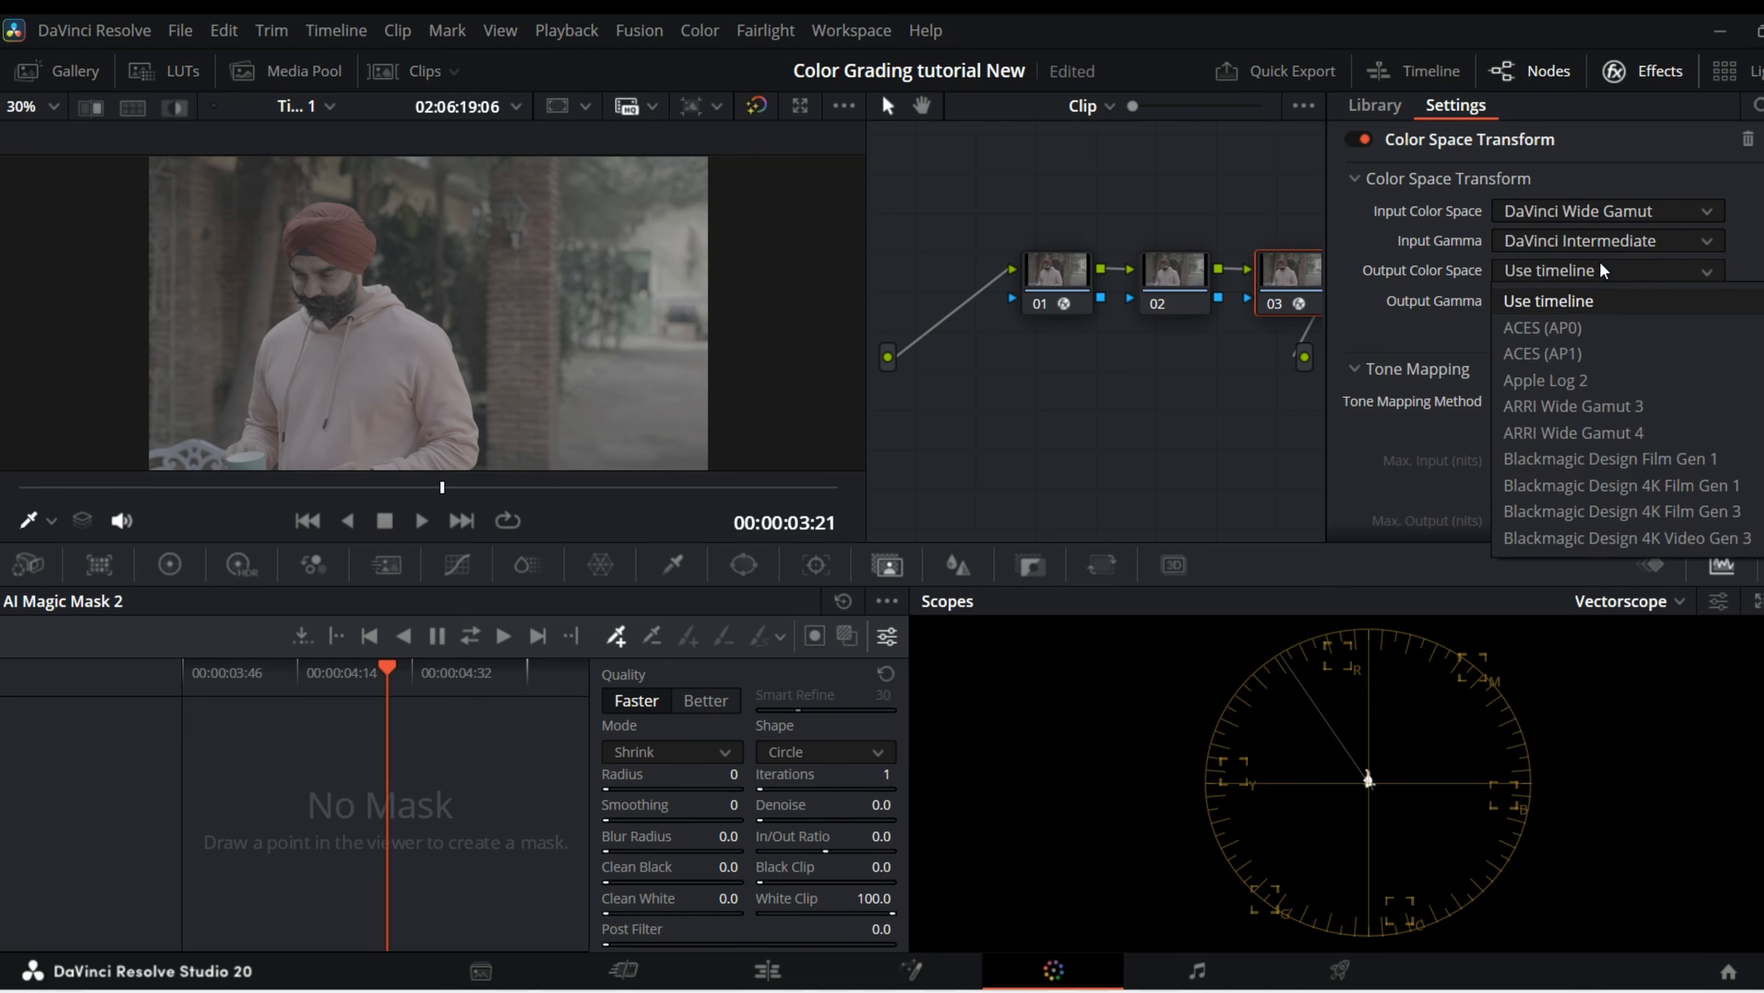
scroll(1598, 532, "down", 8)
left_click(1595, 531)
left_click(1593, 300)
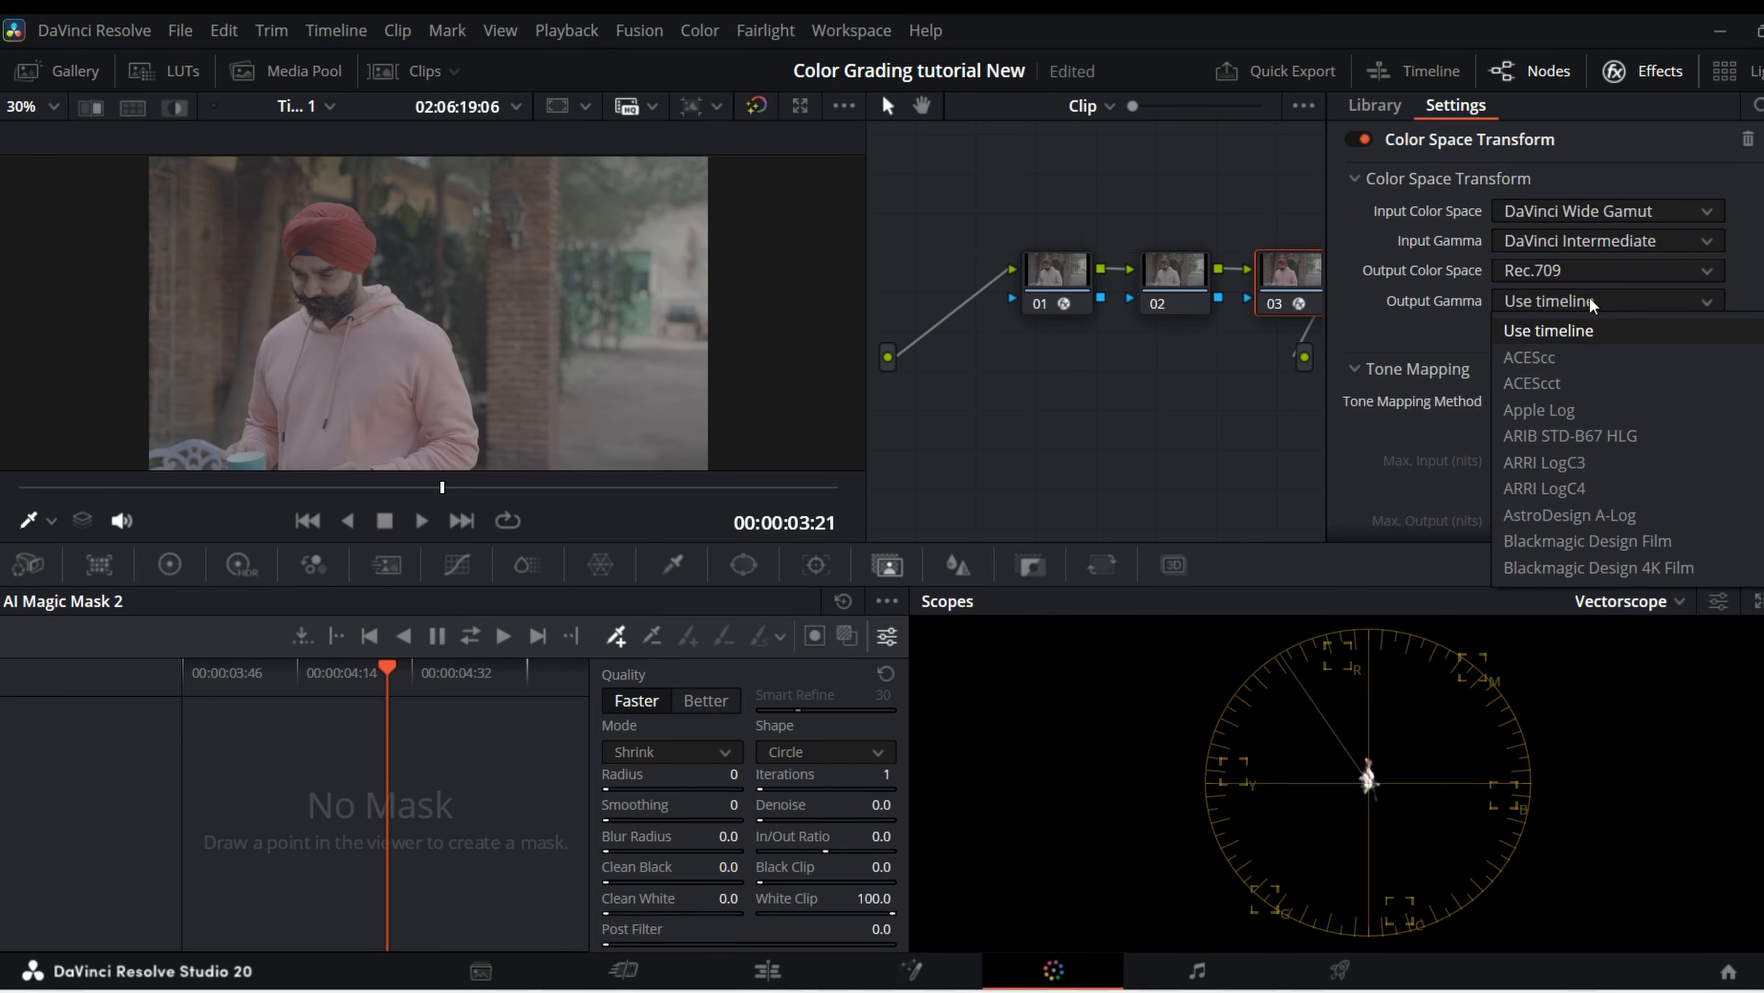
scroll(1598, 486, "down", 10)
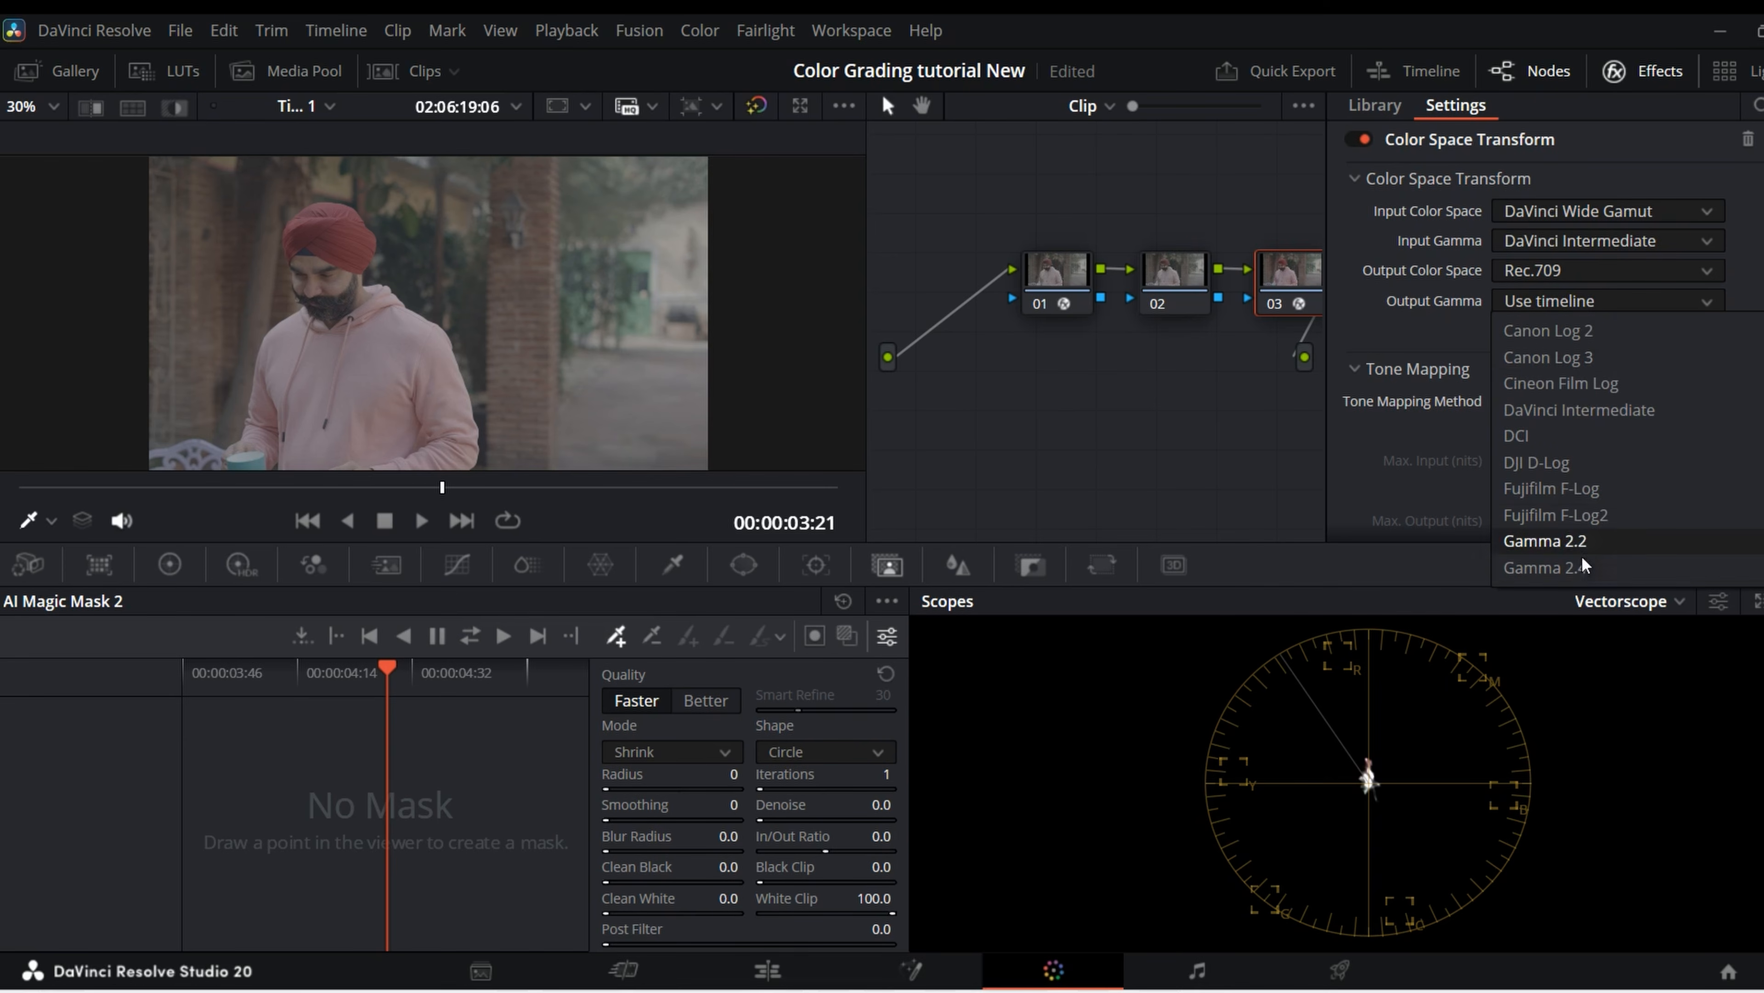
left_click(1582, 566)
left_click(1612, 69)
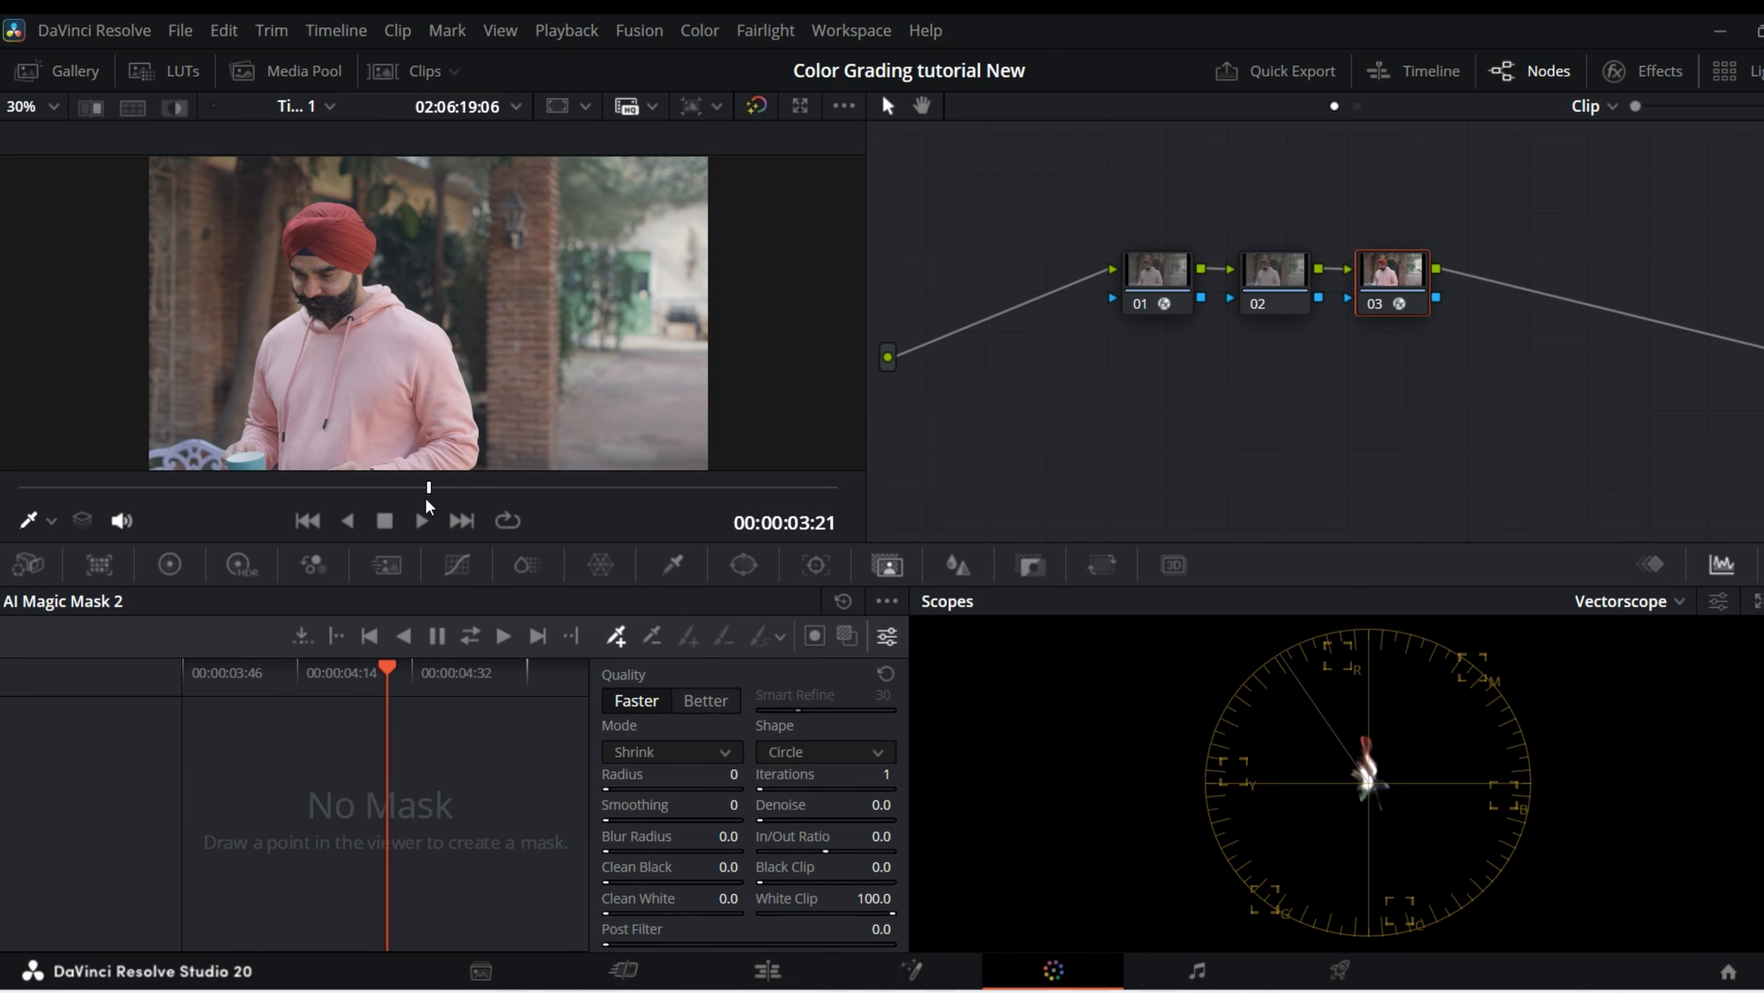
- Move the clip playhead back to 00:00:03:12 and spread nodes 01 and 03 away from node 02
left_click_drag(439, 489, 323, 488)
left_click_drag(1379, 287, 1468, 287)
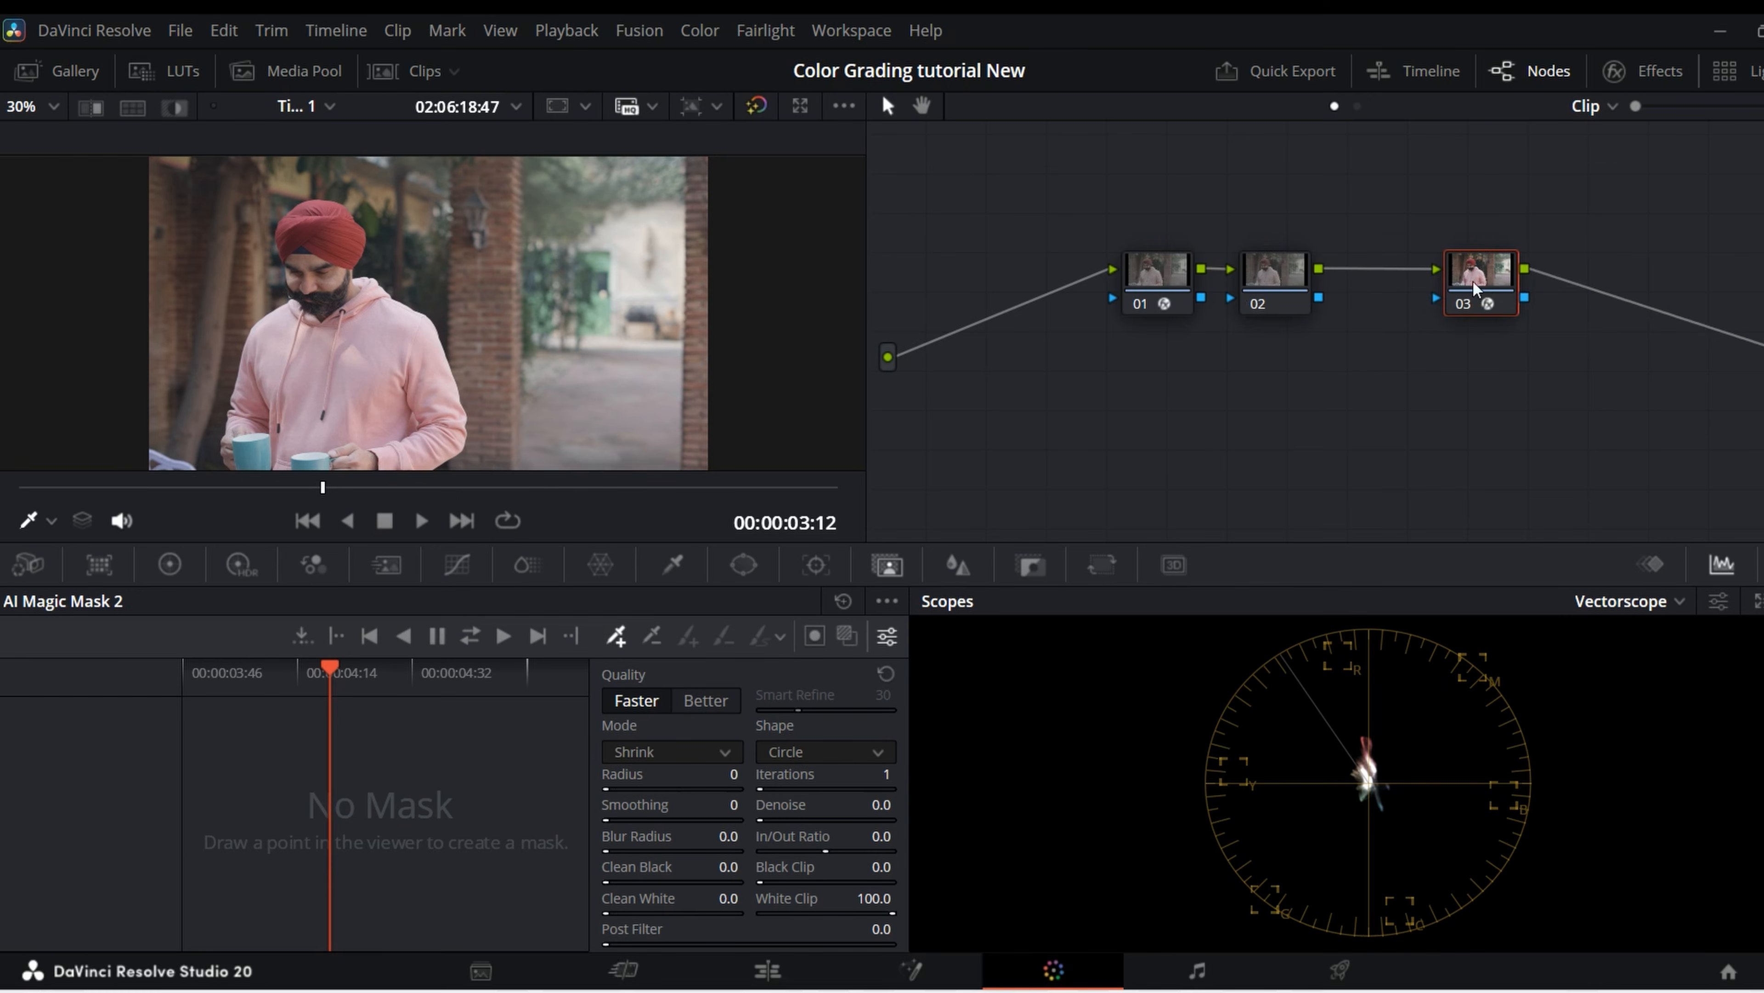
left_click_drag(1159, 276, 1068, 245)
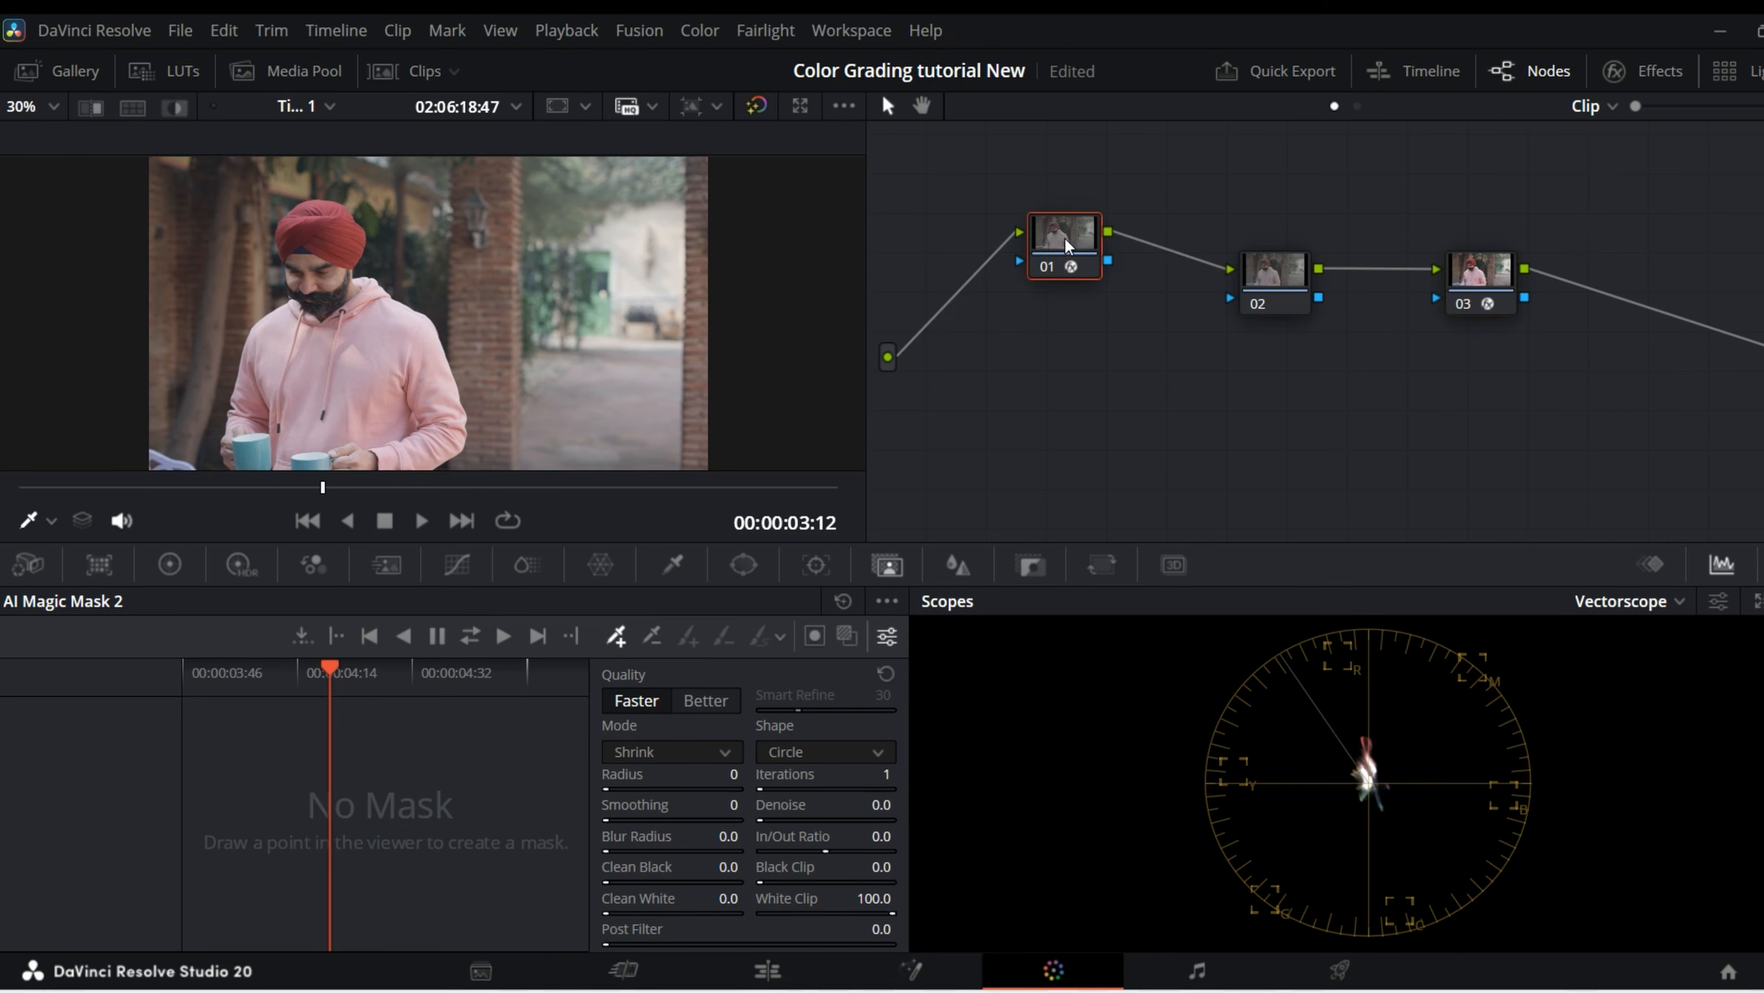
- Balance node 02 against the Parade scope, setting overall lift to -0.03 and blue gamma to 0.01 in the primaries color wheels
left_click(1271, 278)
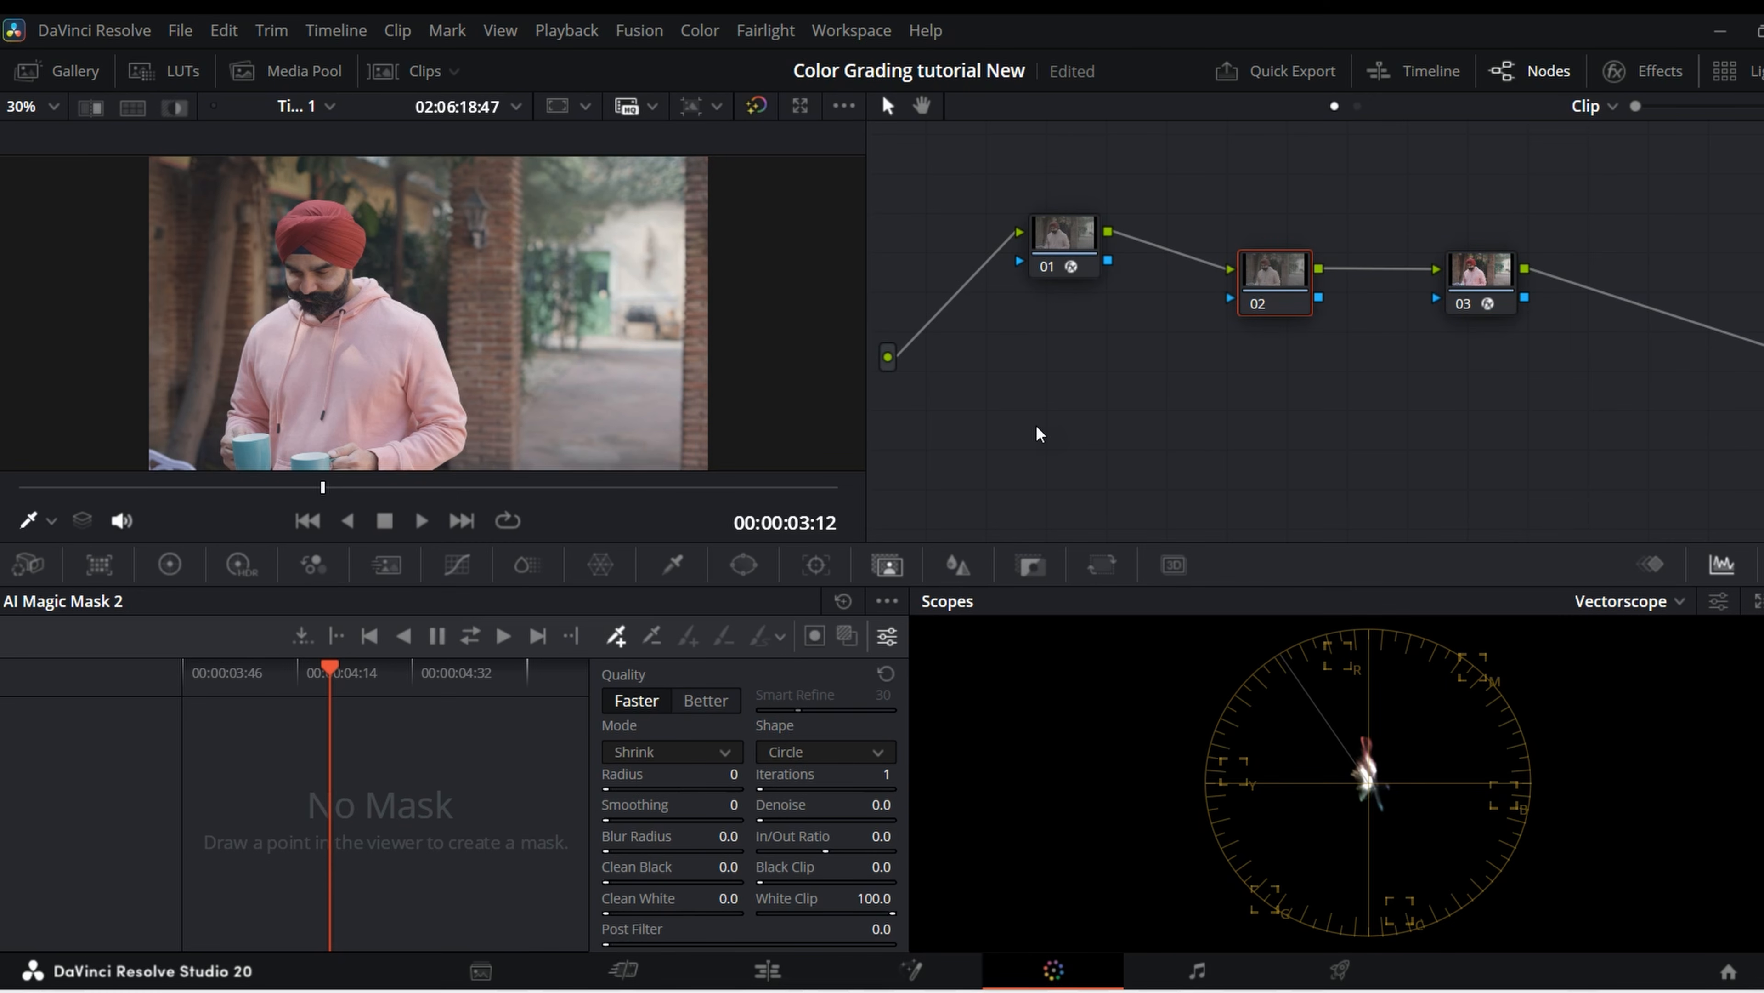
left_click(170, 564)
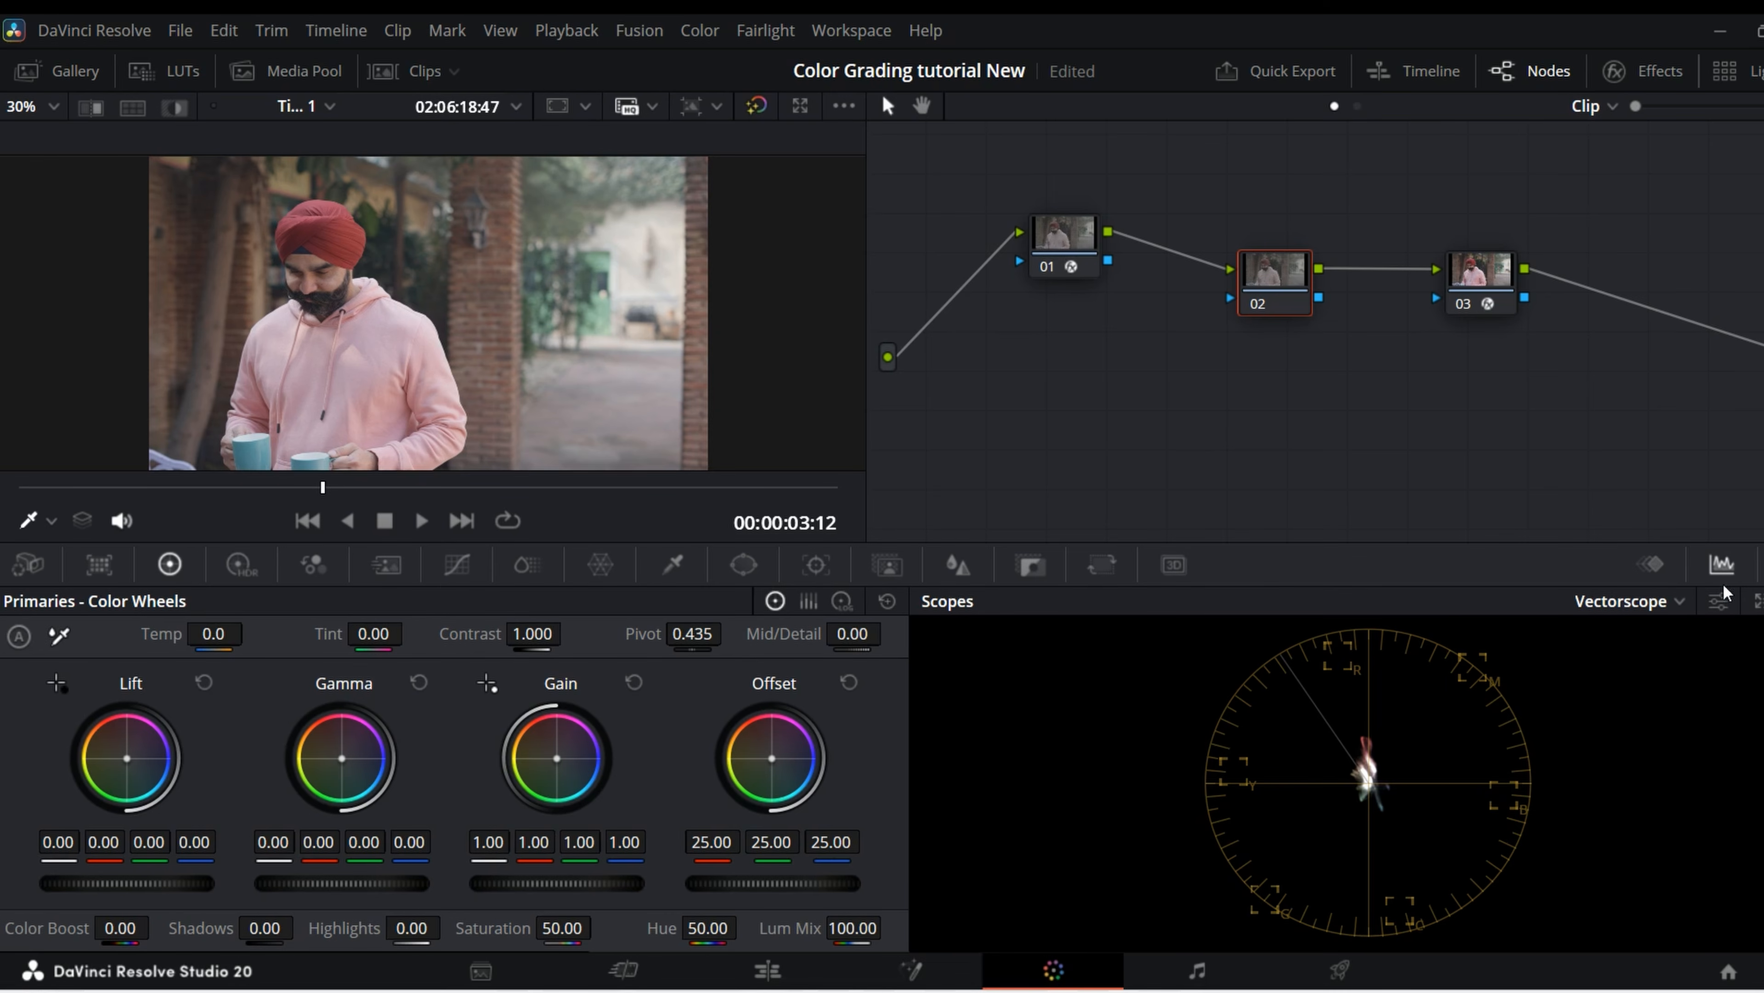
left_click(1678, 603)
left_click(1671, 635)
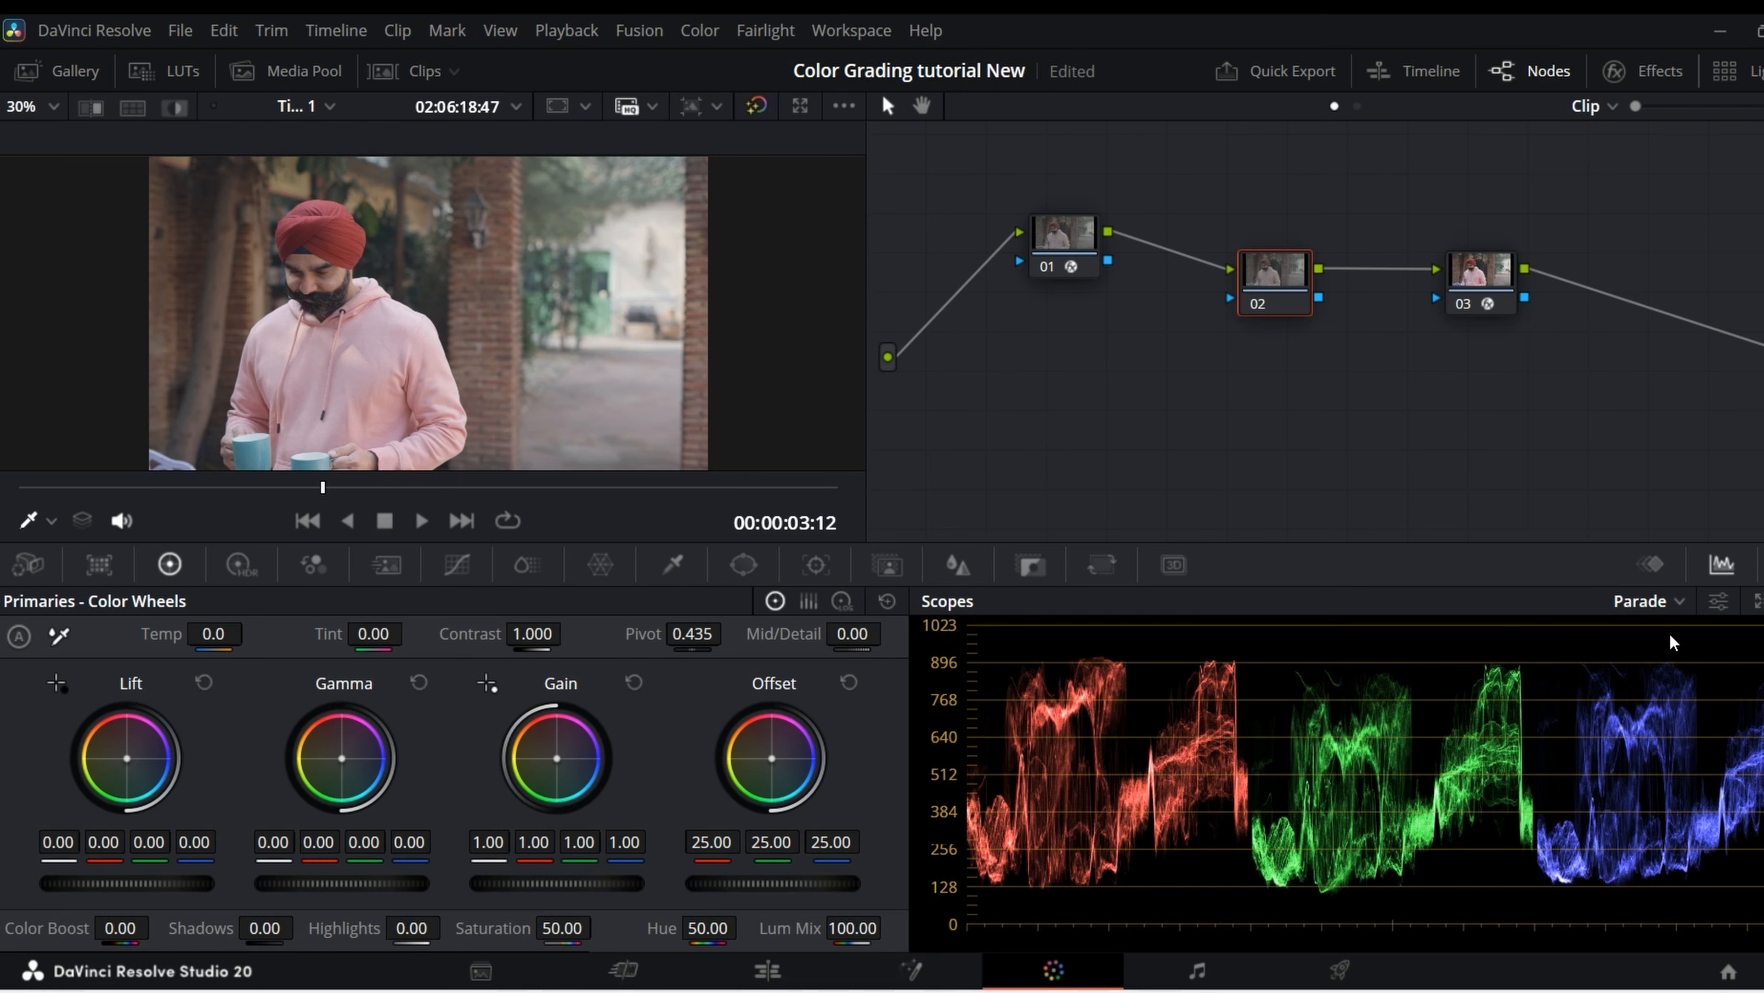
left_click_drag(169, 889, 149, 889)
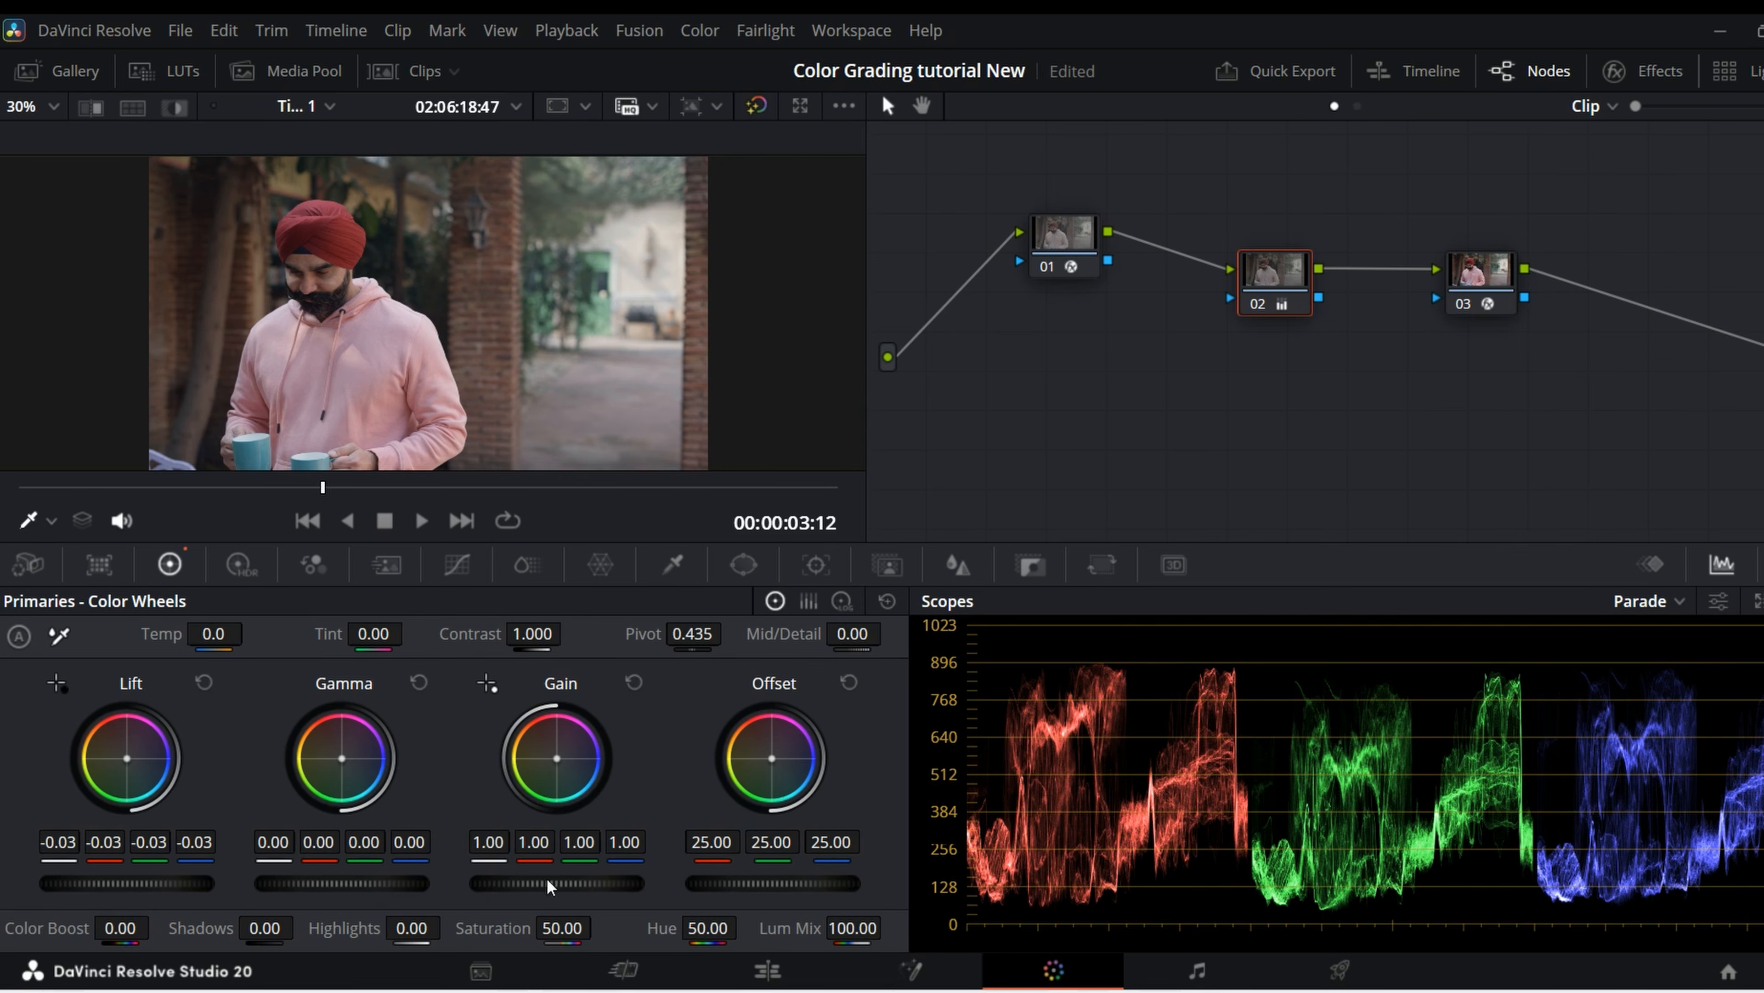
left_click_drag(422, 861, 431, 861)
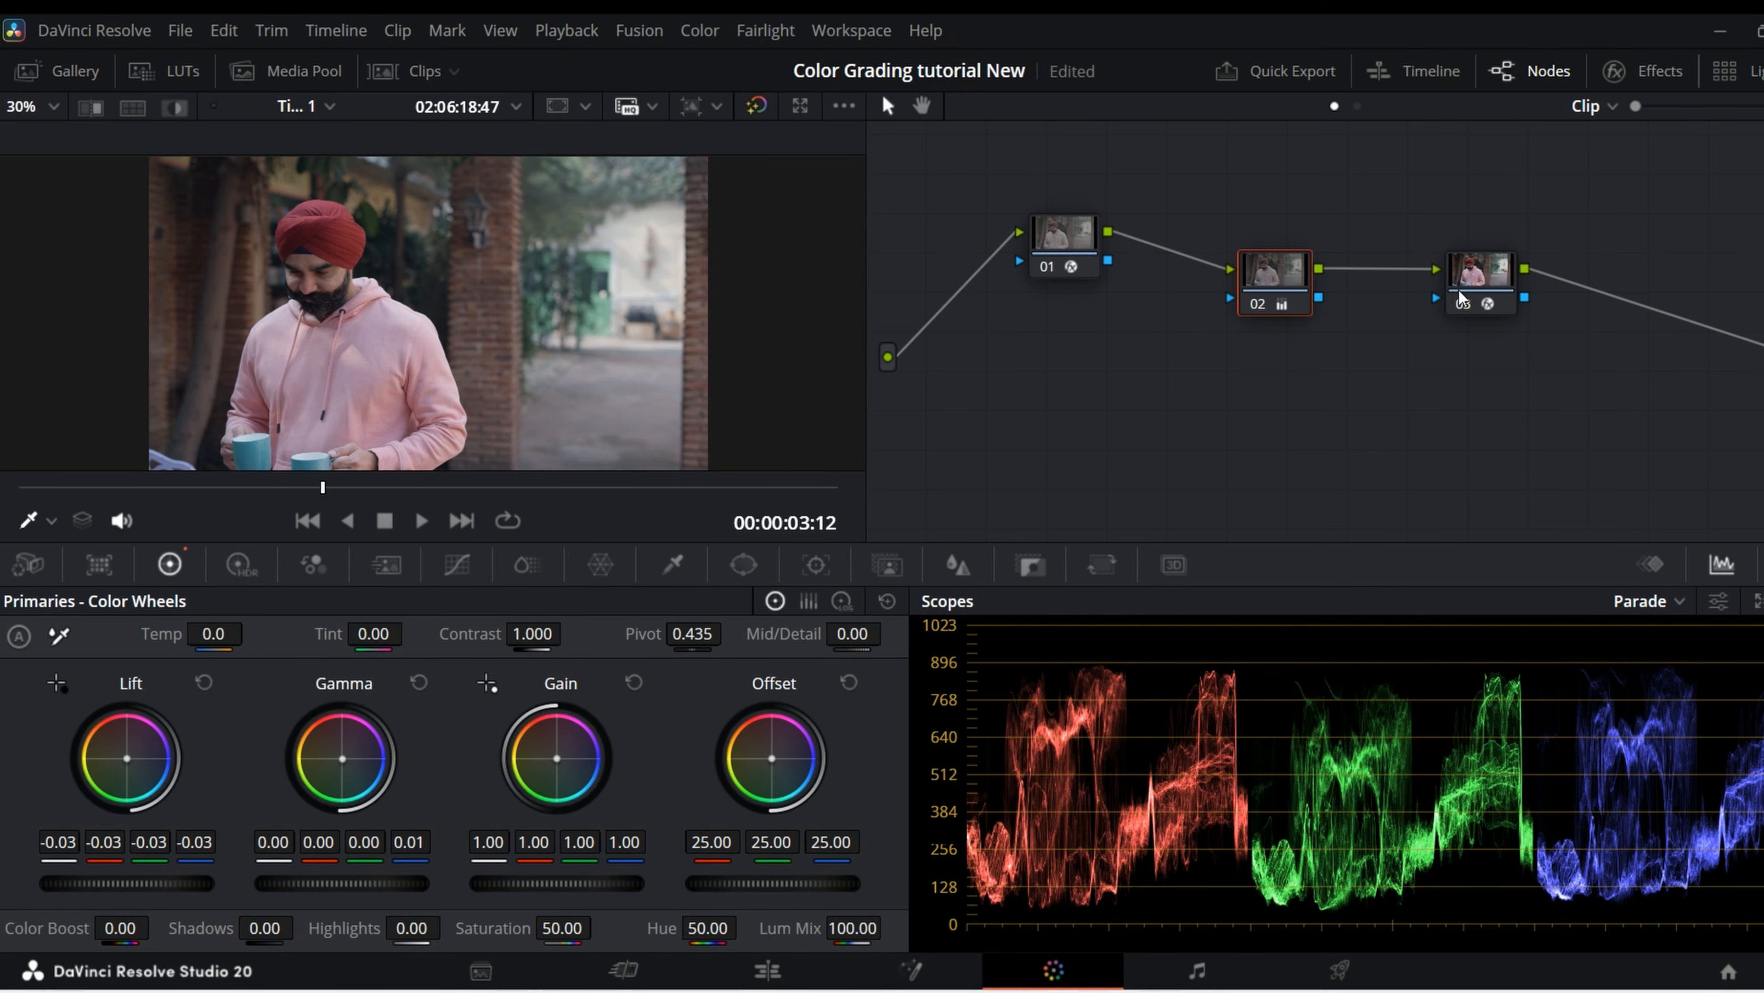
- Space out node 02 and the output transform node, and add a serial node between them
left_click_drag(1462, 297, 1498, 289)
left_click_drag(1266, 285, 1243, 271)
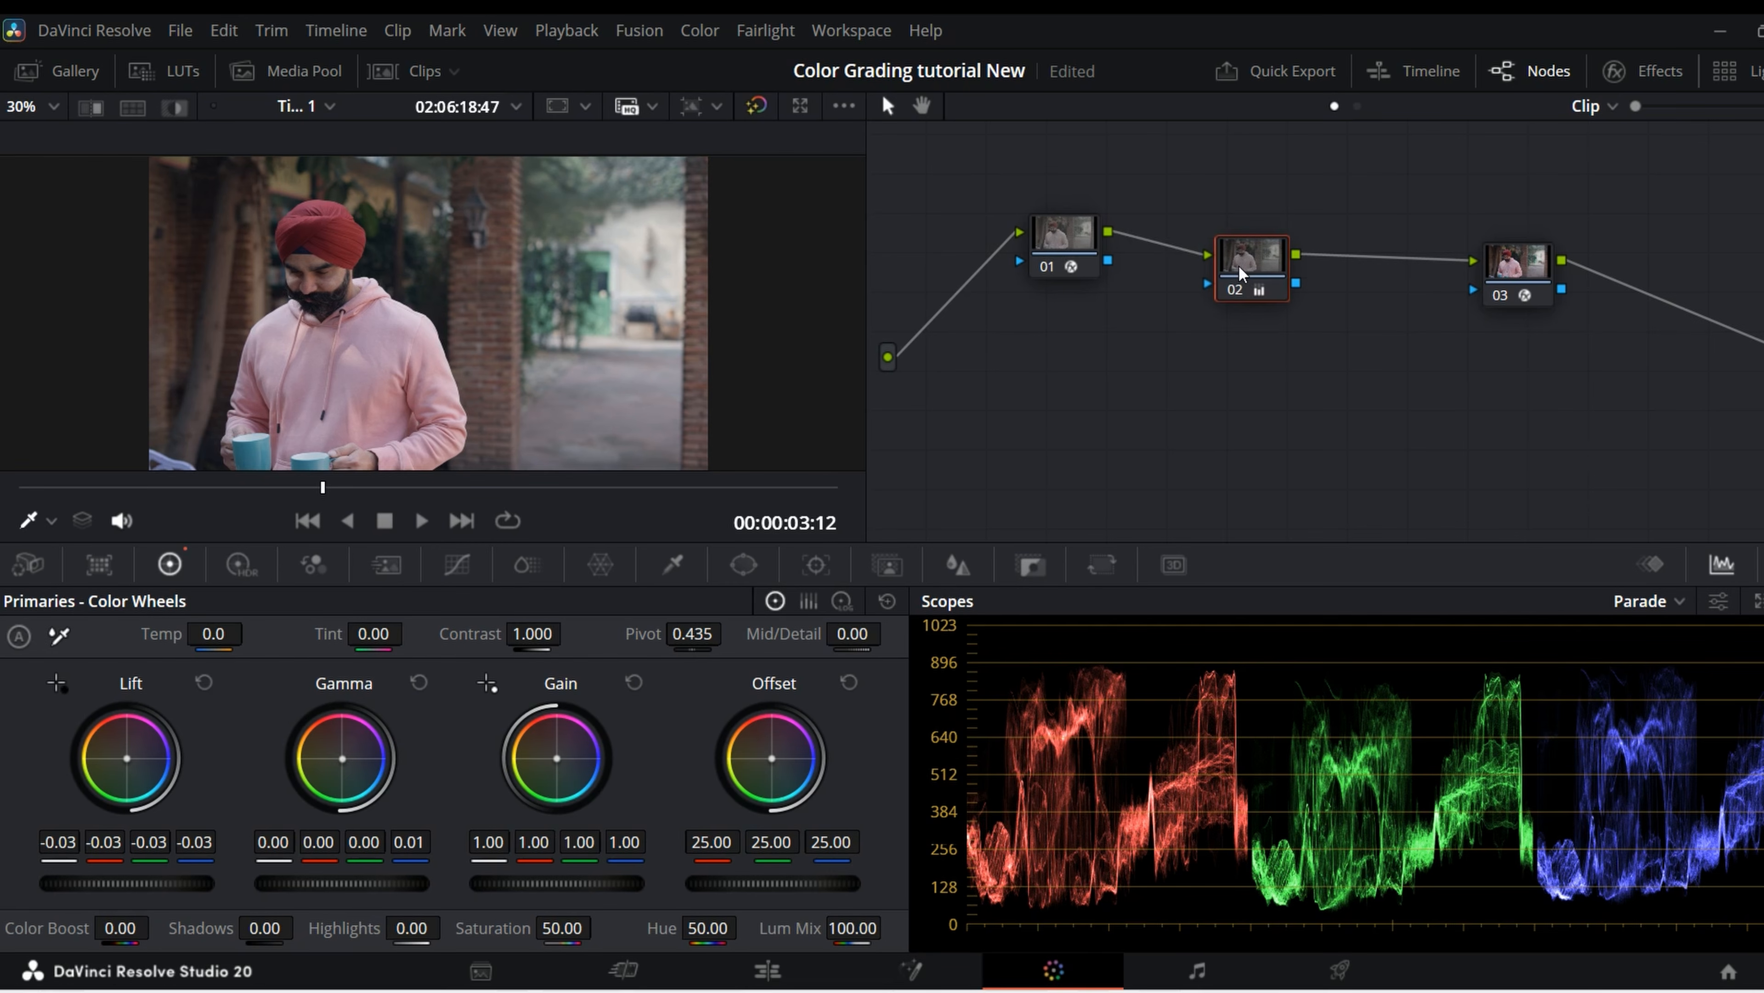
key("alt+s")
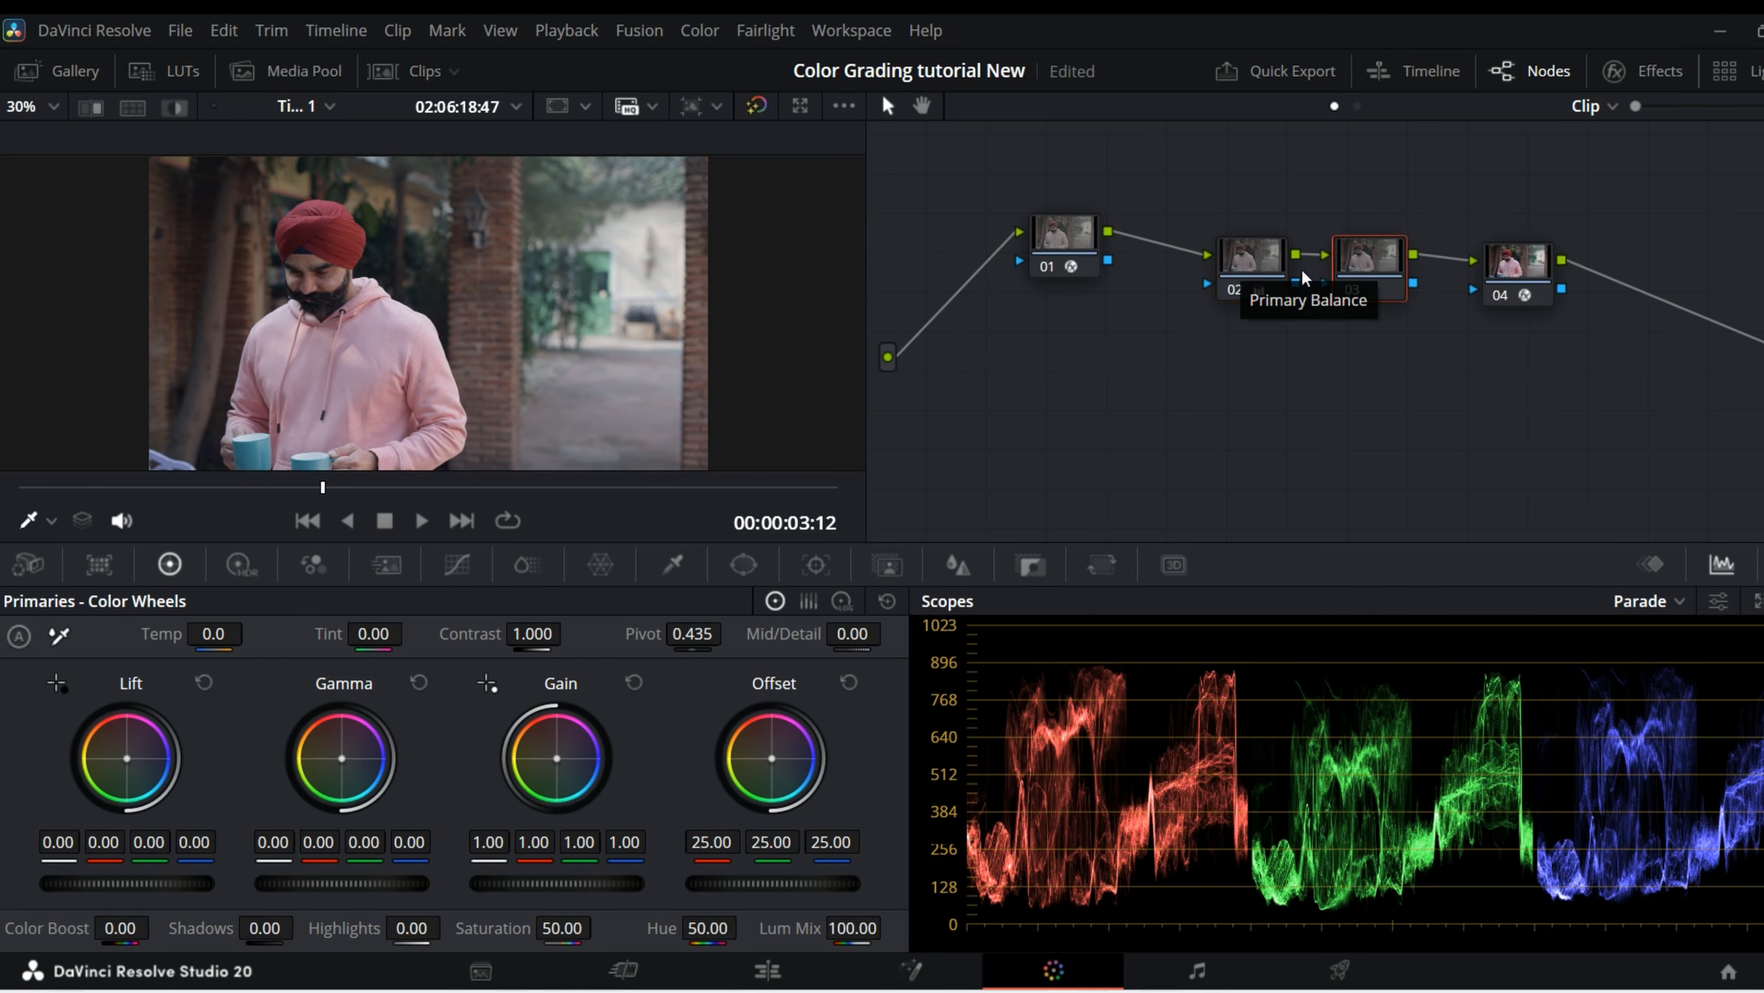
left_click_drag(1528, 266, 1597, 266)
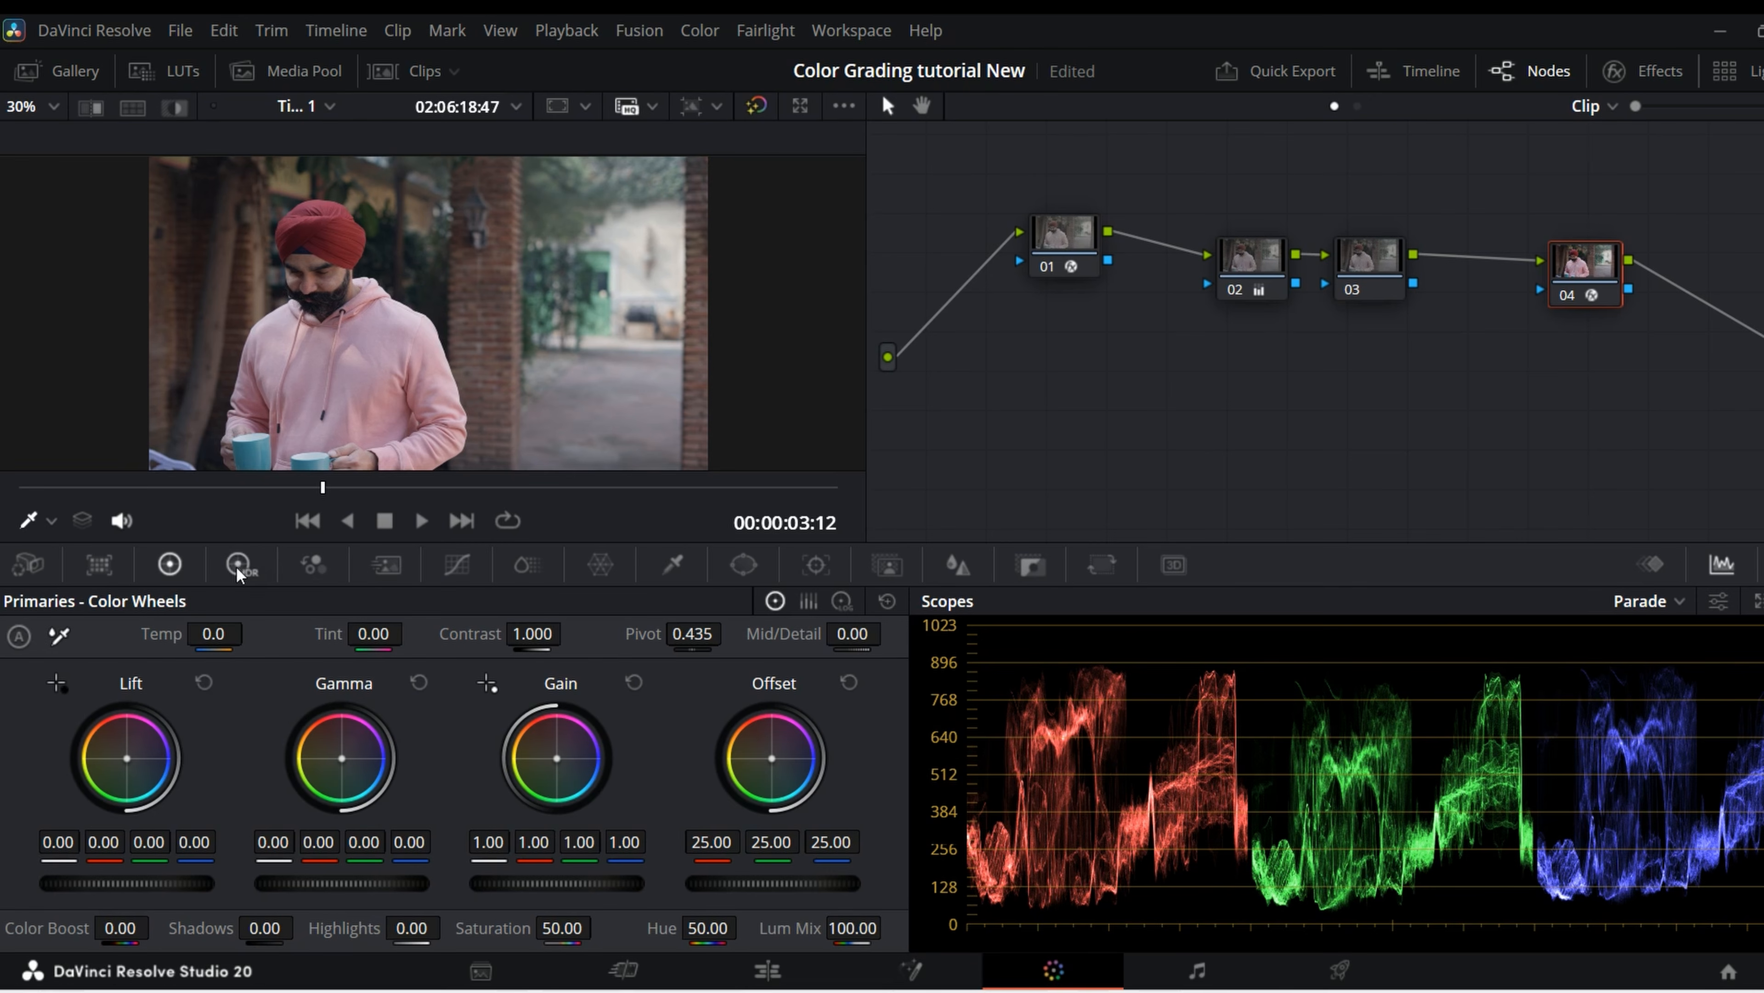
- Create an AI Magic Mask on node 03 with points on the man's head and both sides of his hoodie, using Better quality
left_click(743, 564)
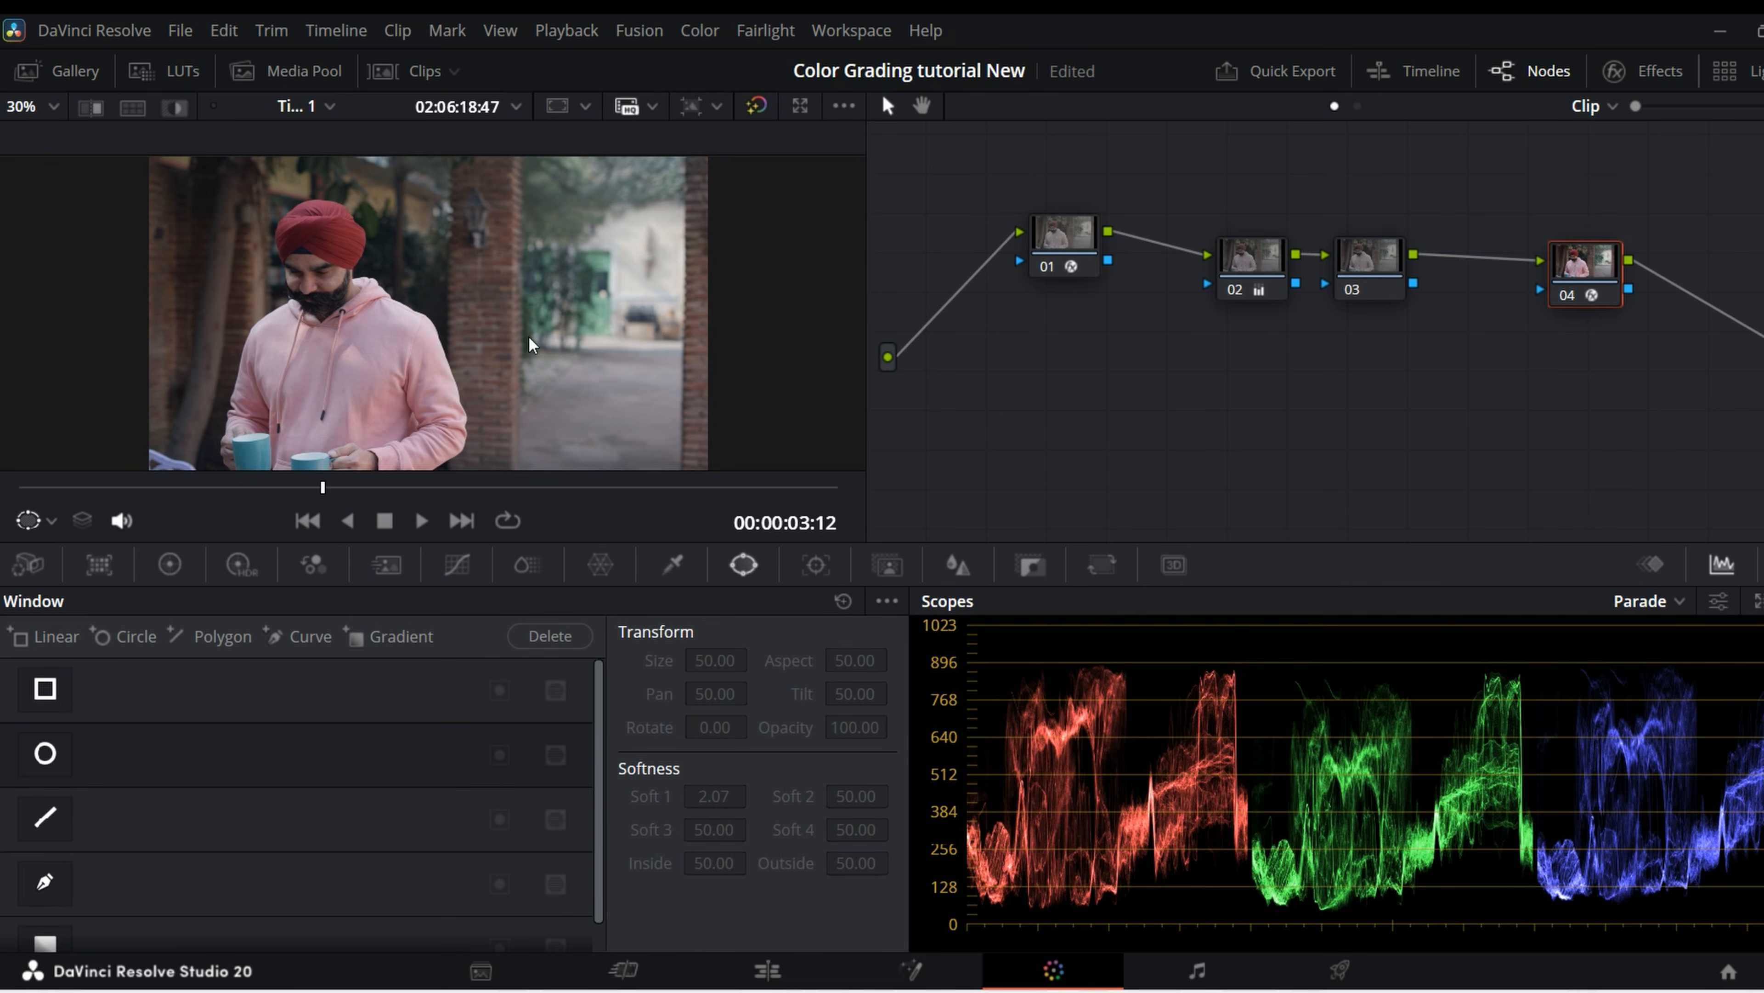
left_click(1368, 280)
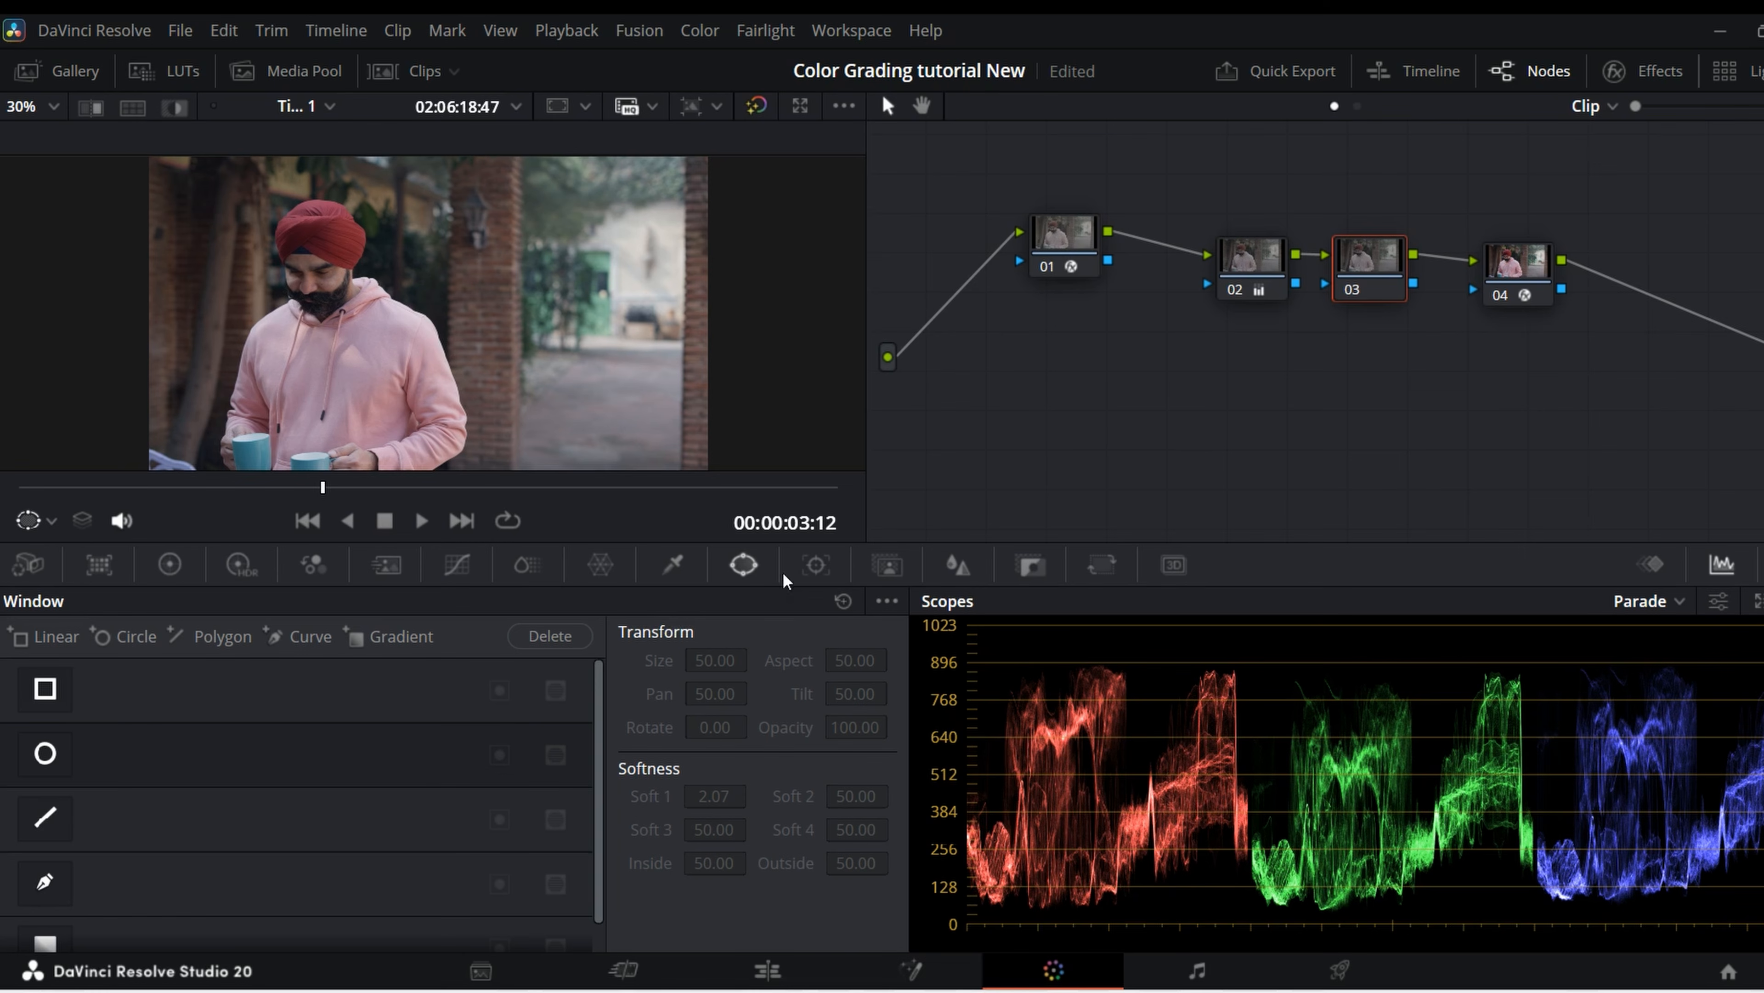
left_click(884, 566)
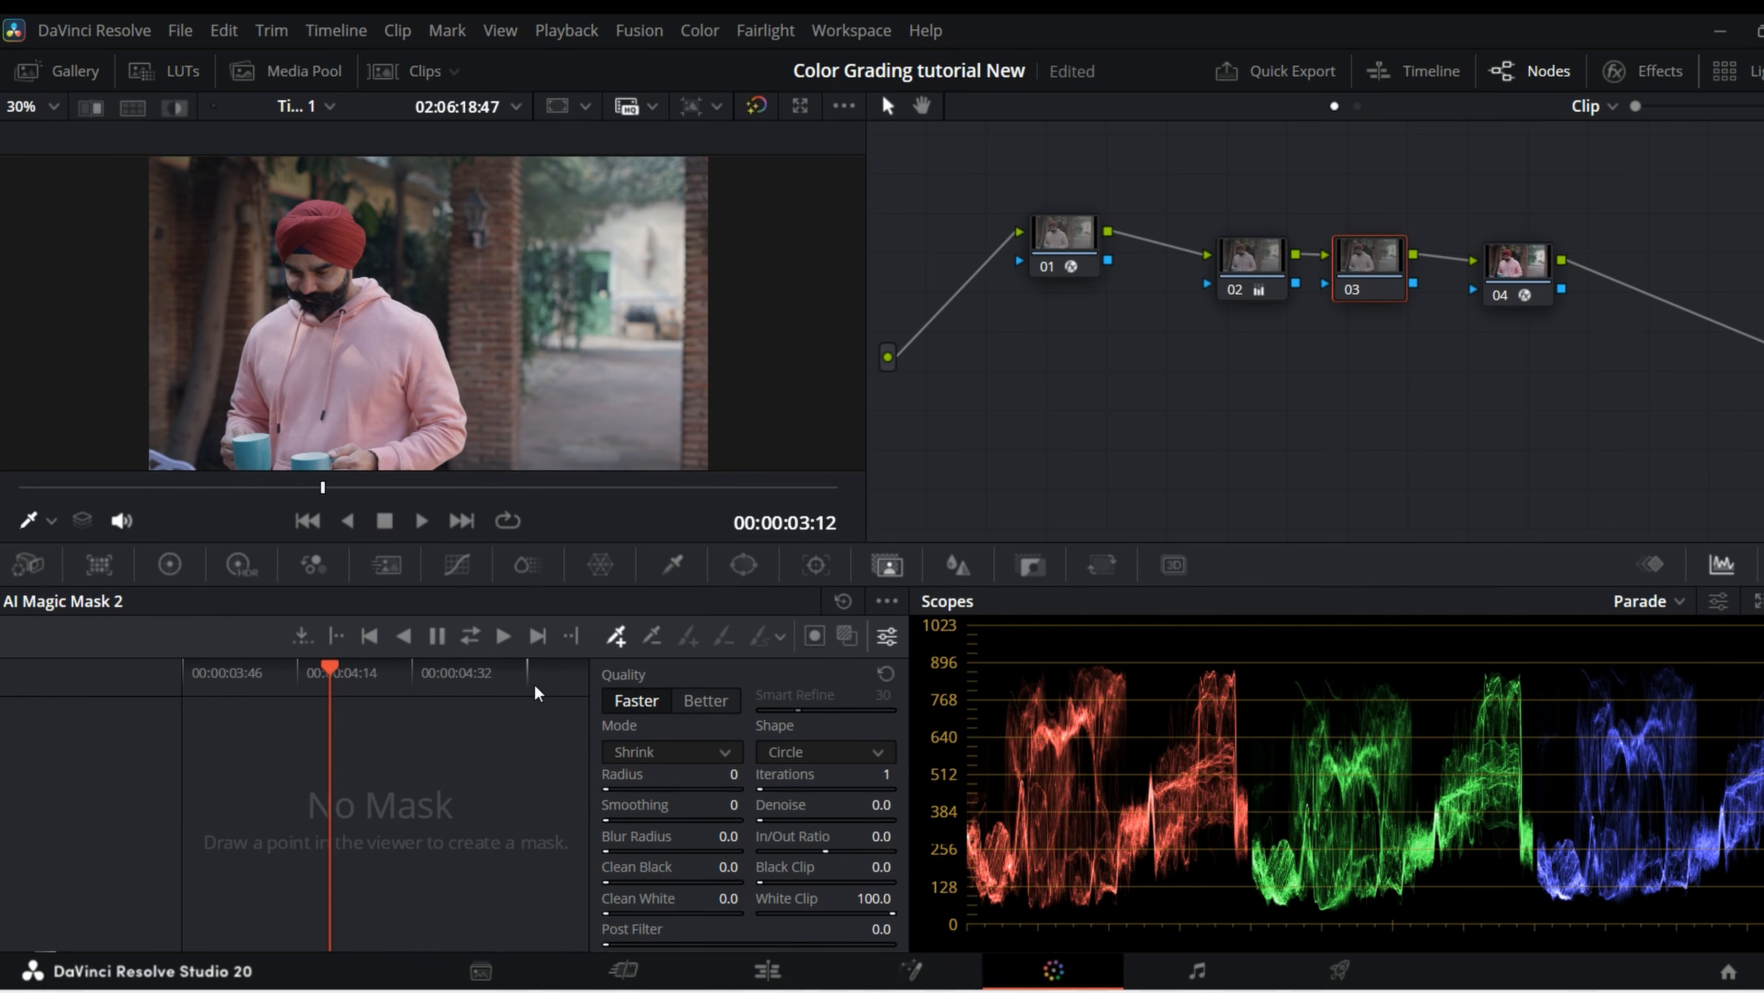
left_click(322, 255)
left_click(284, 396)
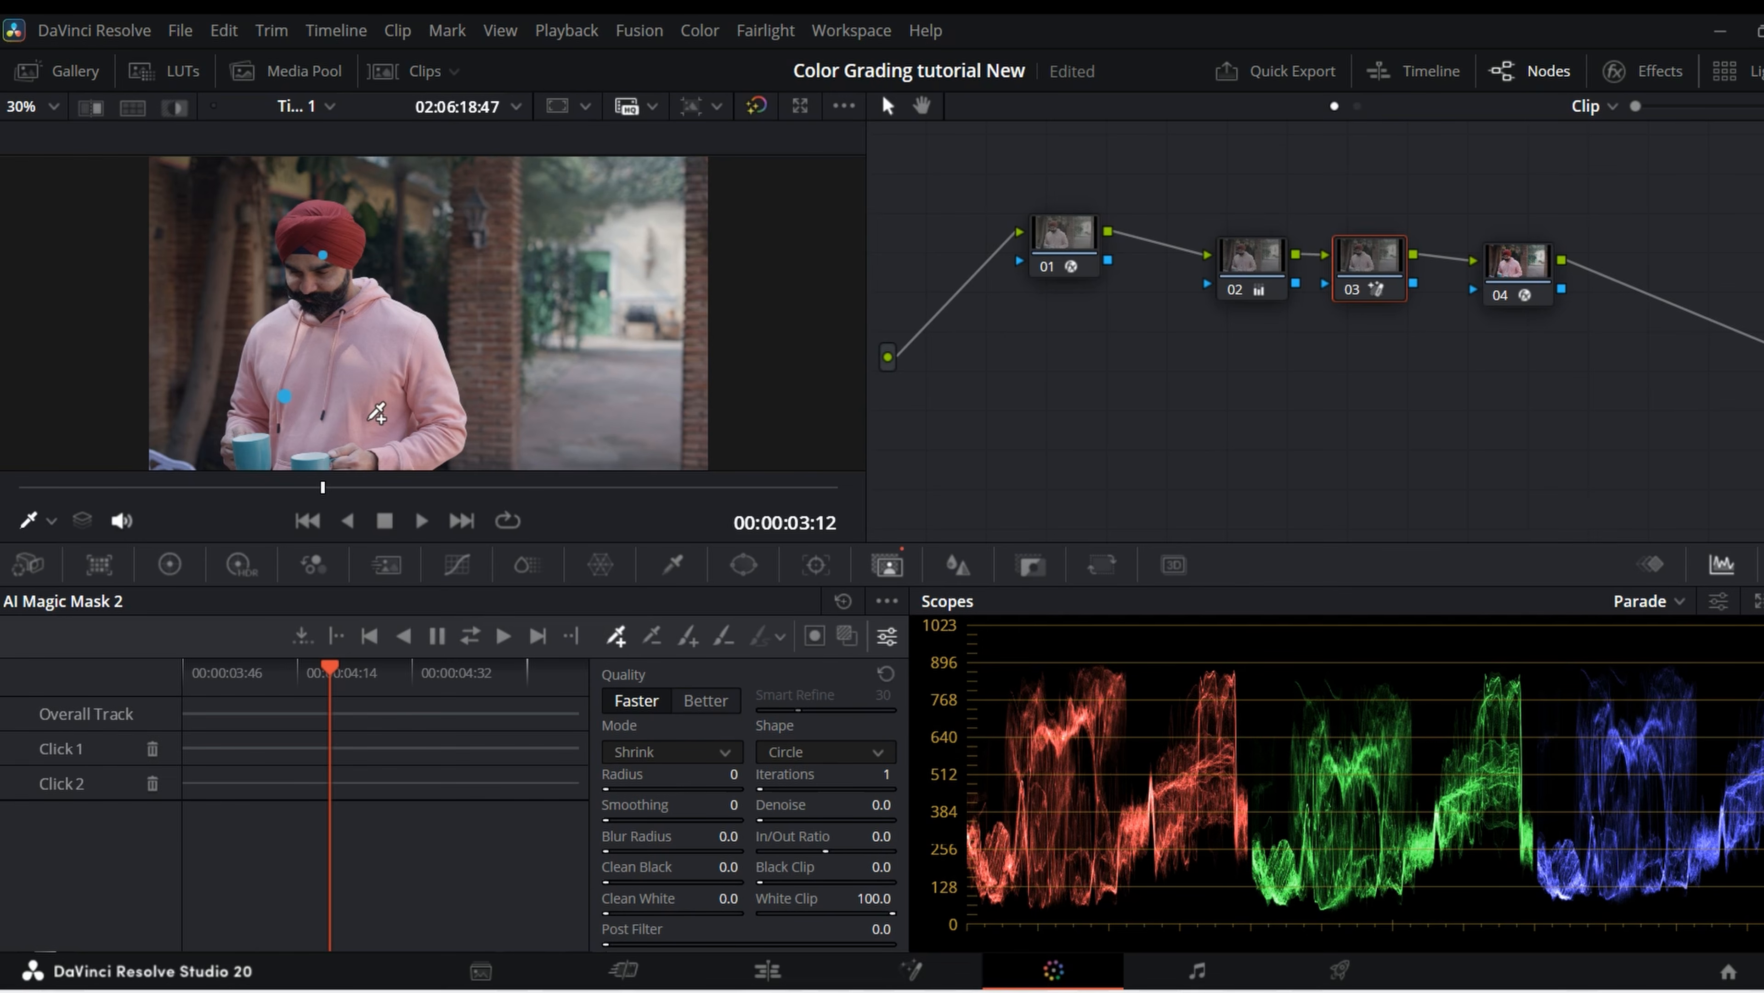
left_click(386, 398)
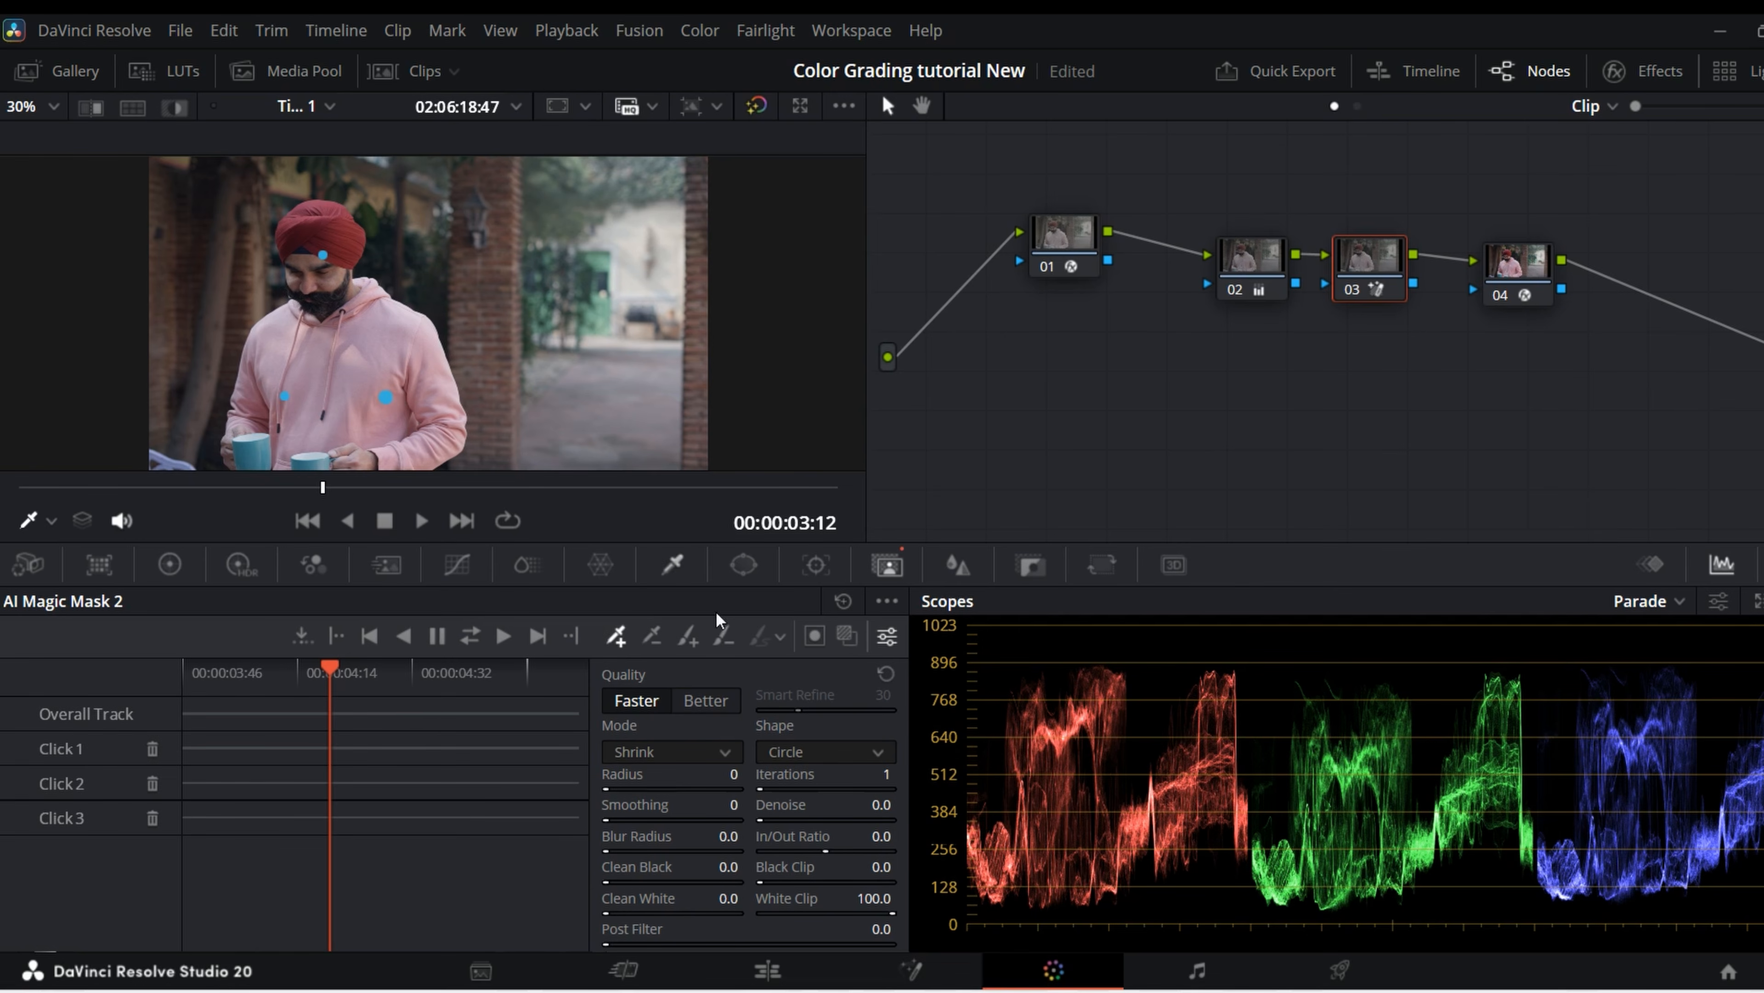
left_click(710, 701)
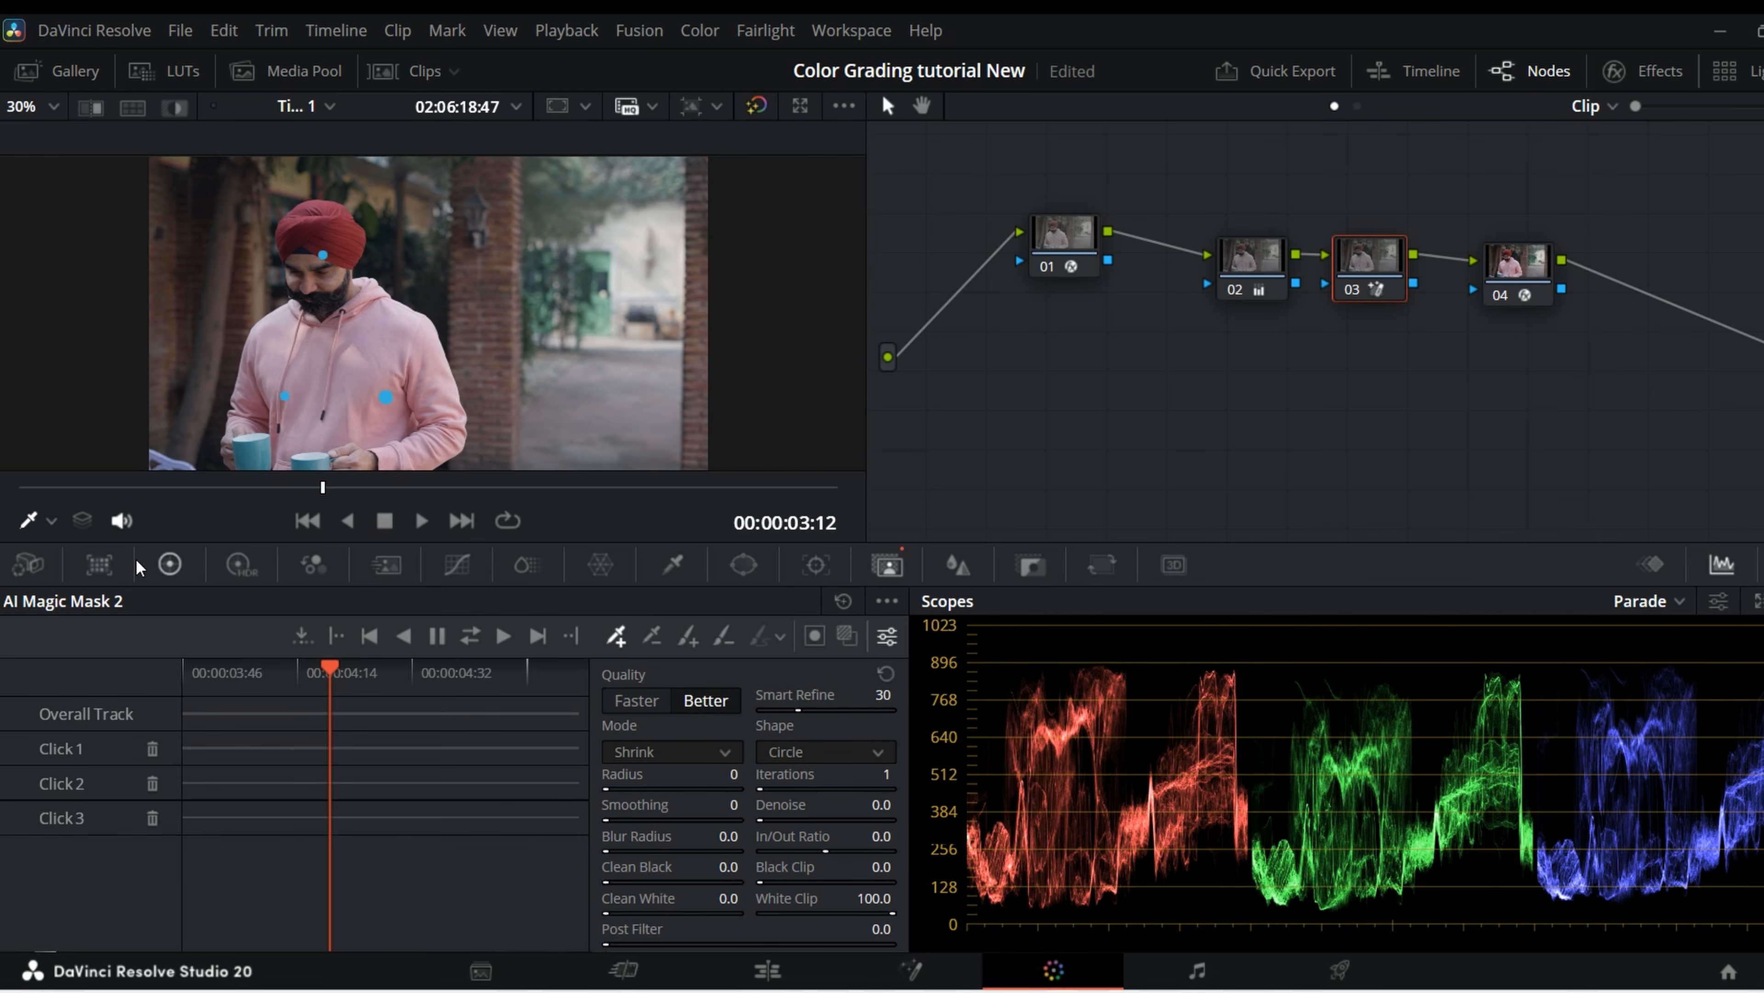
- Invert the man's Magic Mask on node 03 and lower the overall gamma to -0.07 to darken the background
left_click(169, 565)
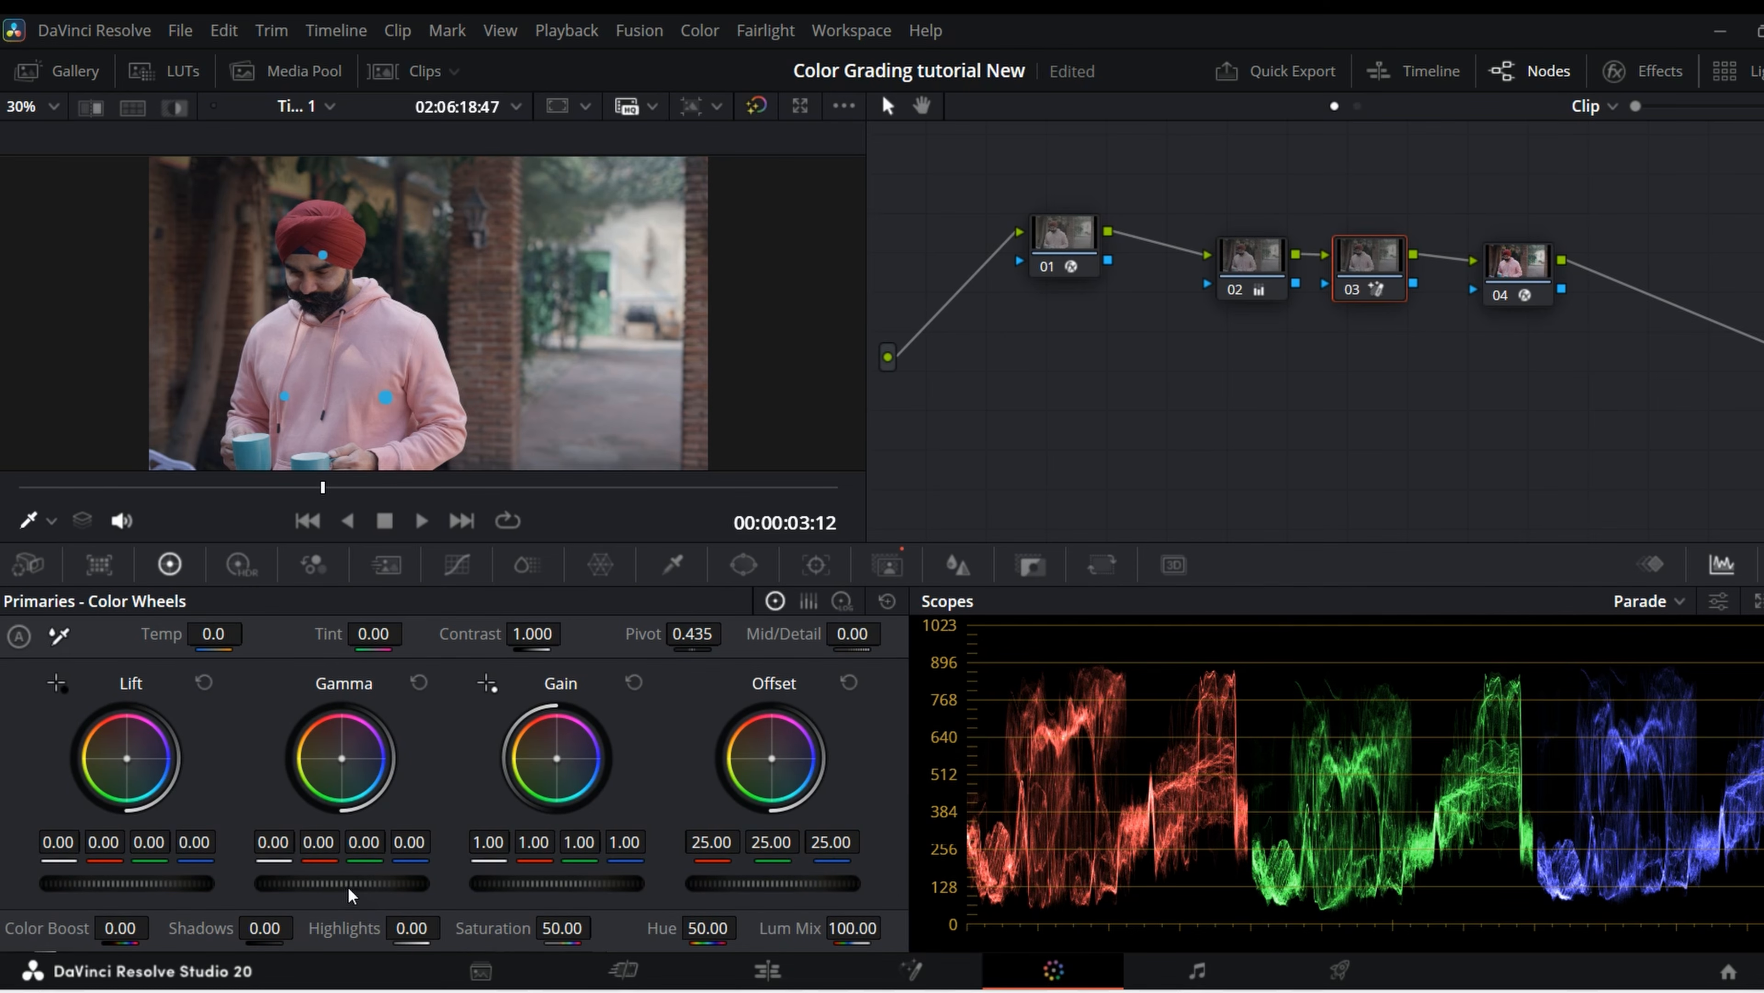
left_click_drag(350, 895, 264, 894)
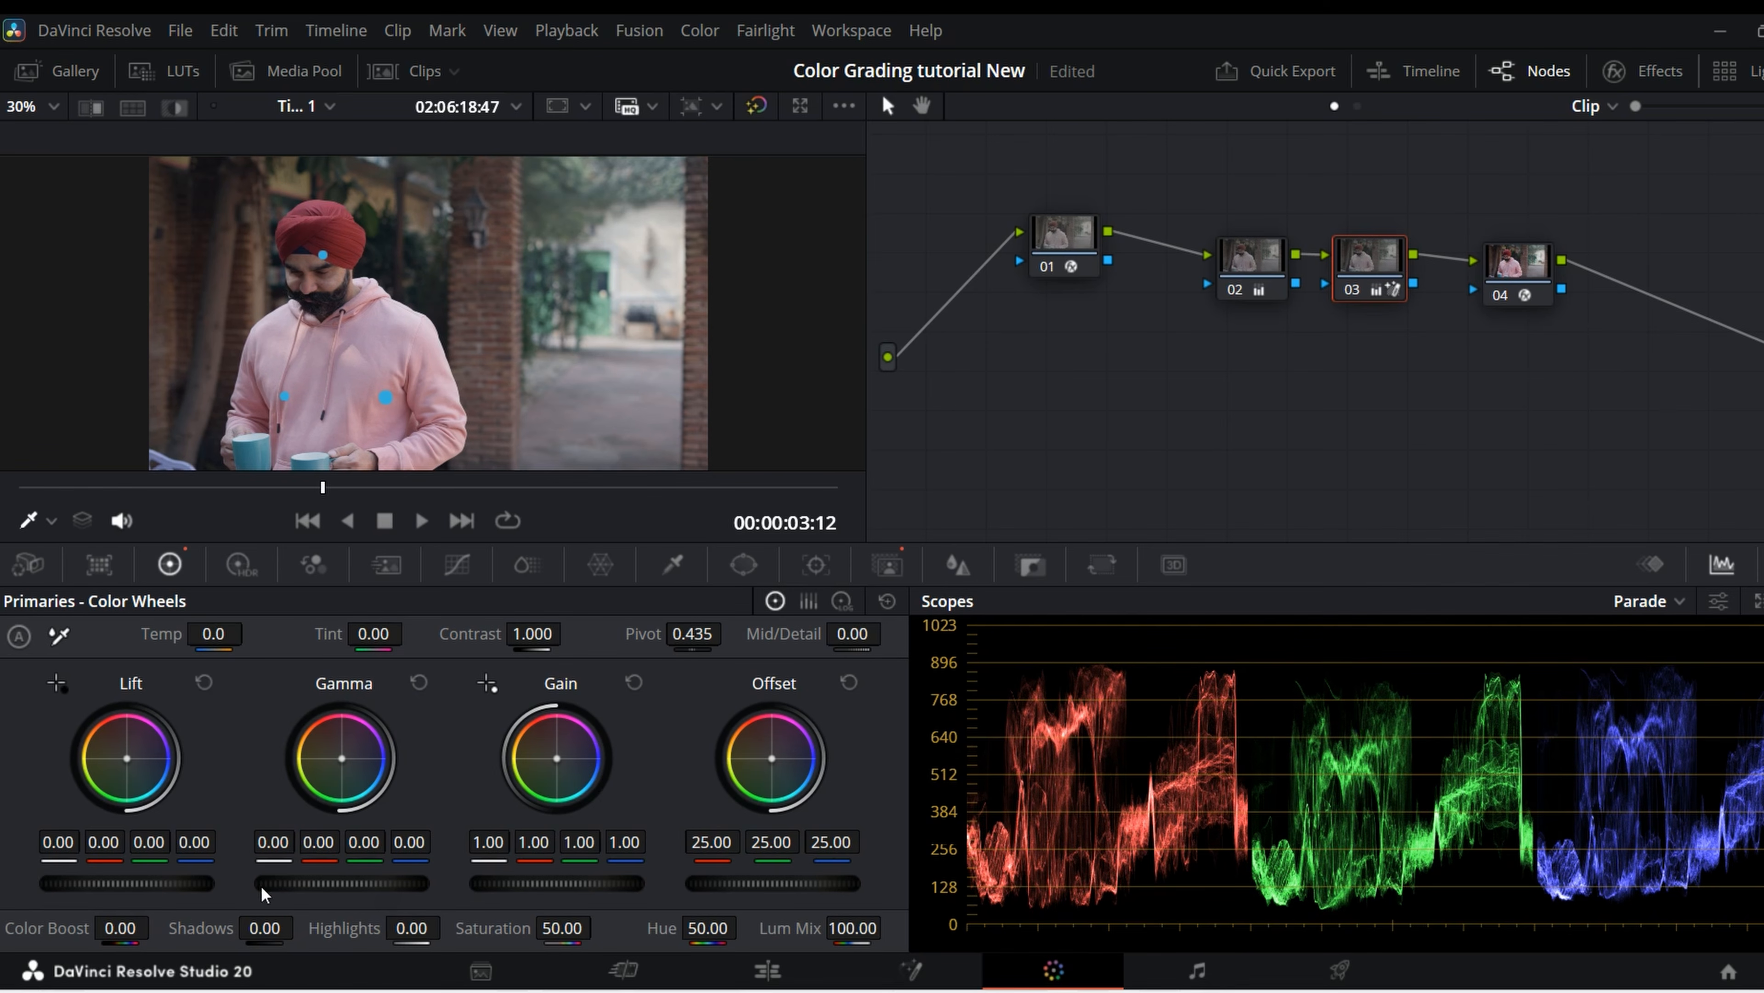
left_click(888, 564)
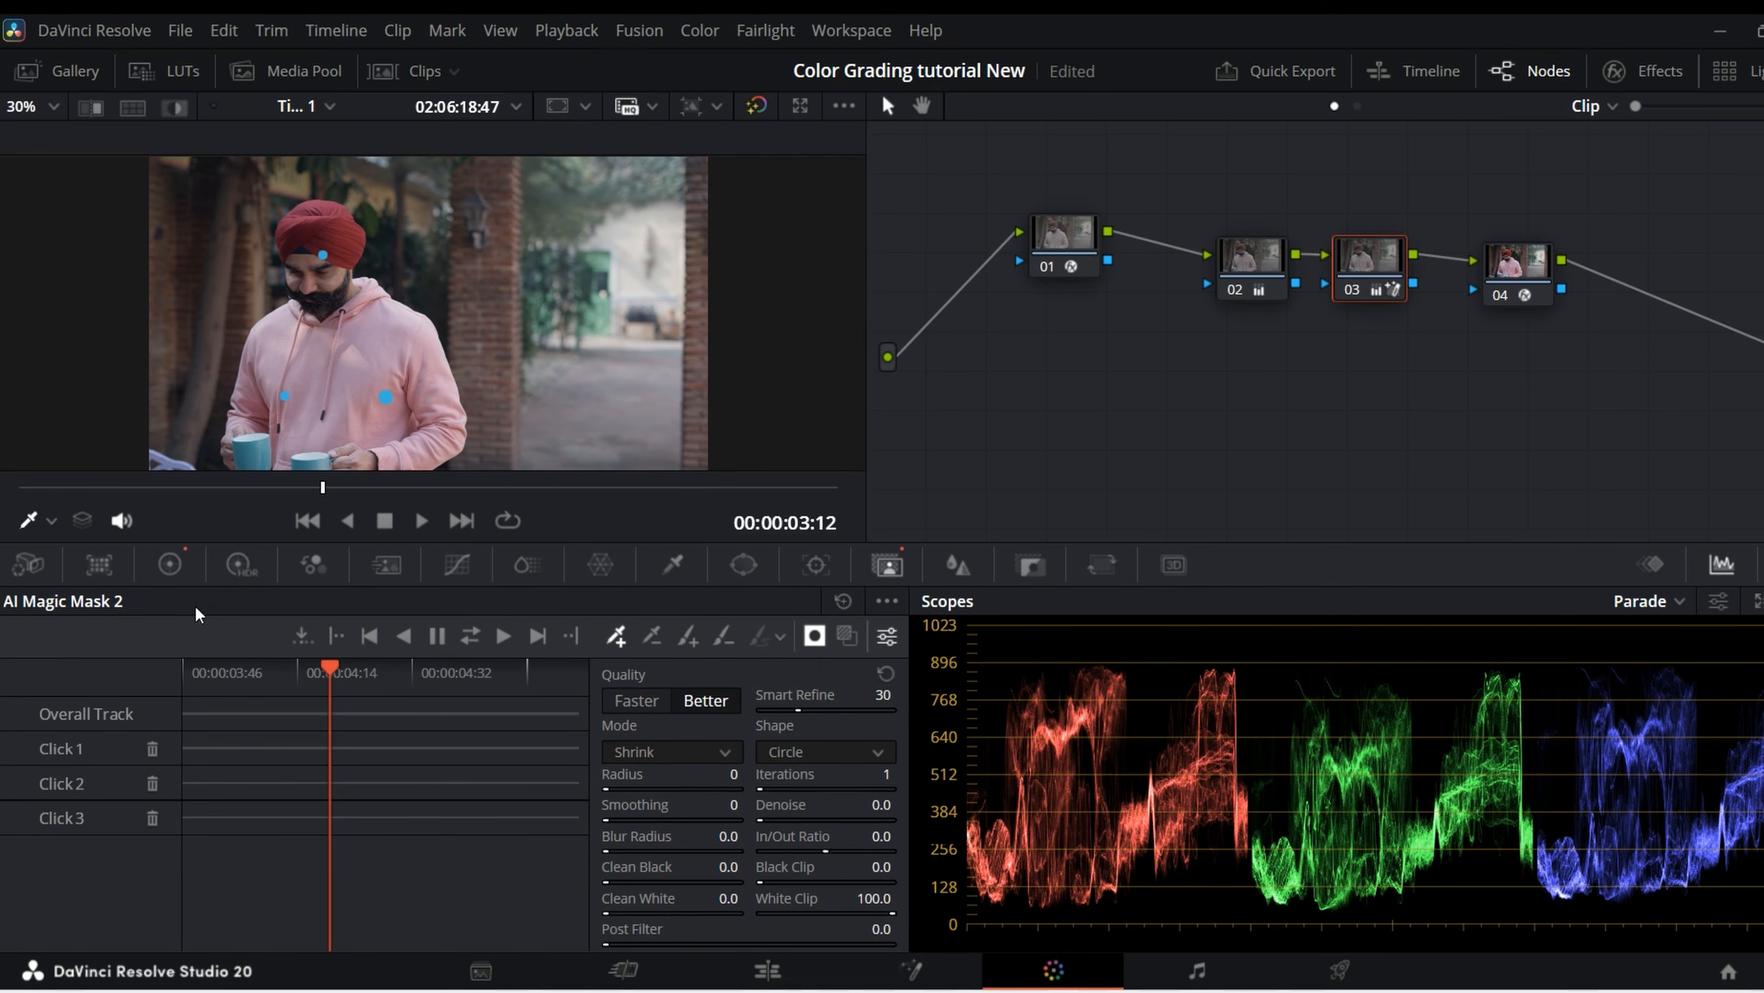
left_click(169, 565)
left_click_drag(354, 883, 296, 883)
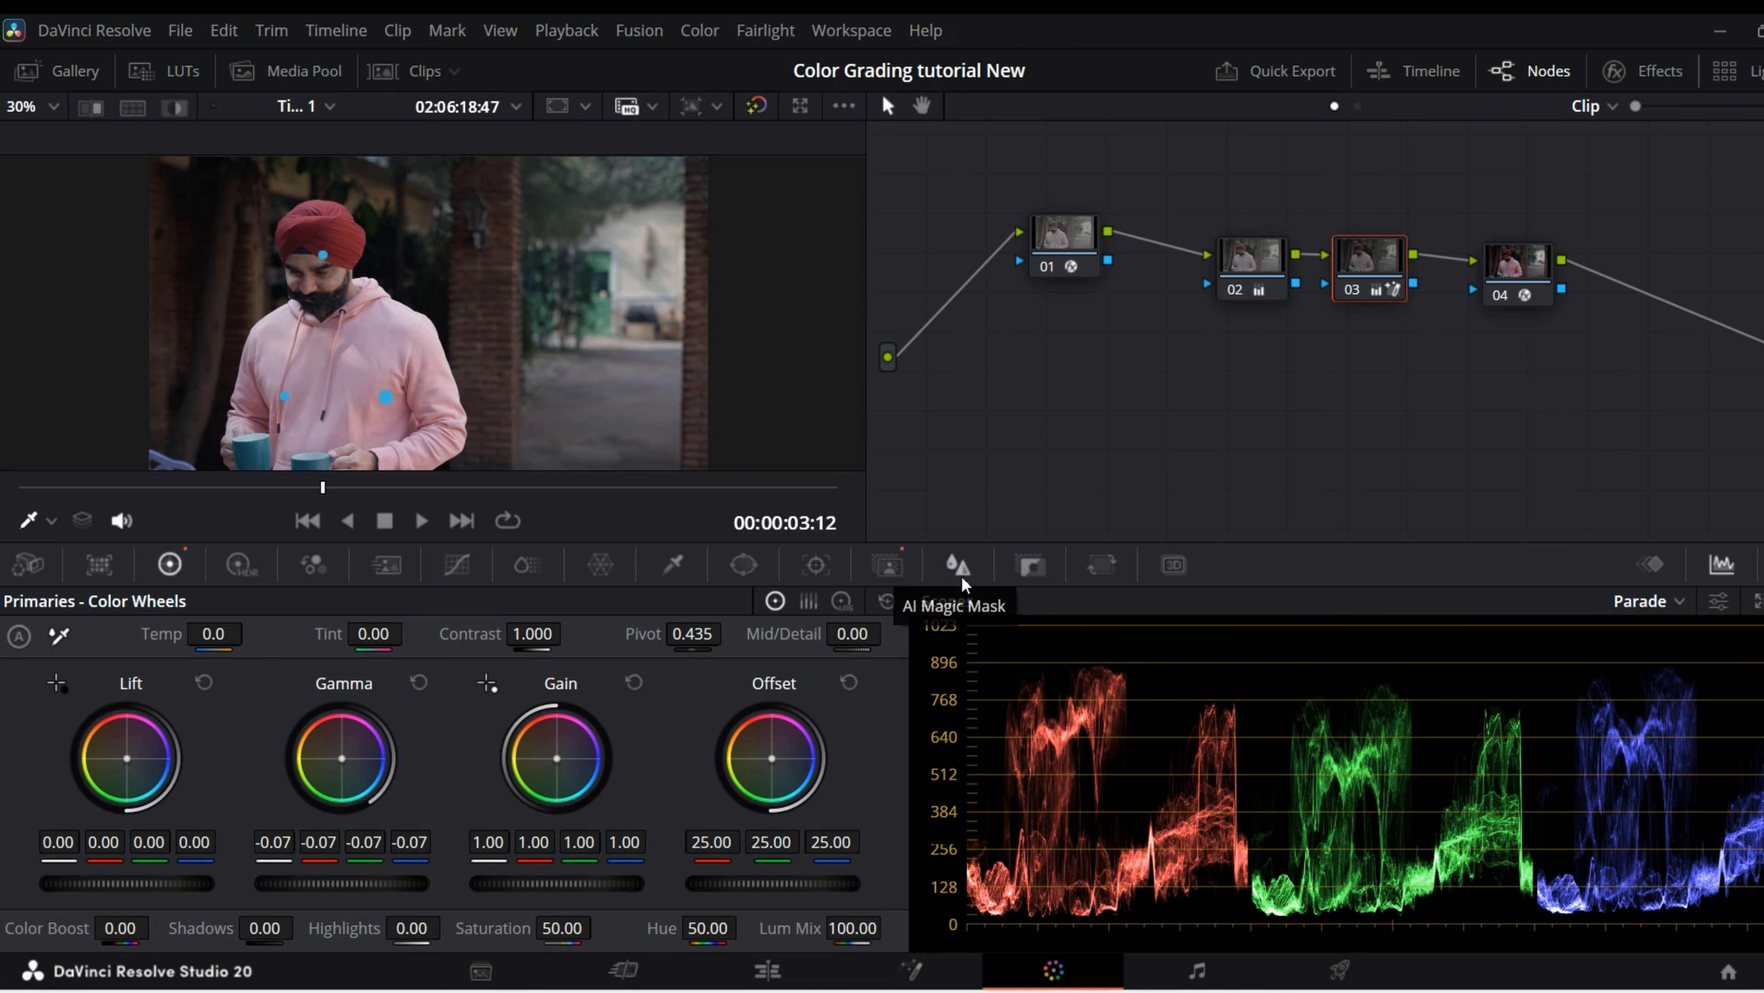
- Track the man's Magic Mask forward and backward through the clip, and compare the grade with the ungraded image in full screen
left_click(887, 565)
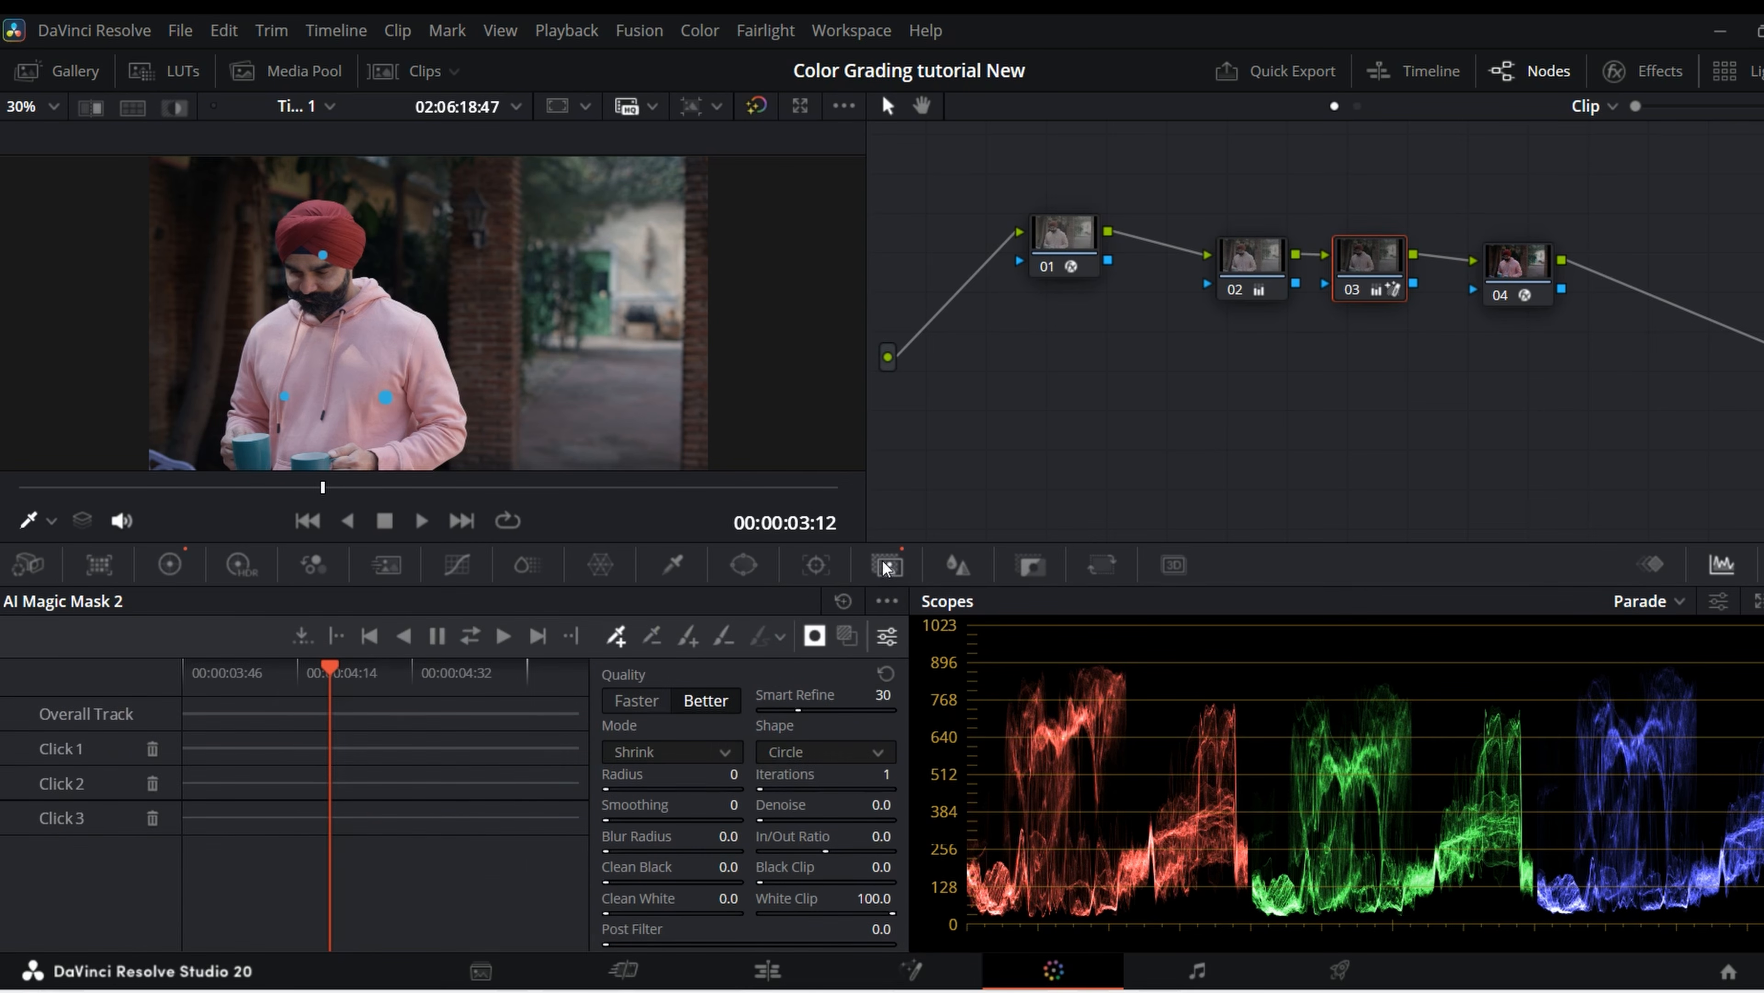
left_click(477, 641)
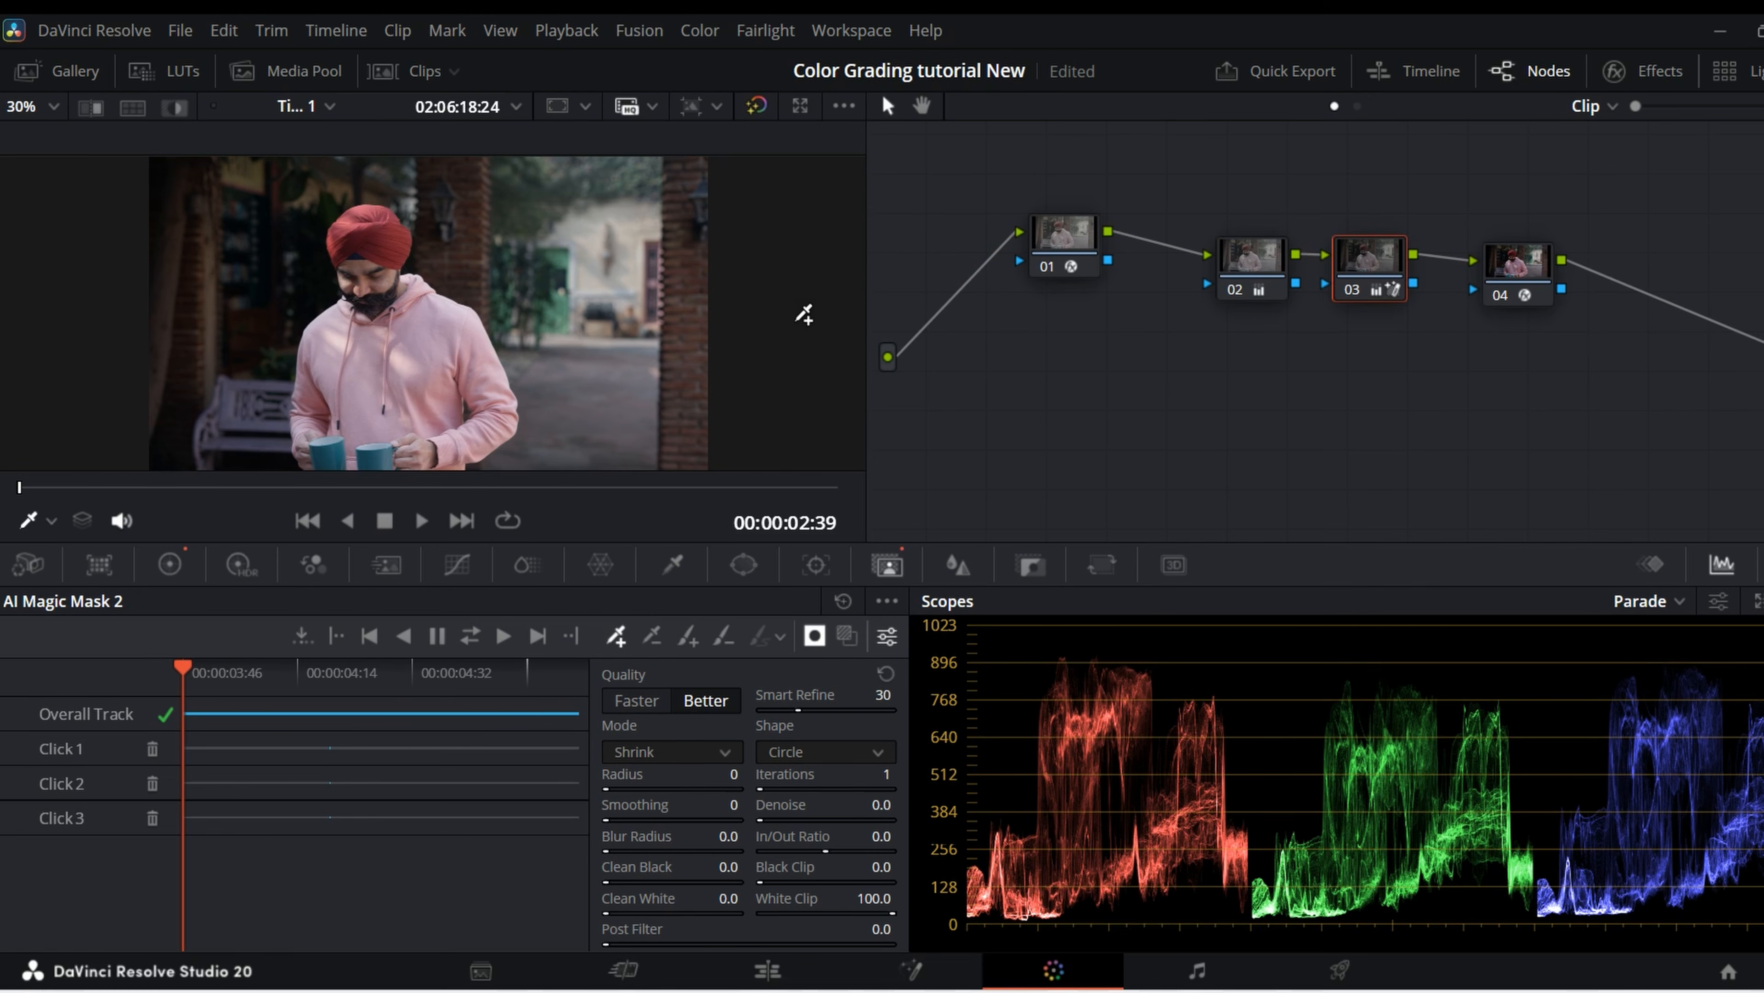
key("ctrl+f")
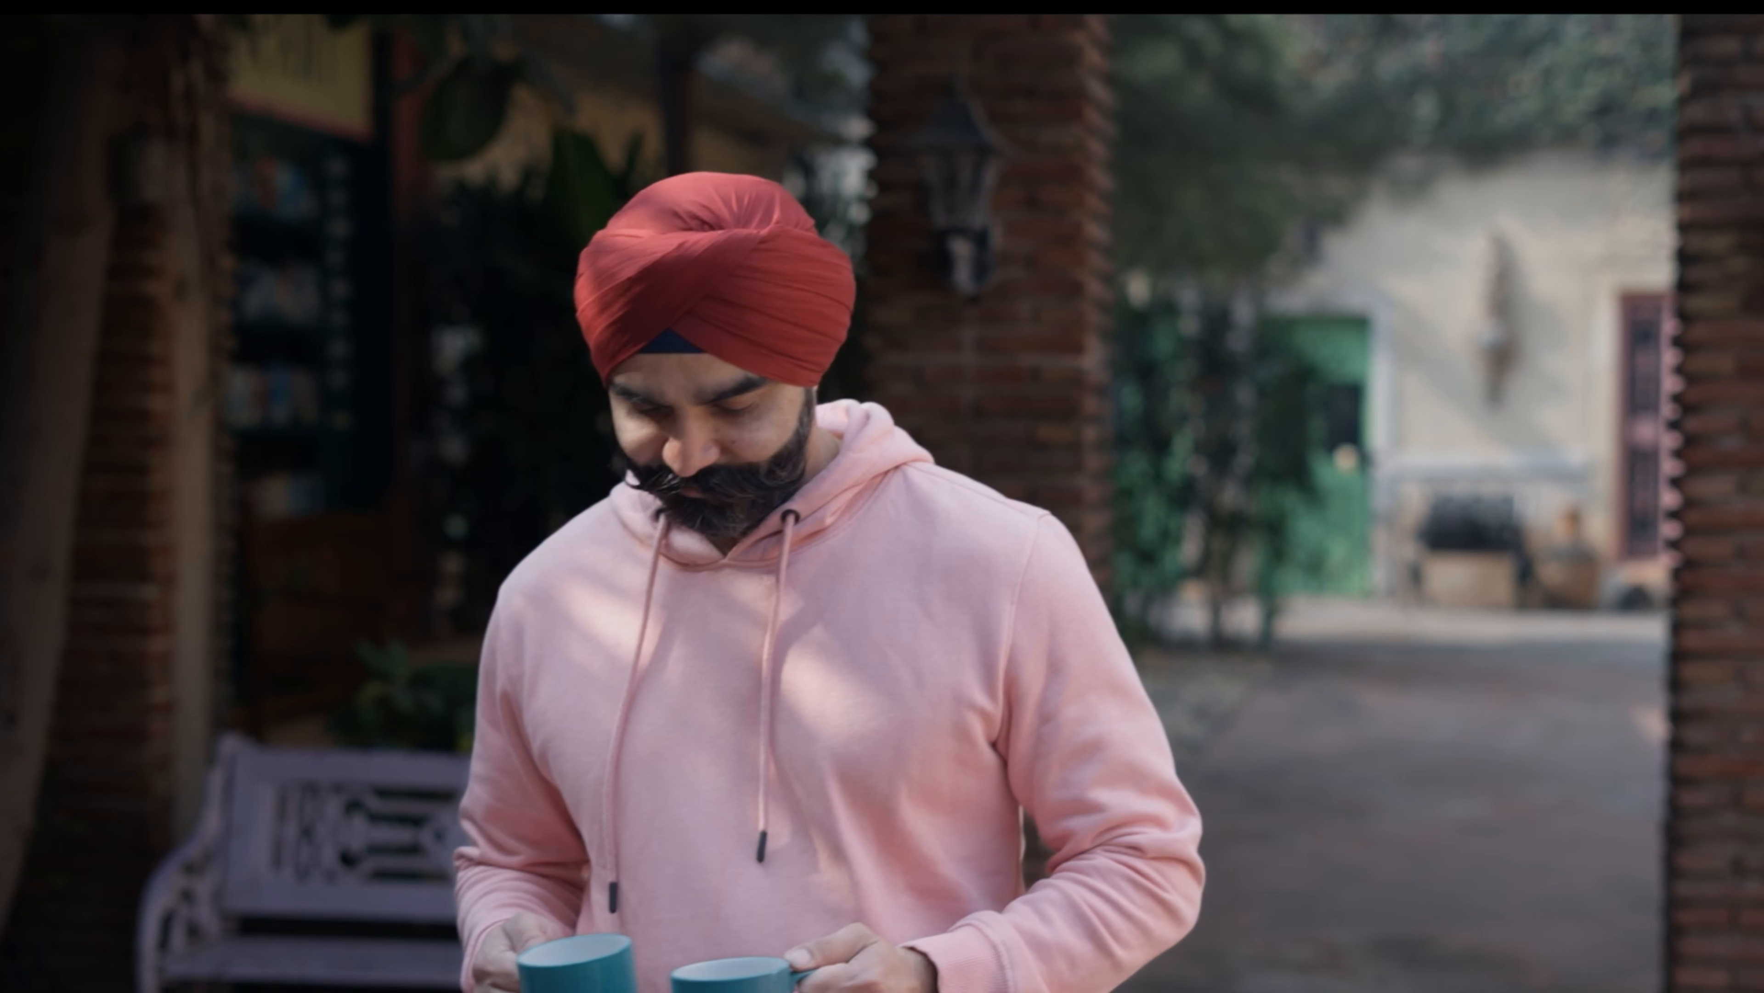
key("shift+d")
key("shift+d")
key("ctrl+f")
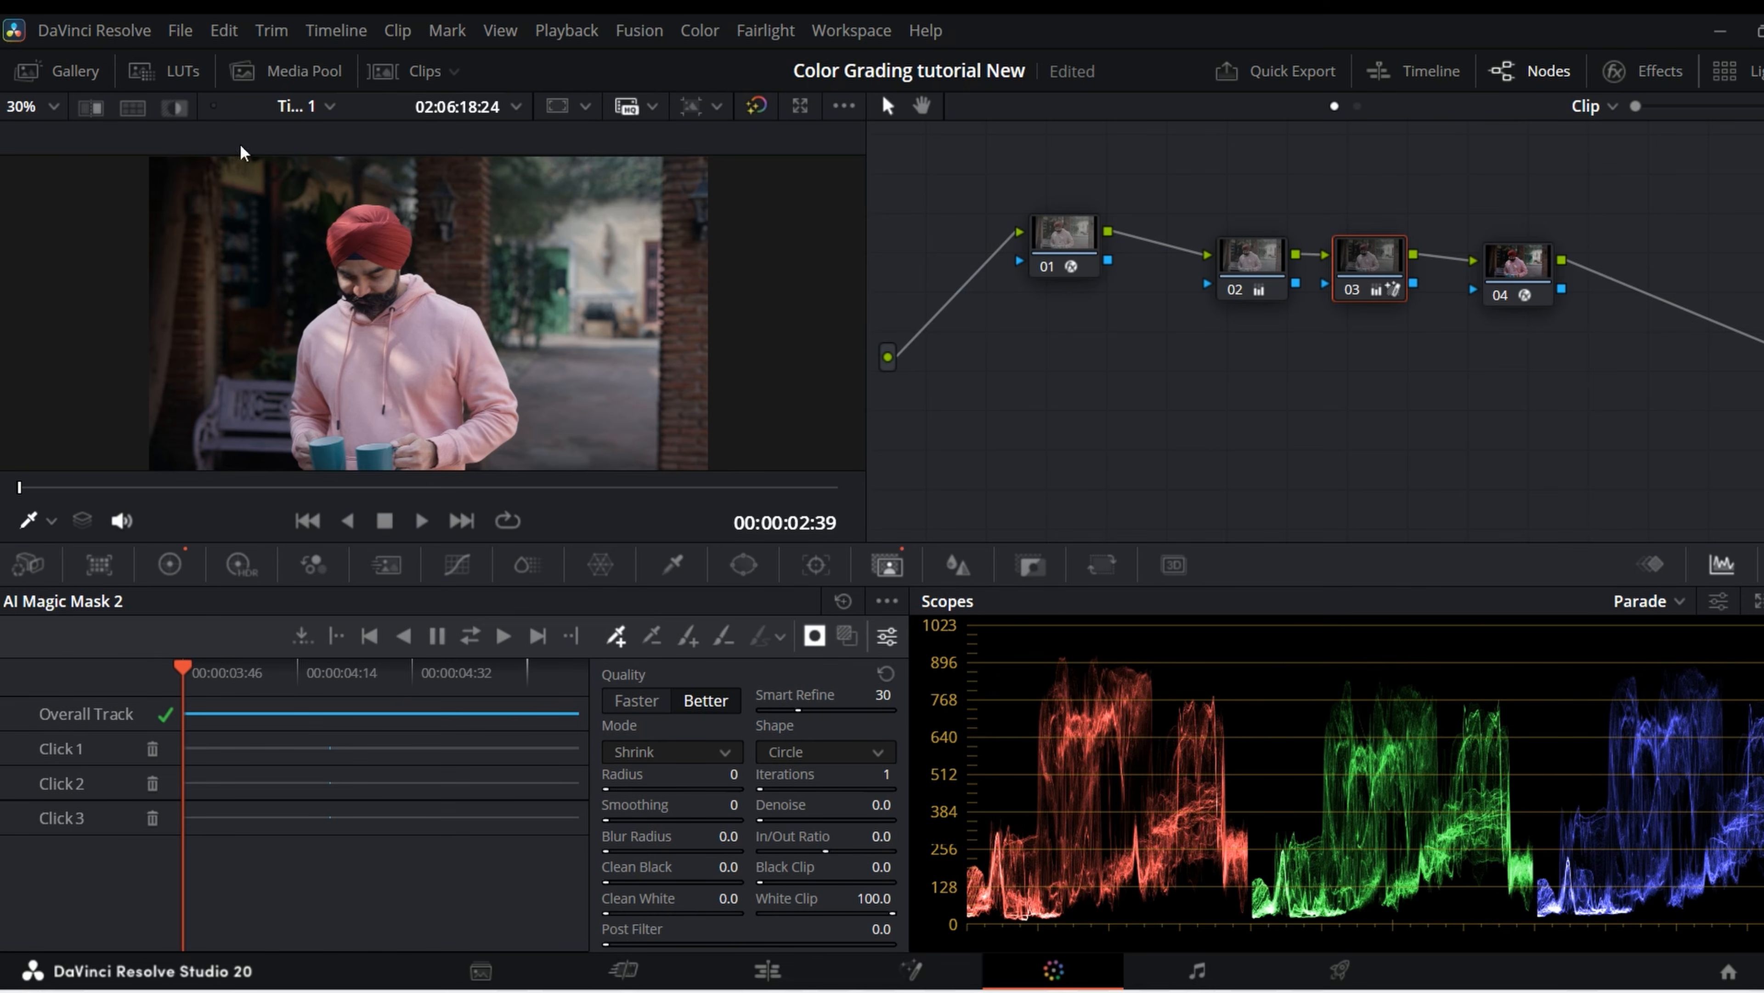
- Grab a still of the graded frame into the Stills 1 gallery album and label it Neww
left_click(72, 66)
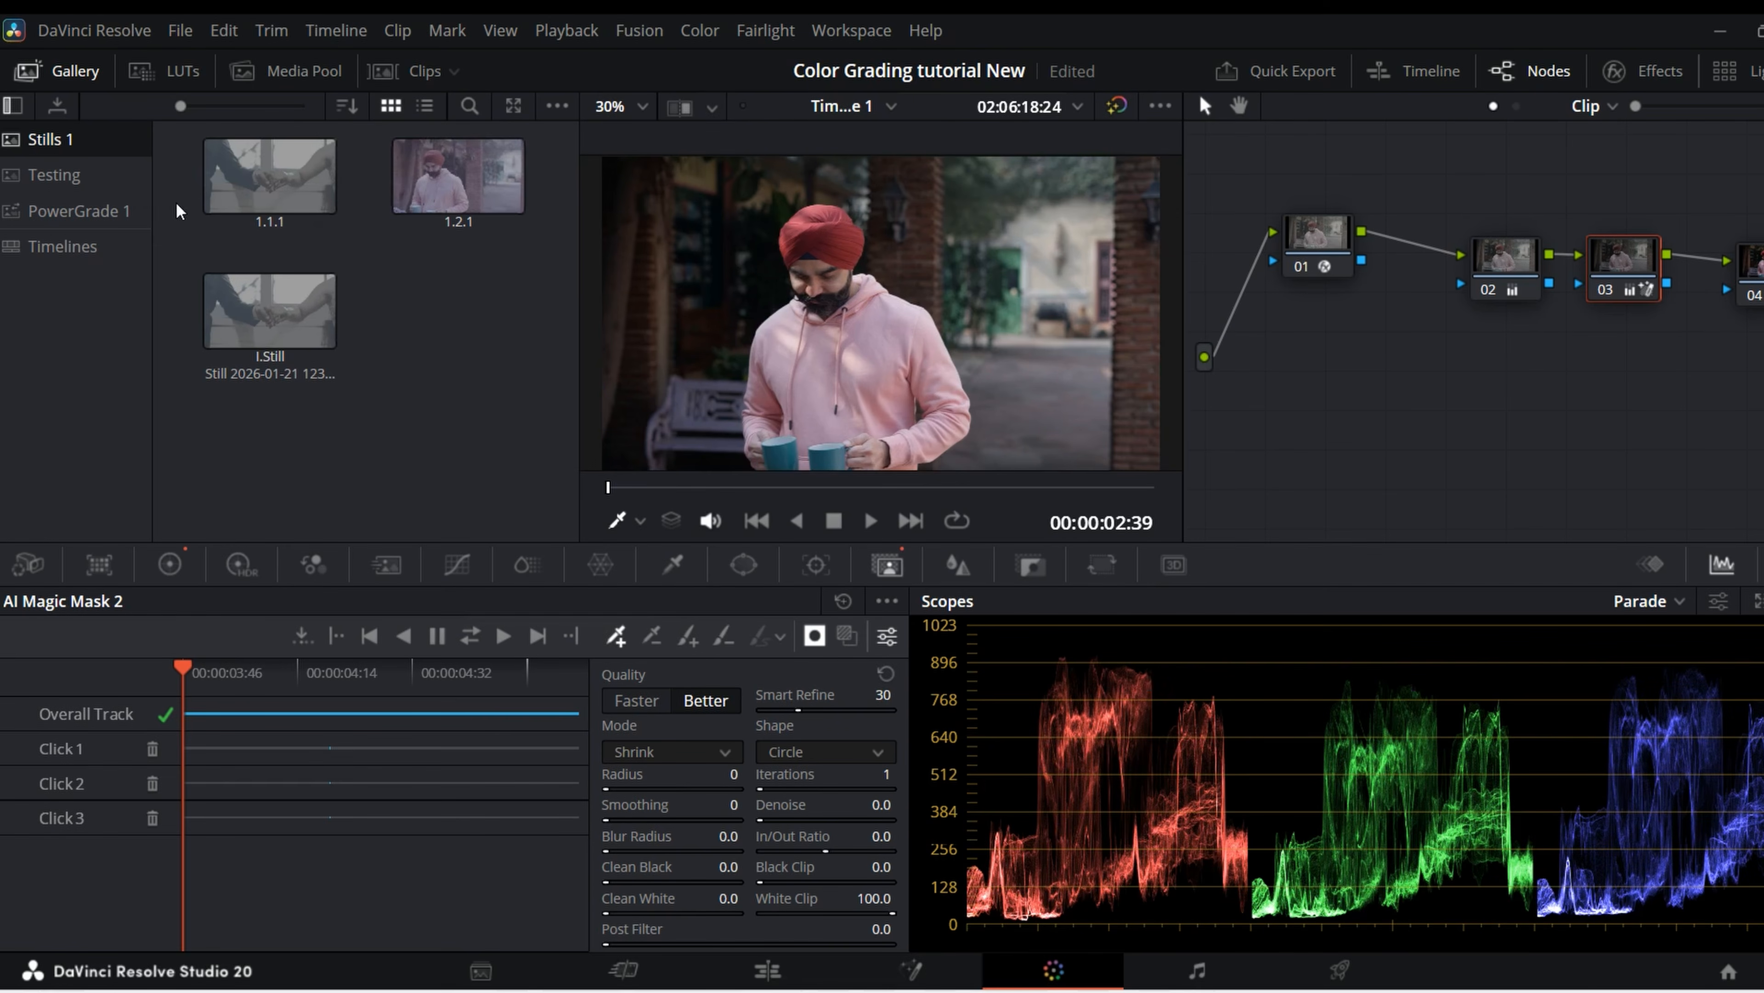
right_click(896, 341)
left_click(960, 348)
right_click(289, 349)
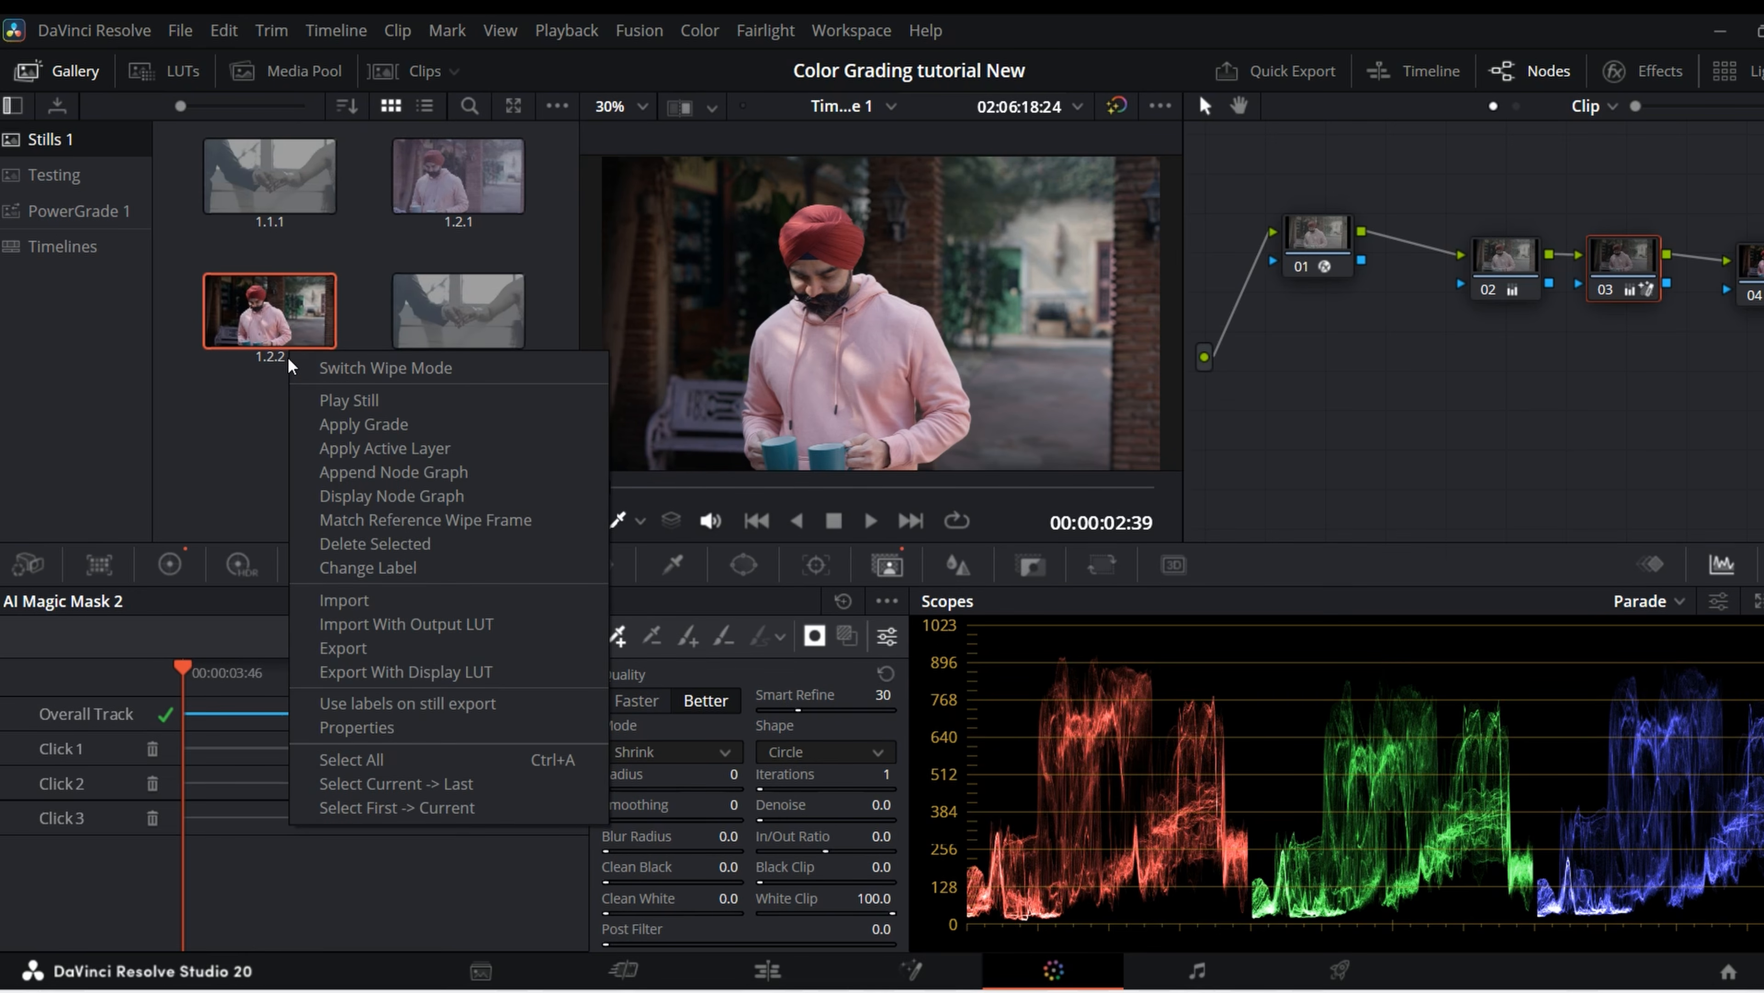
left_click(289, 365)
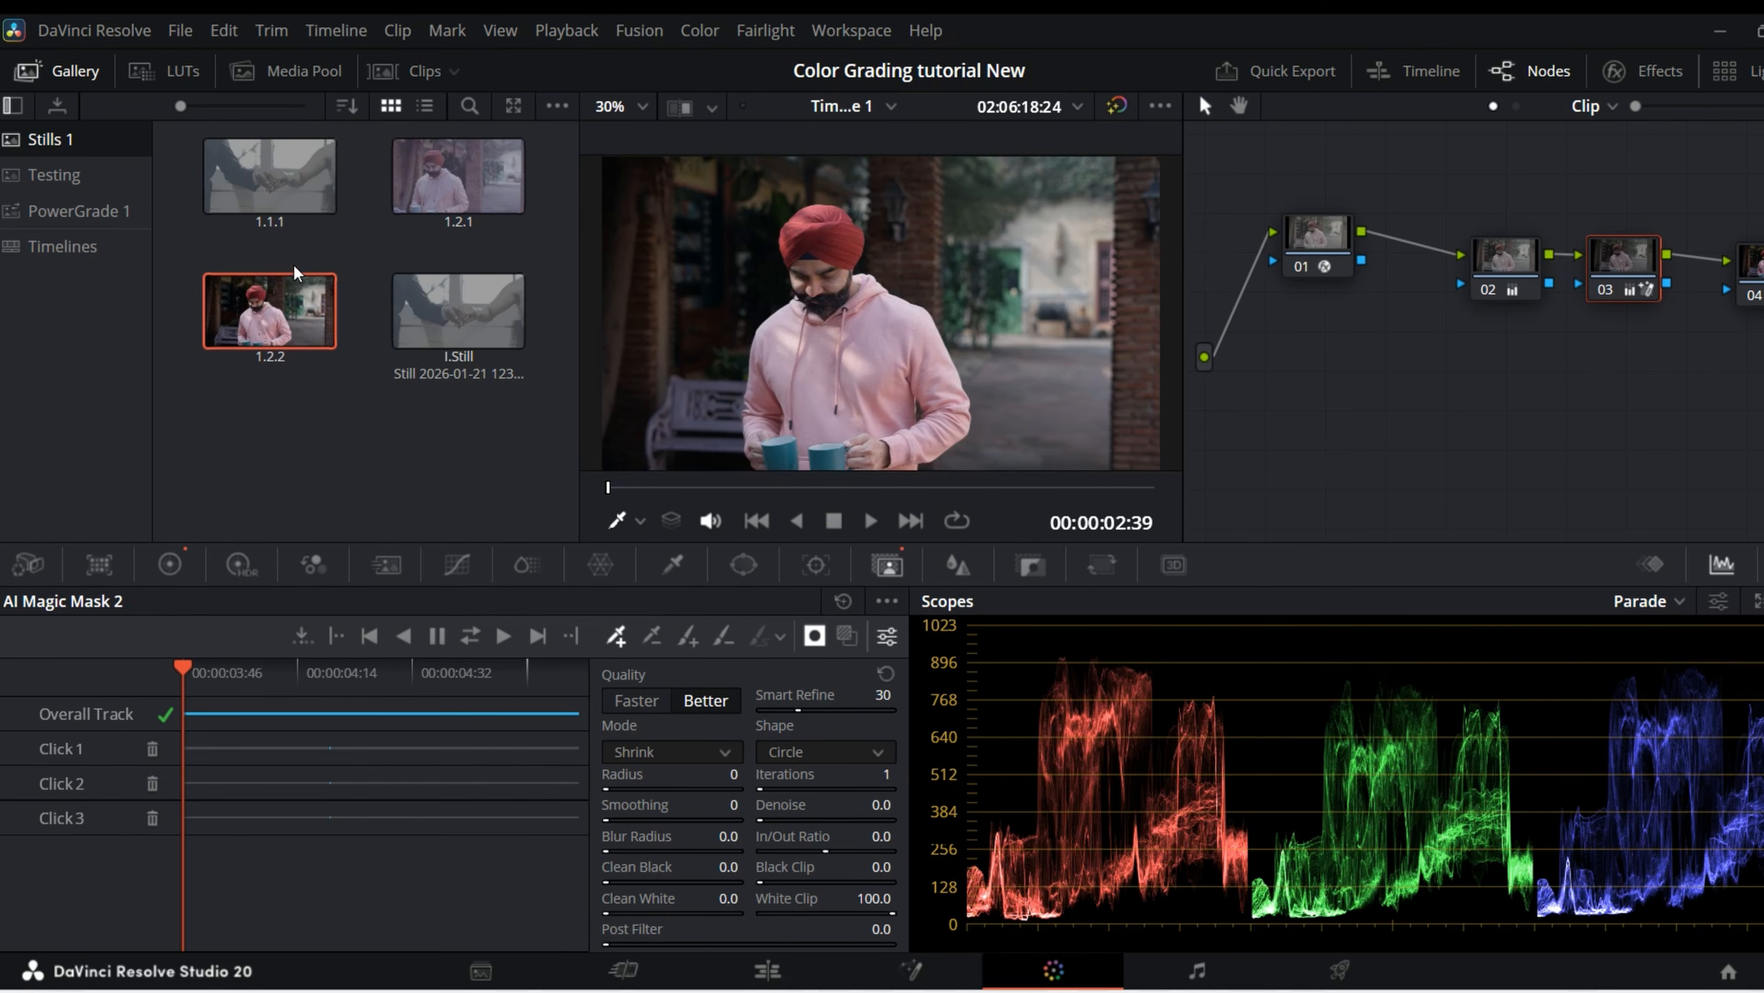
right_click(276, 354)
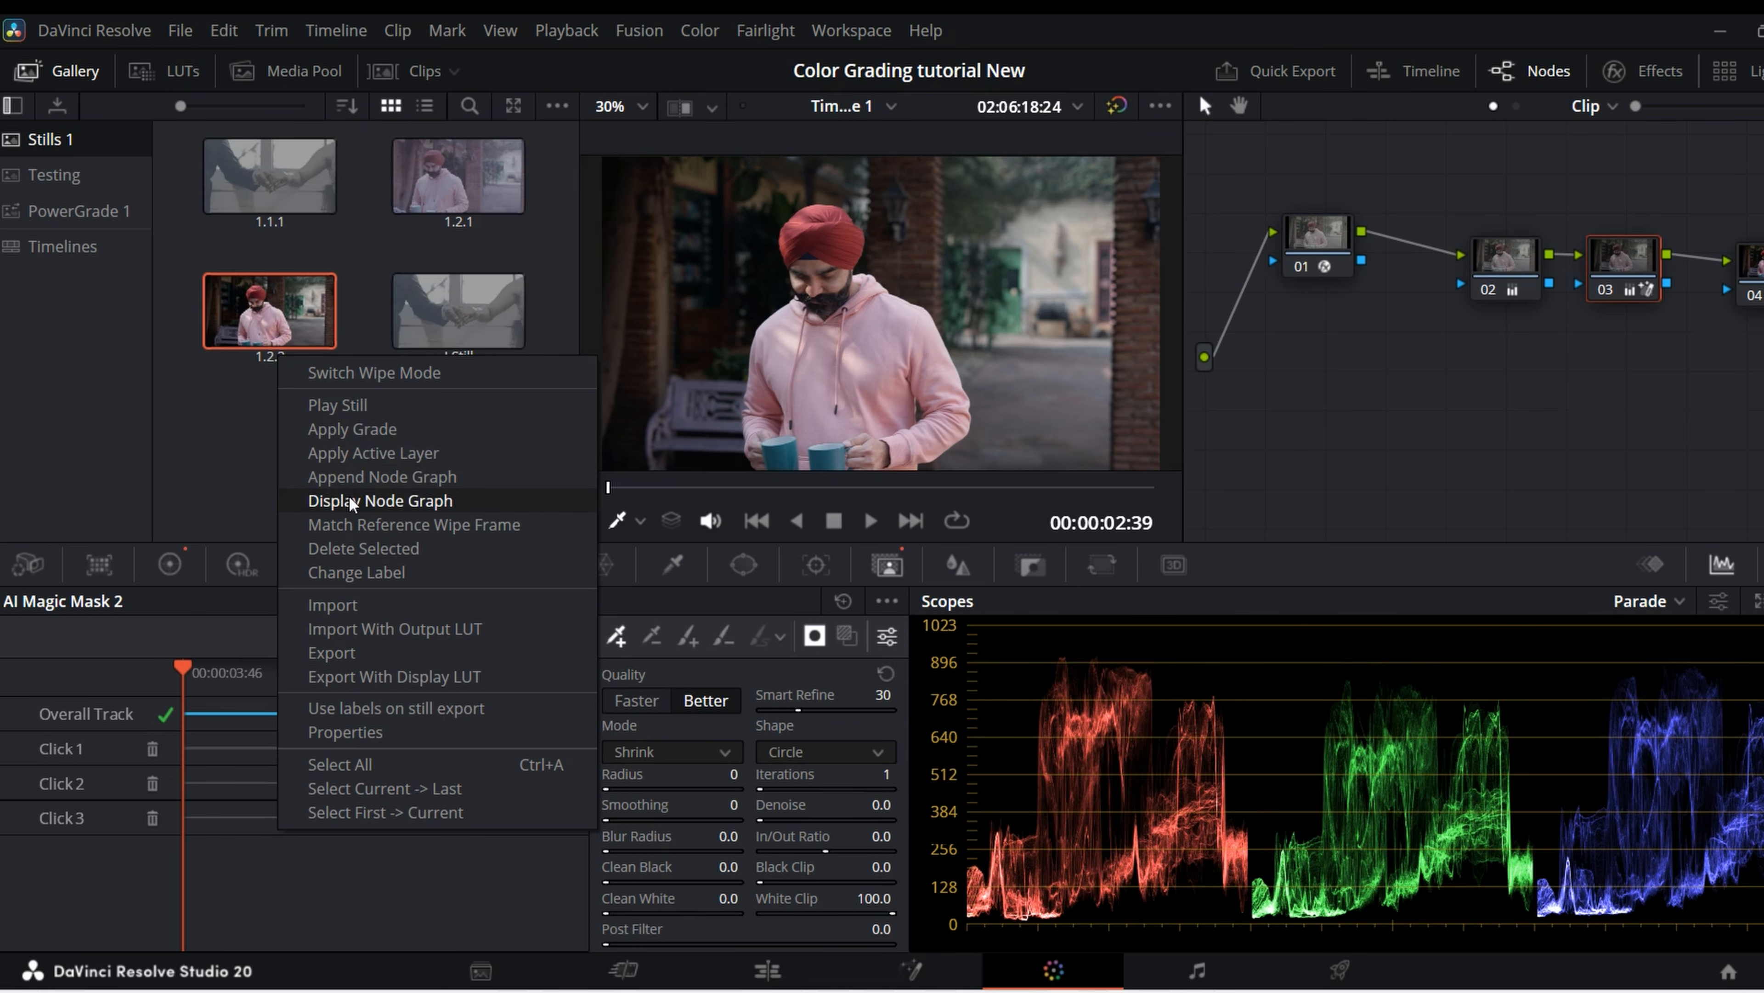
left_click(371, 574)
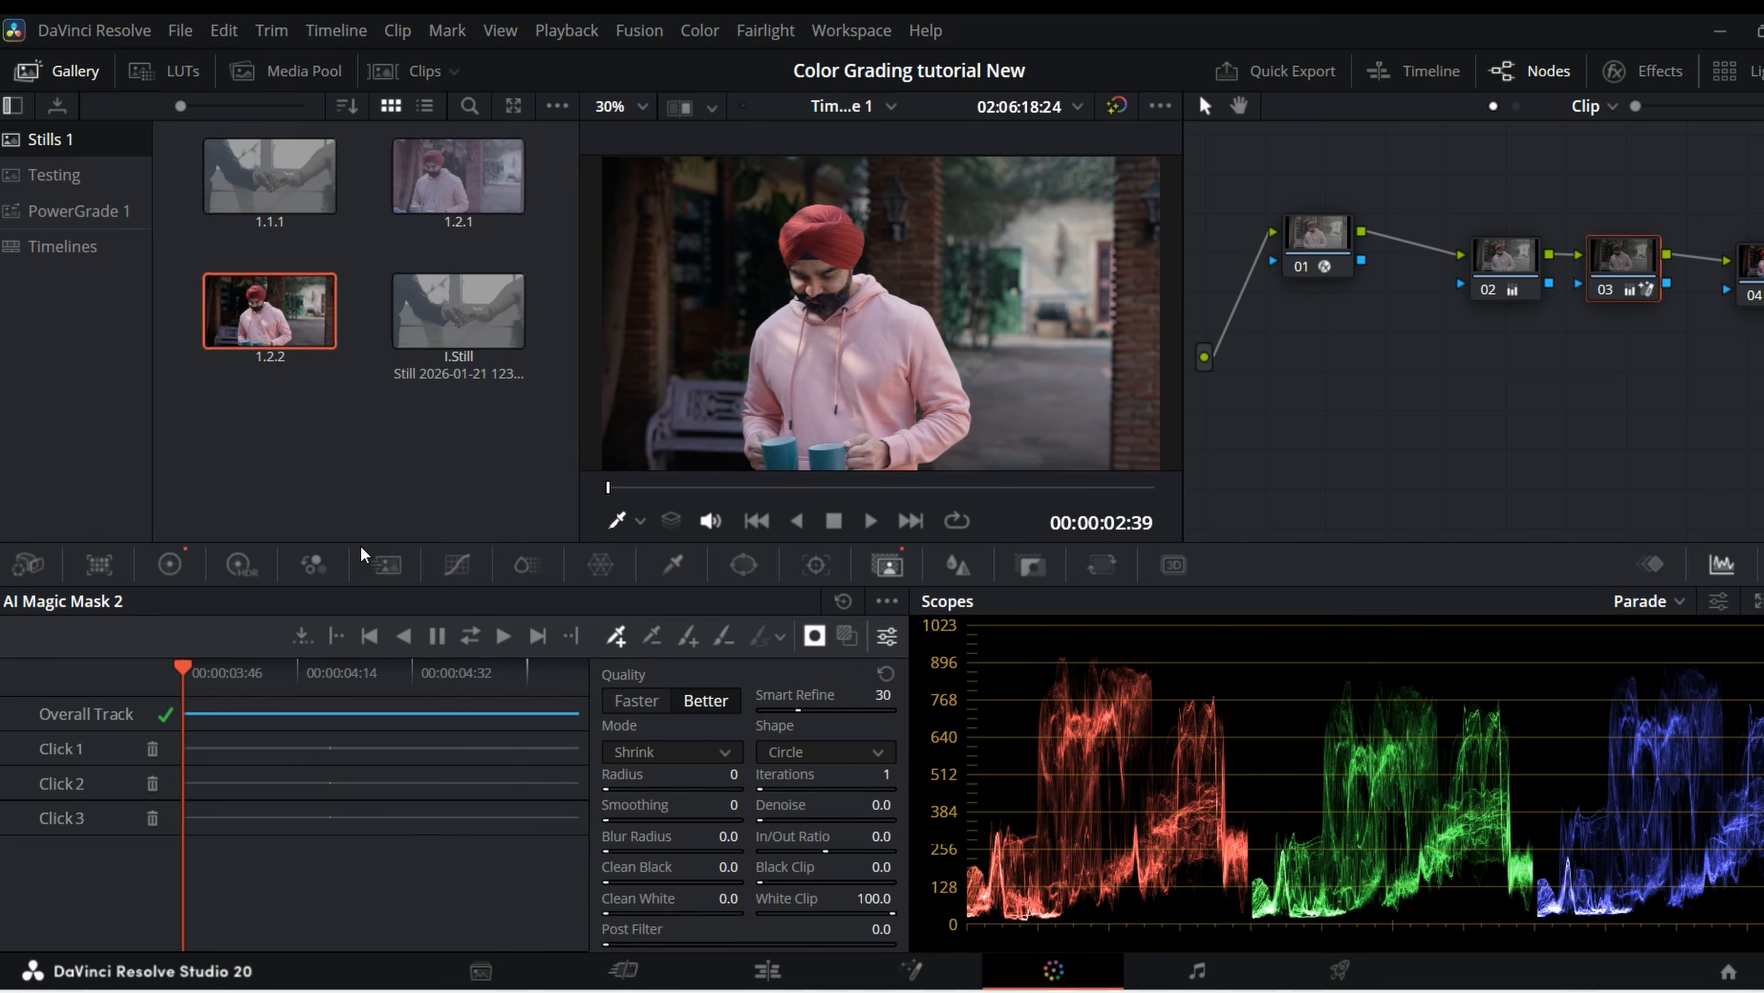
type("Neww")
key("Return")
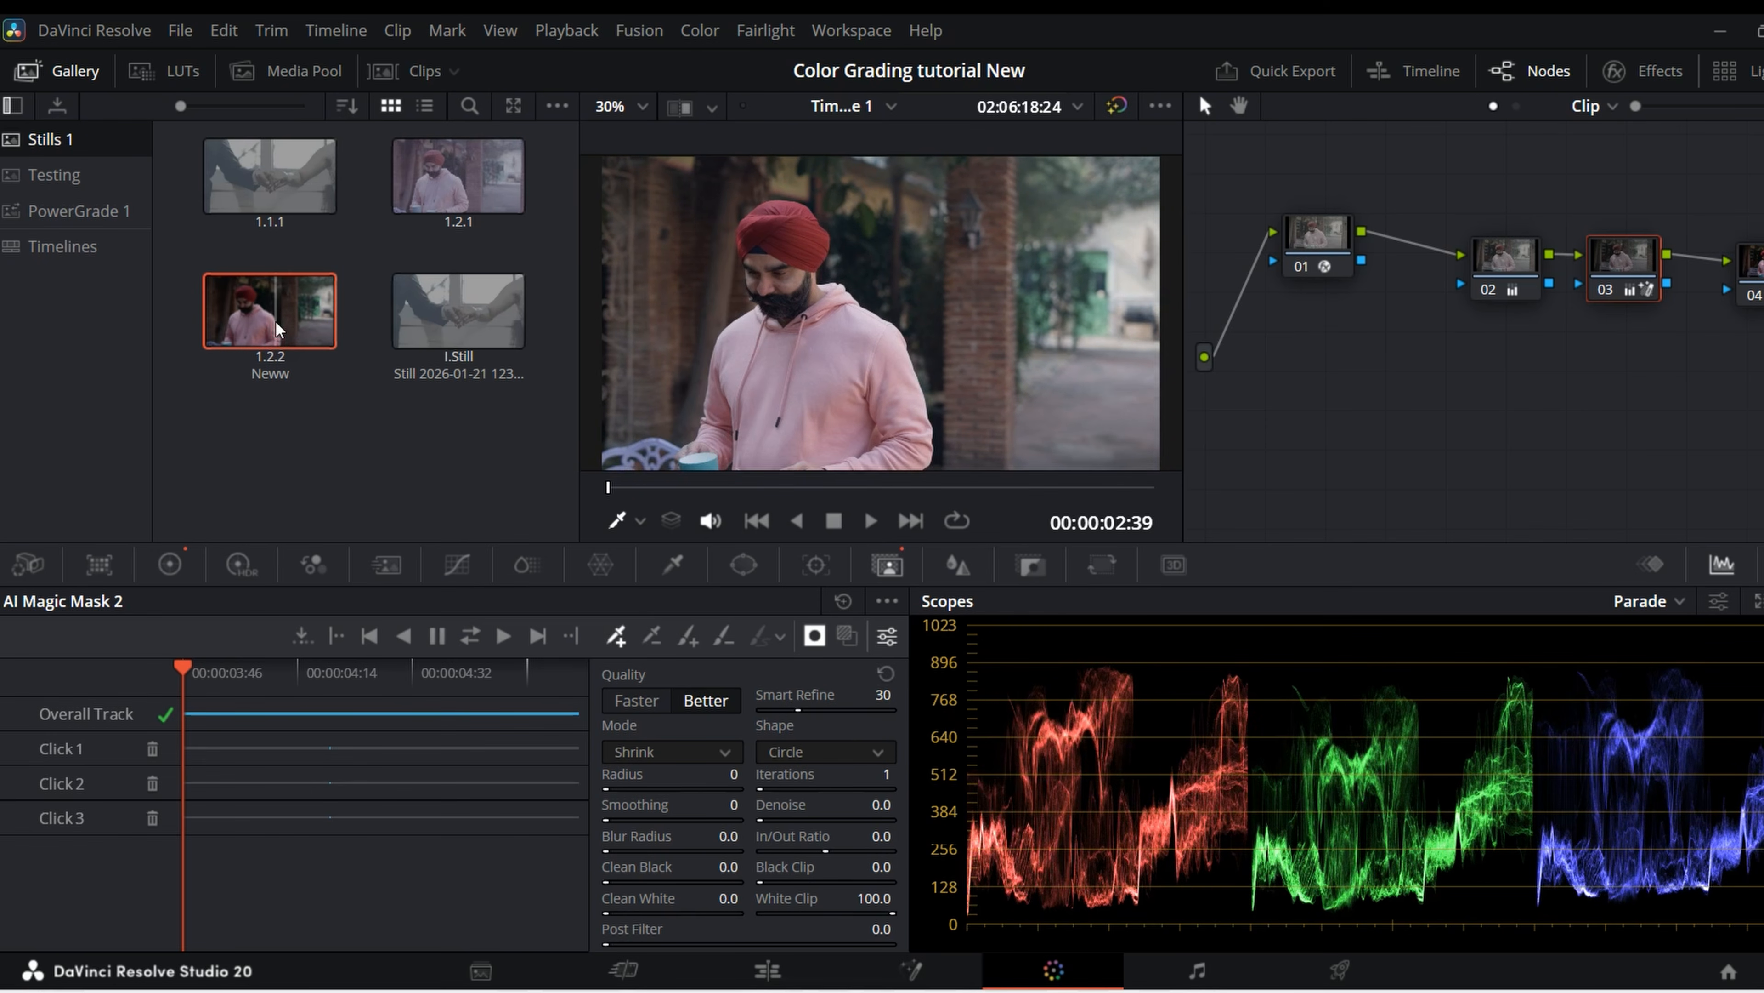
- Go to the holding-hands clip C0091.MP4 on the timeline and reset the grade on its node 01
left_click(777, 978)
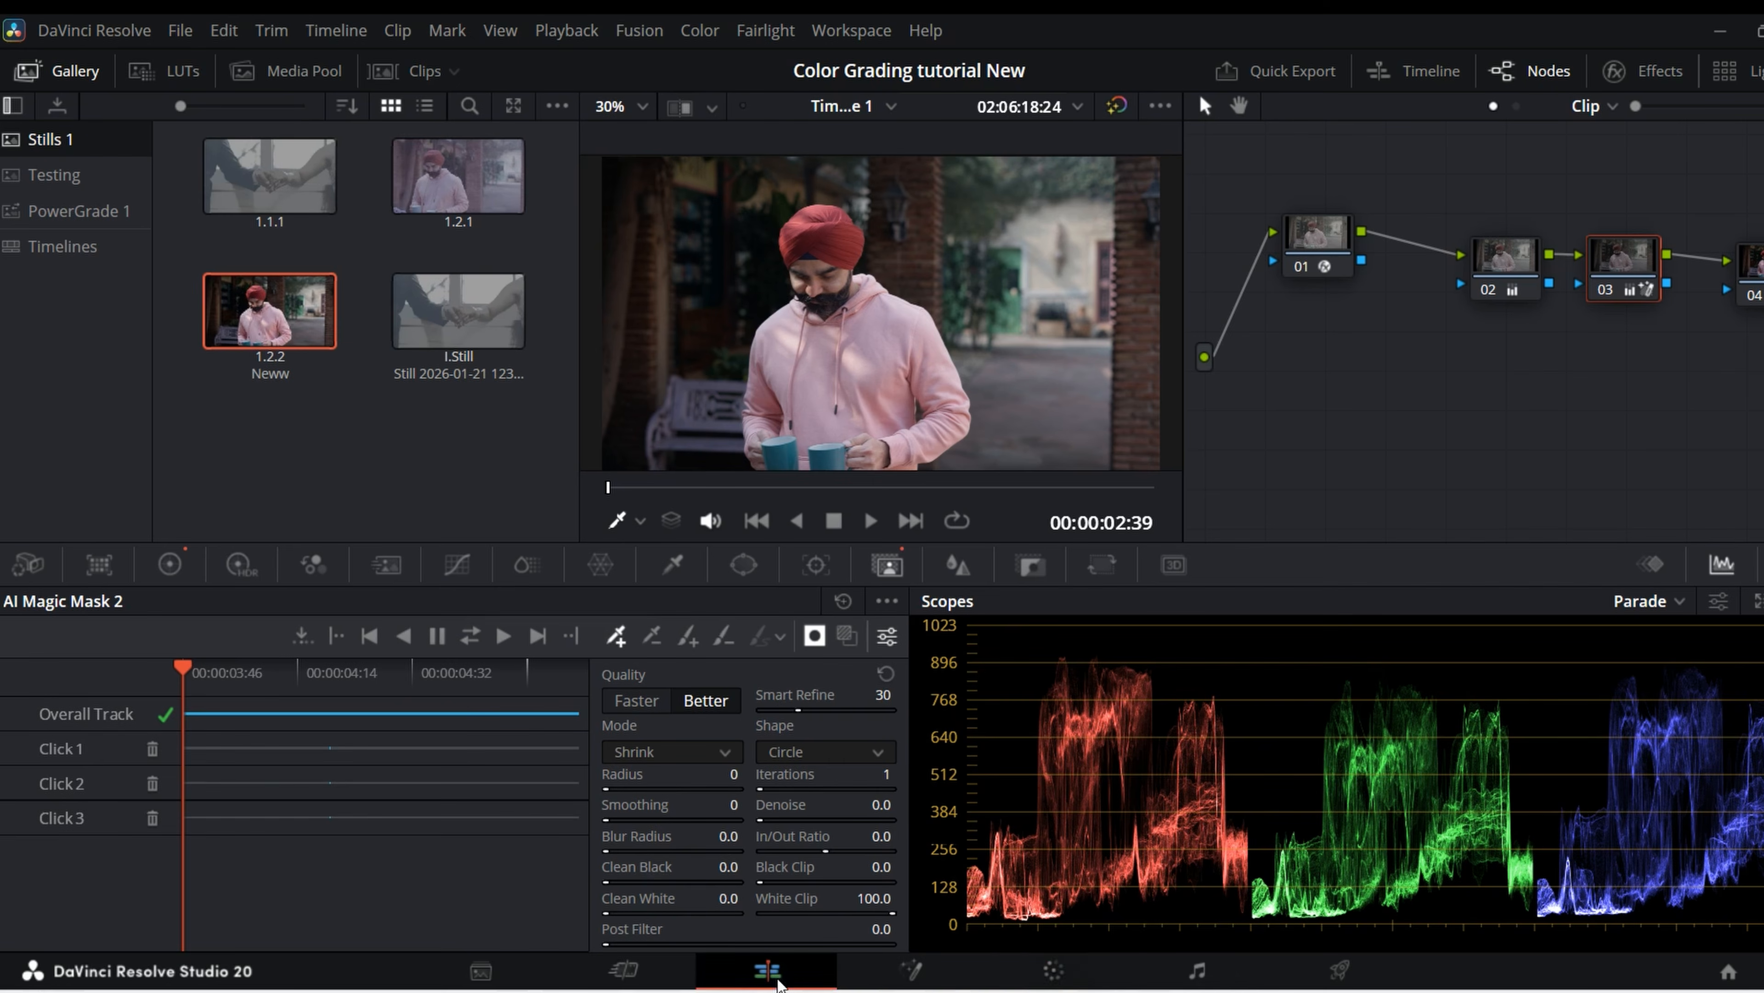
left_click(399, 549)
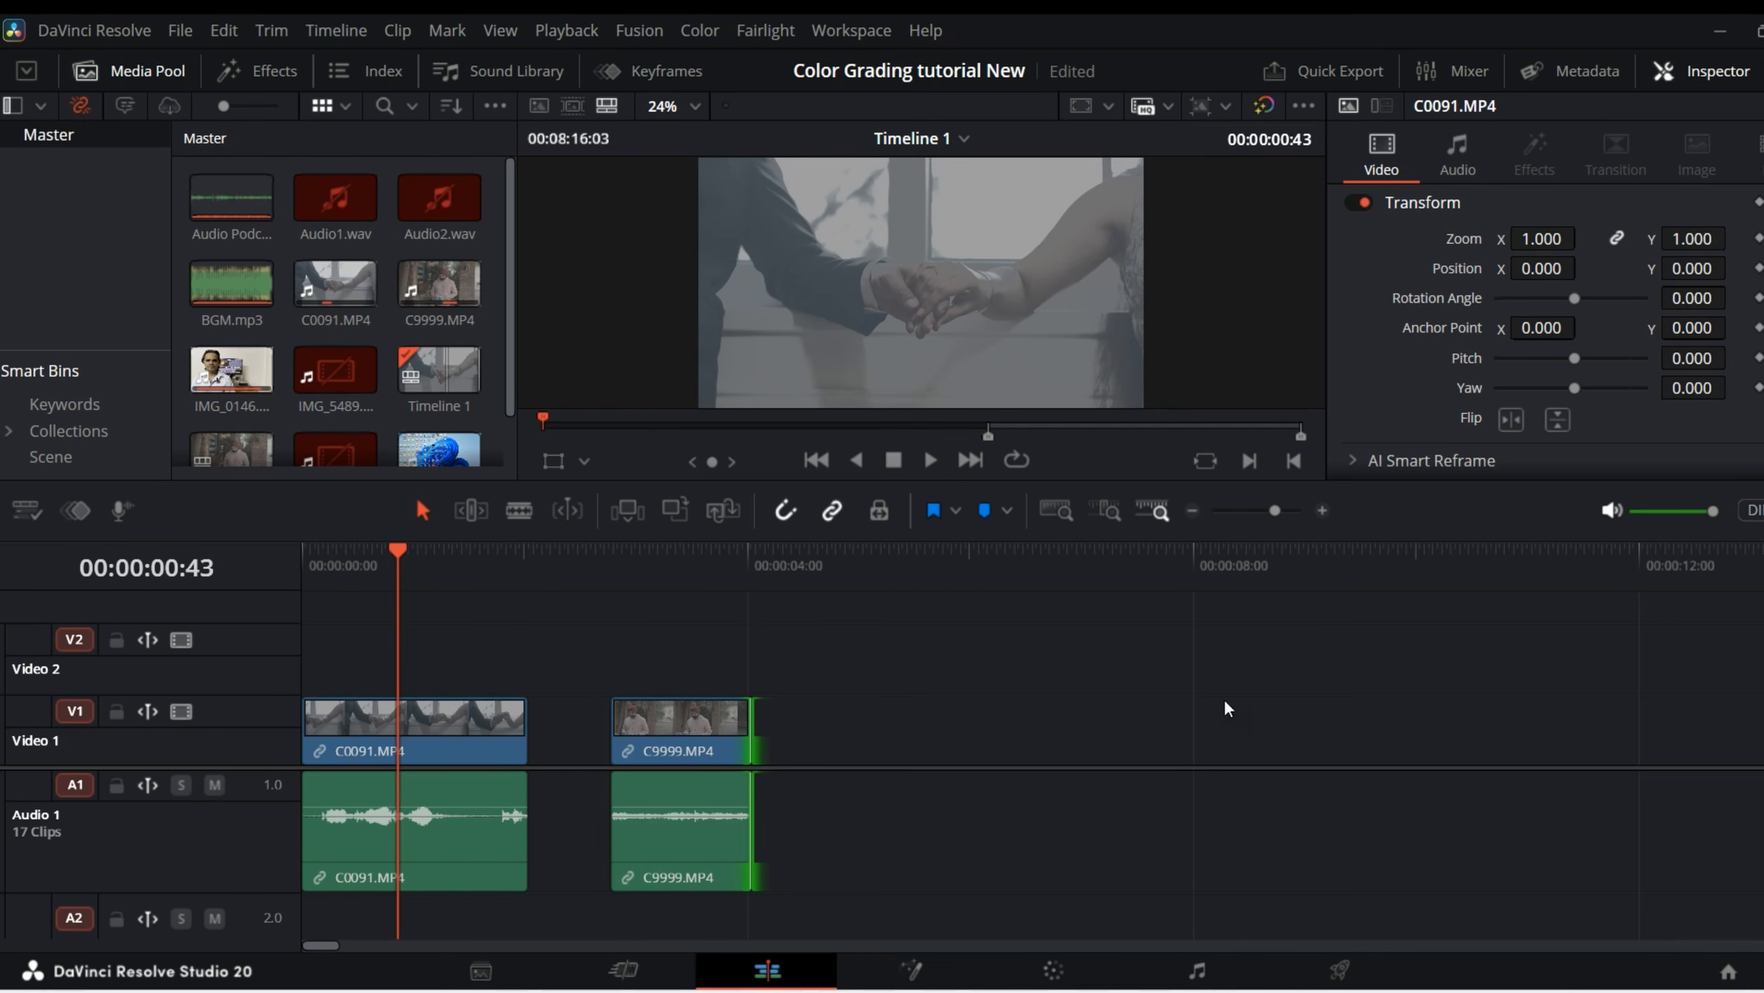
left_click(1064, 973)
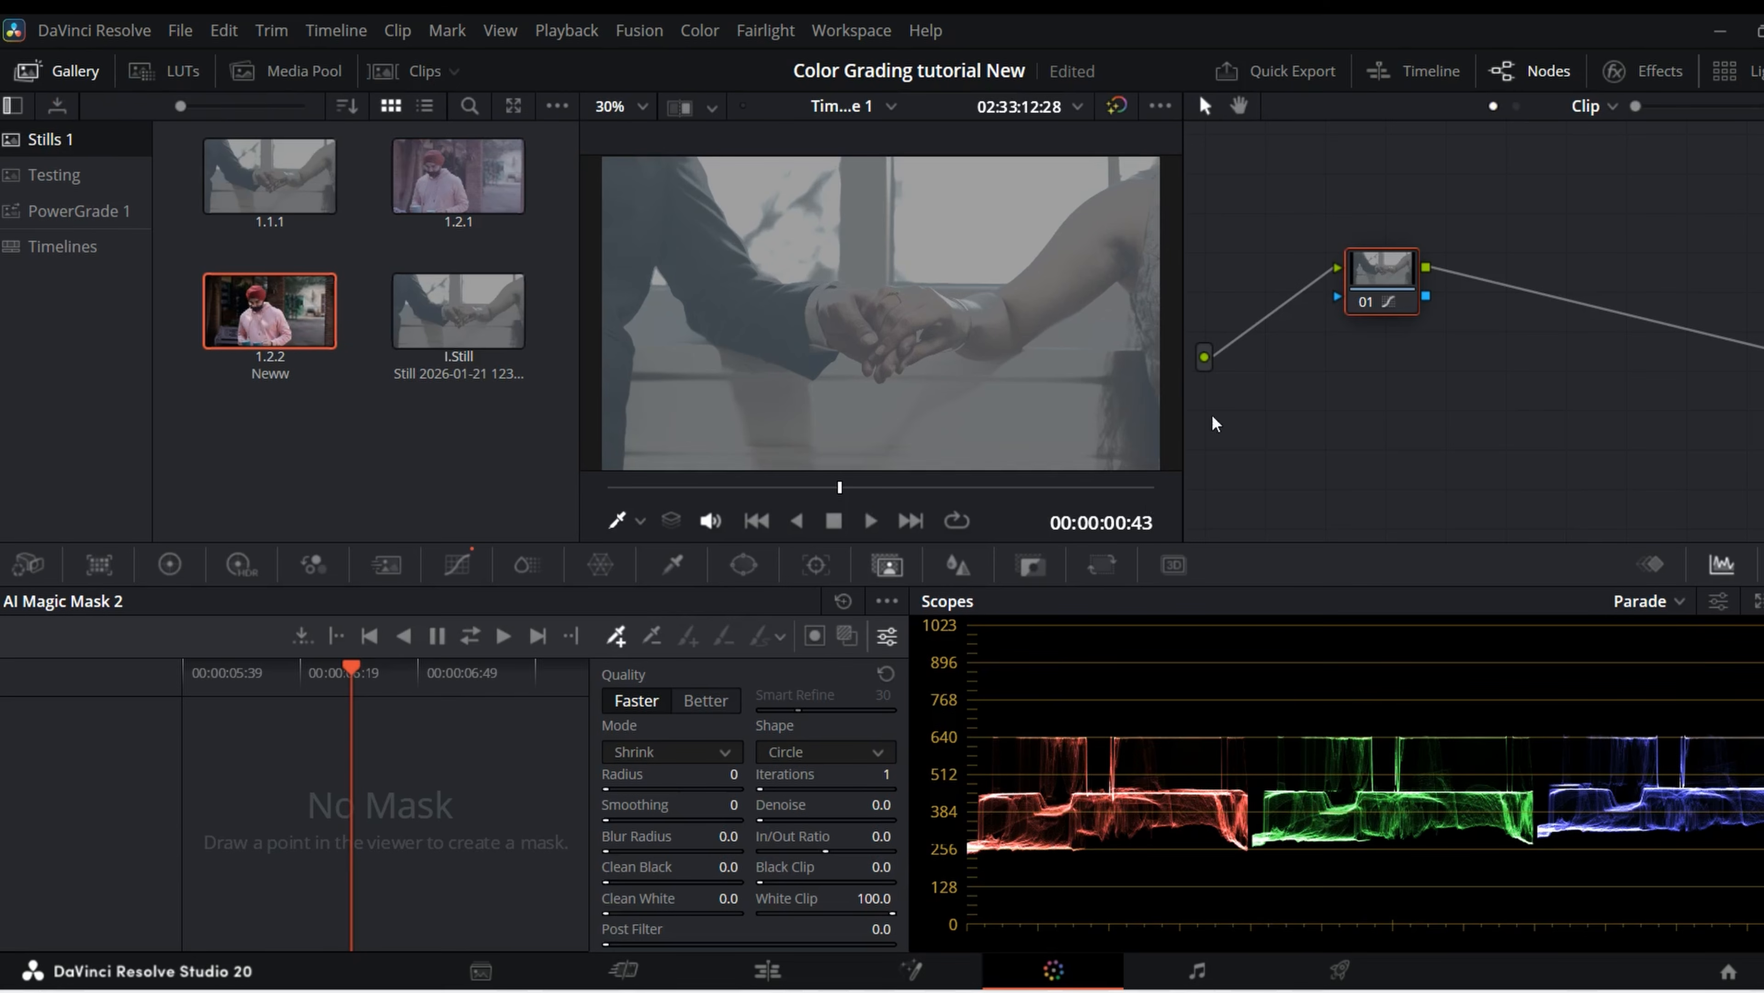
right_click(1393, 282)
left_click(1410, 304)
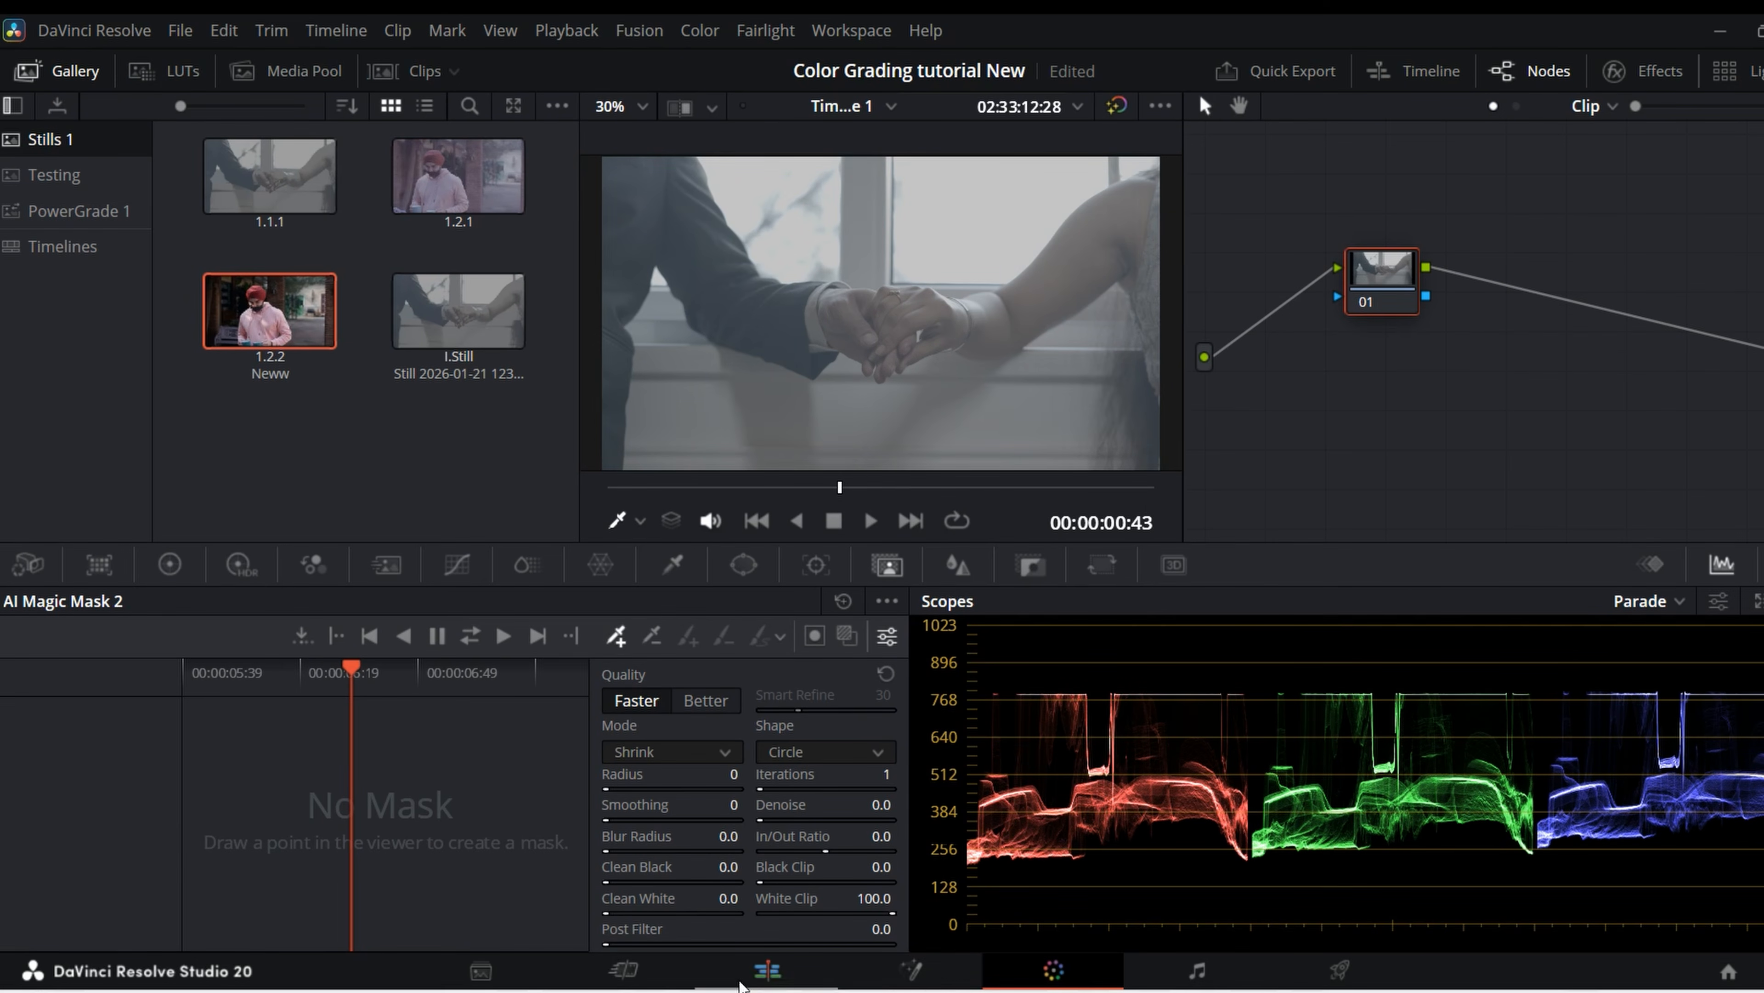
left_click(767, 971)
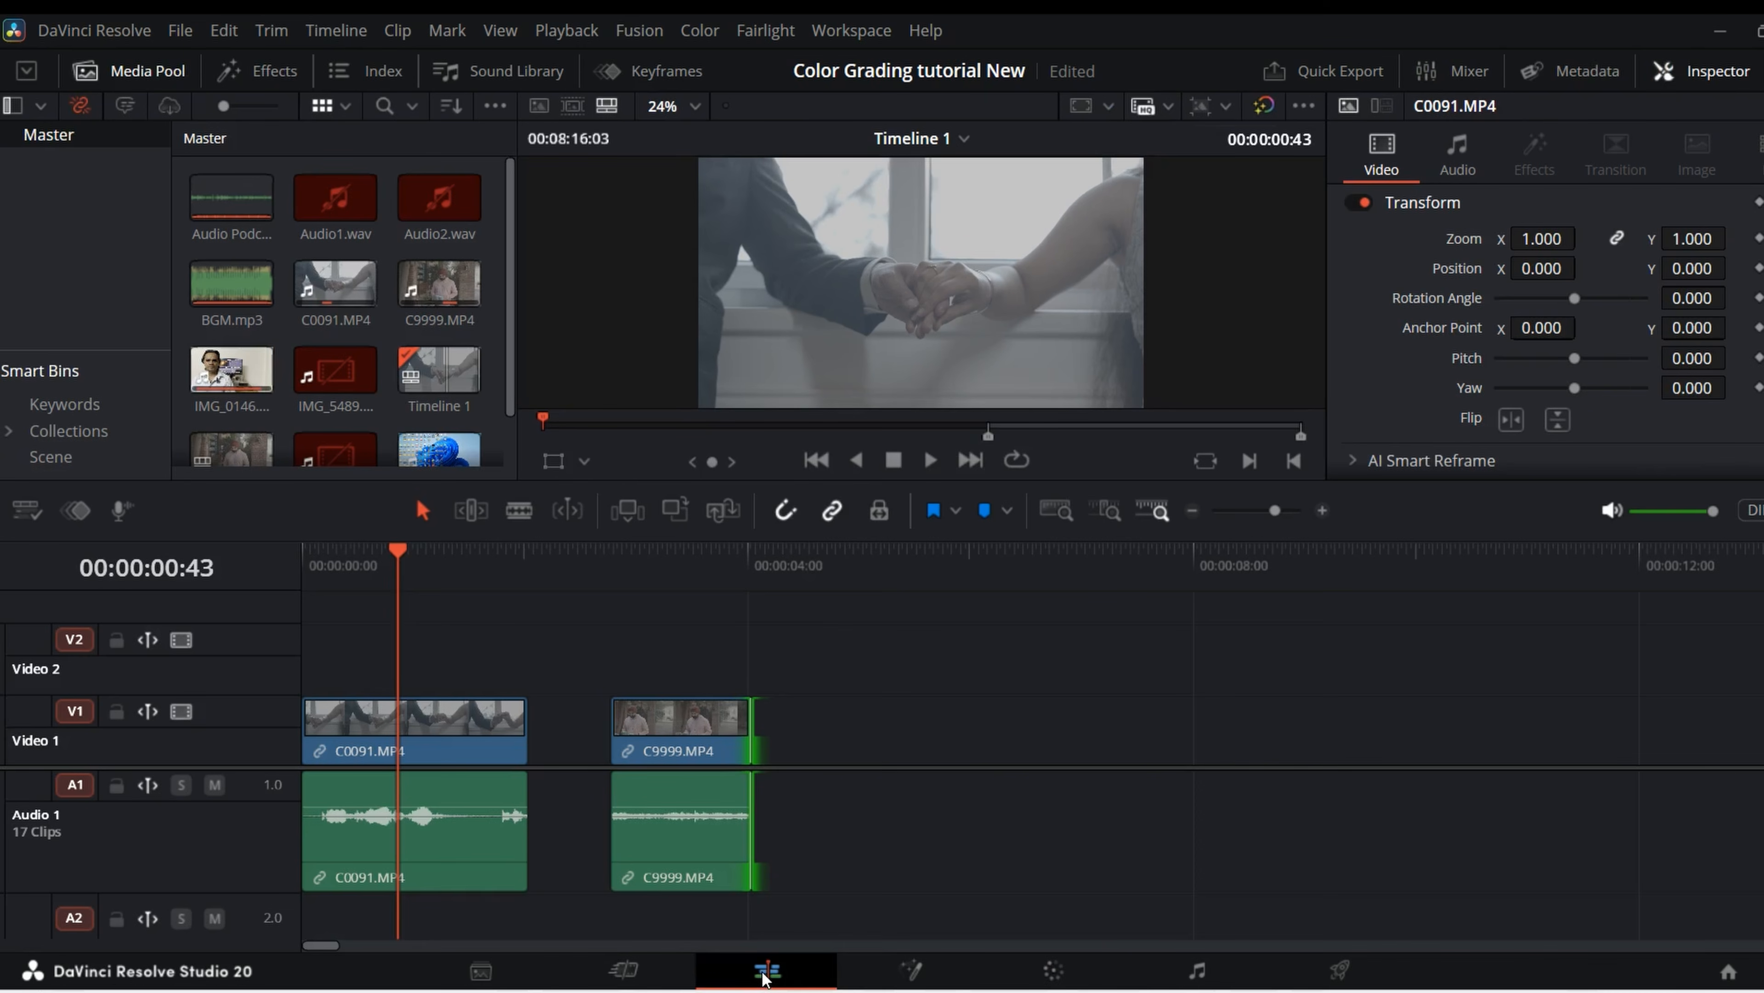
left_click(1054, 973)
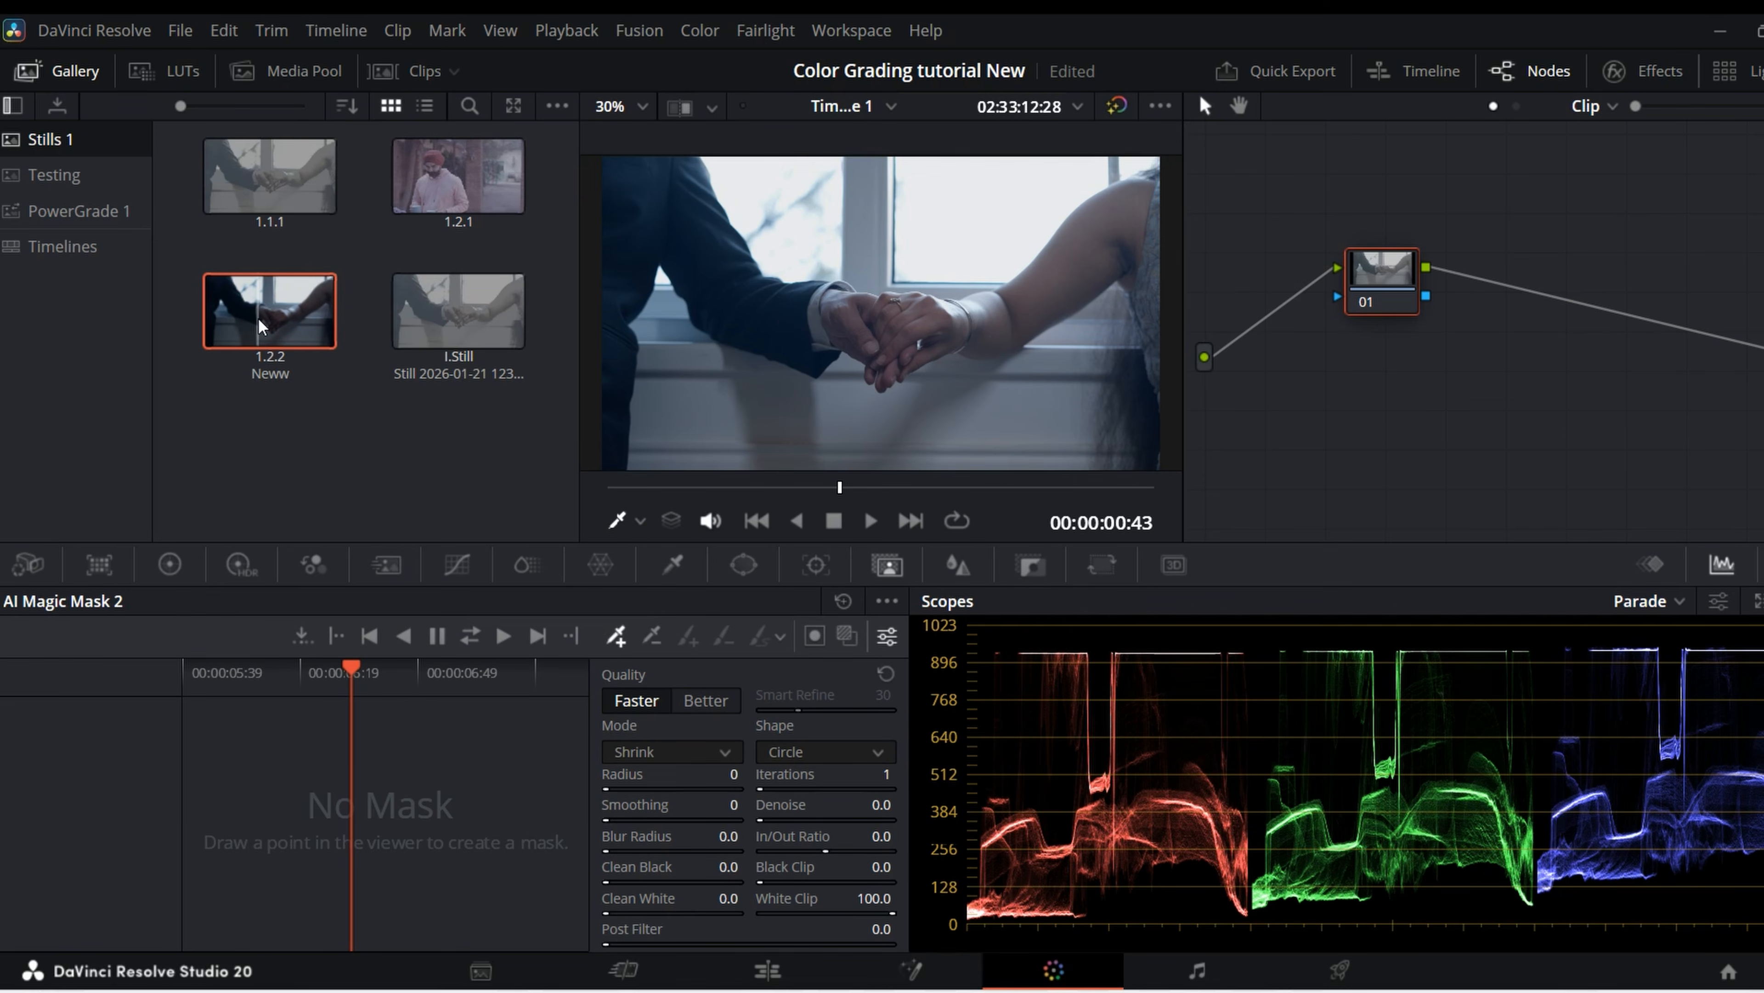
- Apply the Neww still's grade to the holding-hands clip and check the image in full screen
left_click_drag(257, 318, 895, 327)
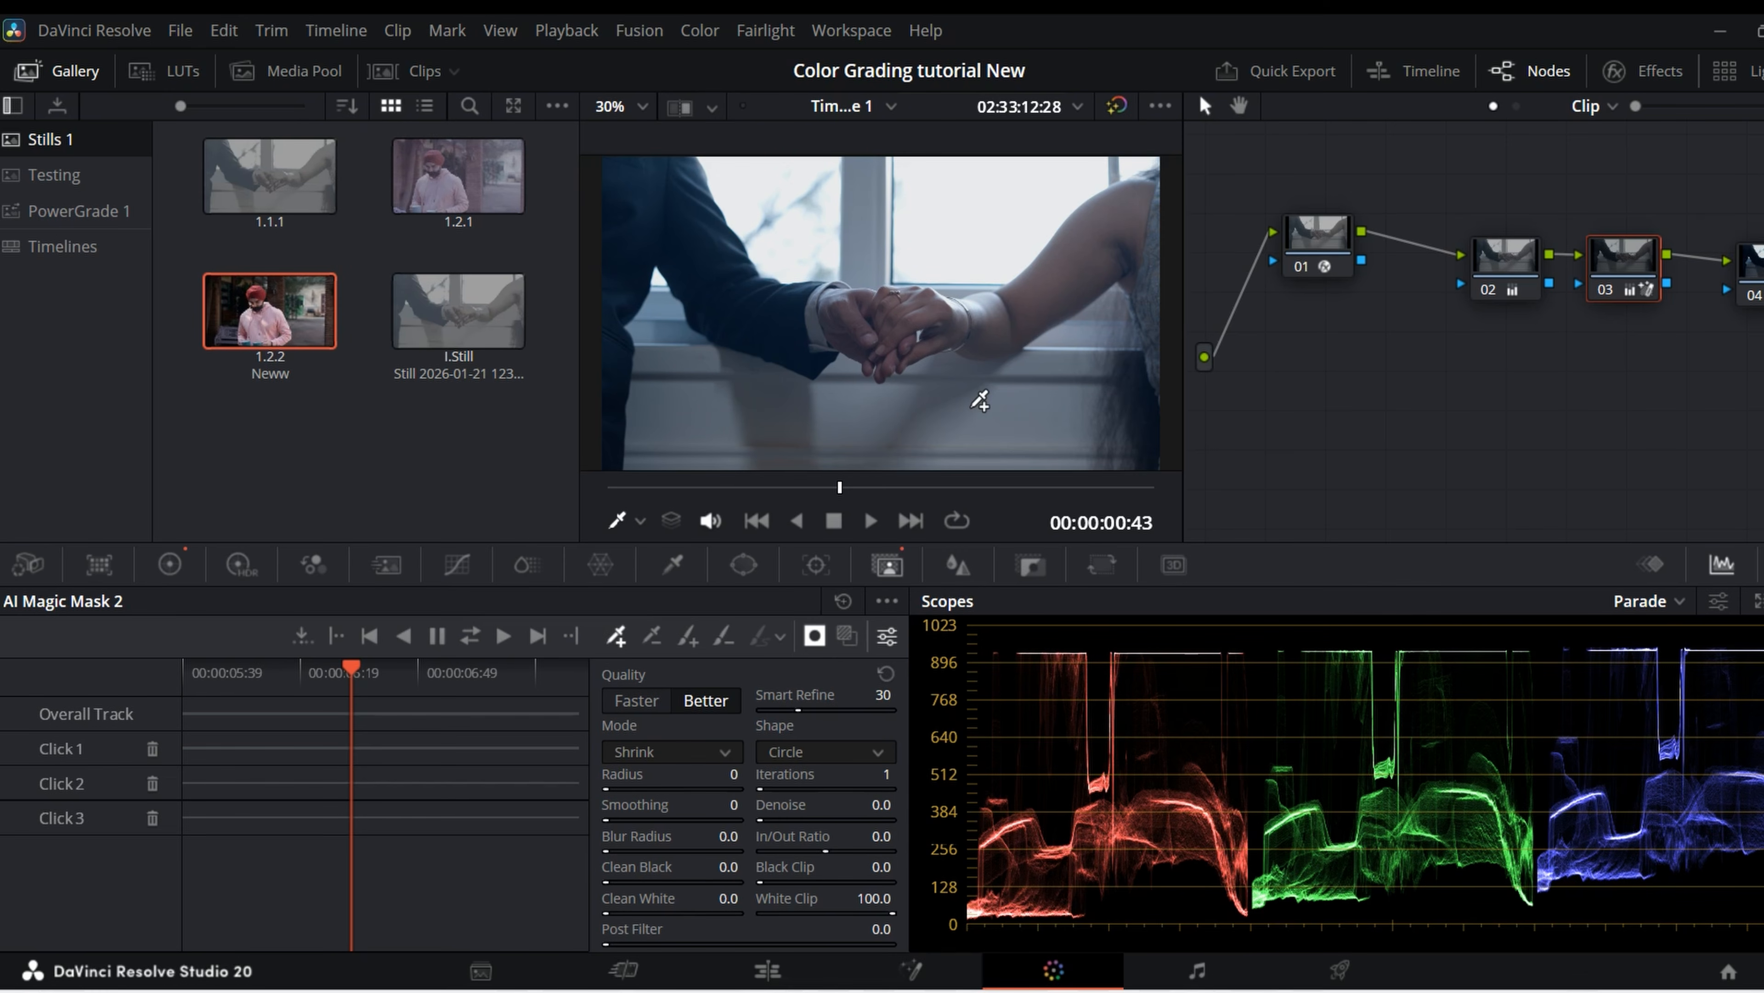
key("ctrl+f")
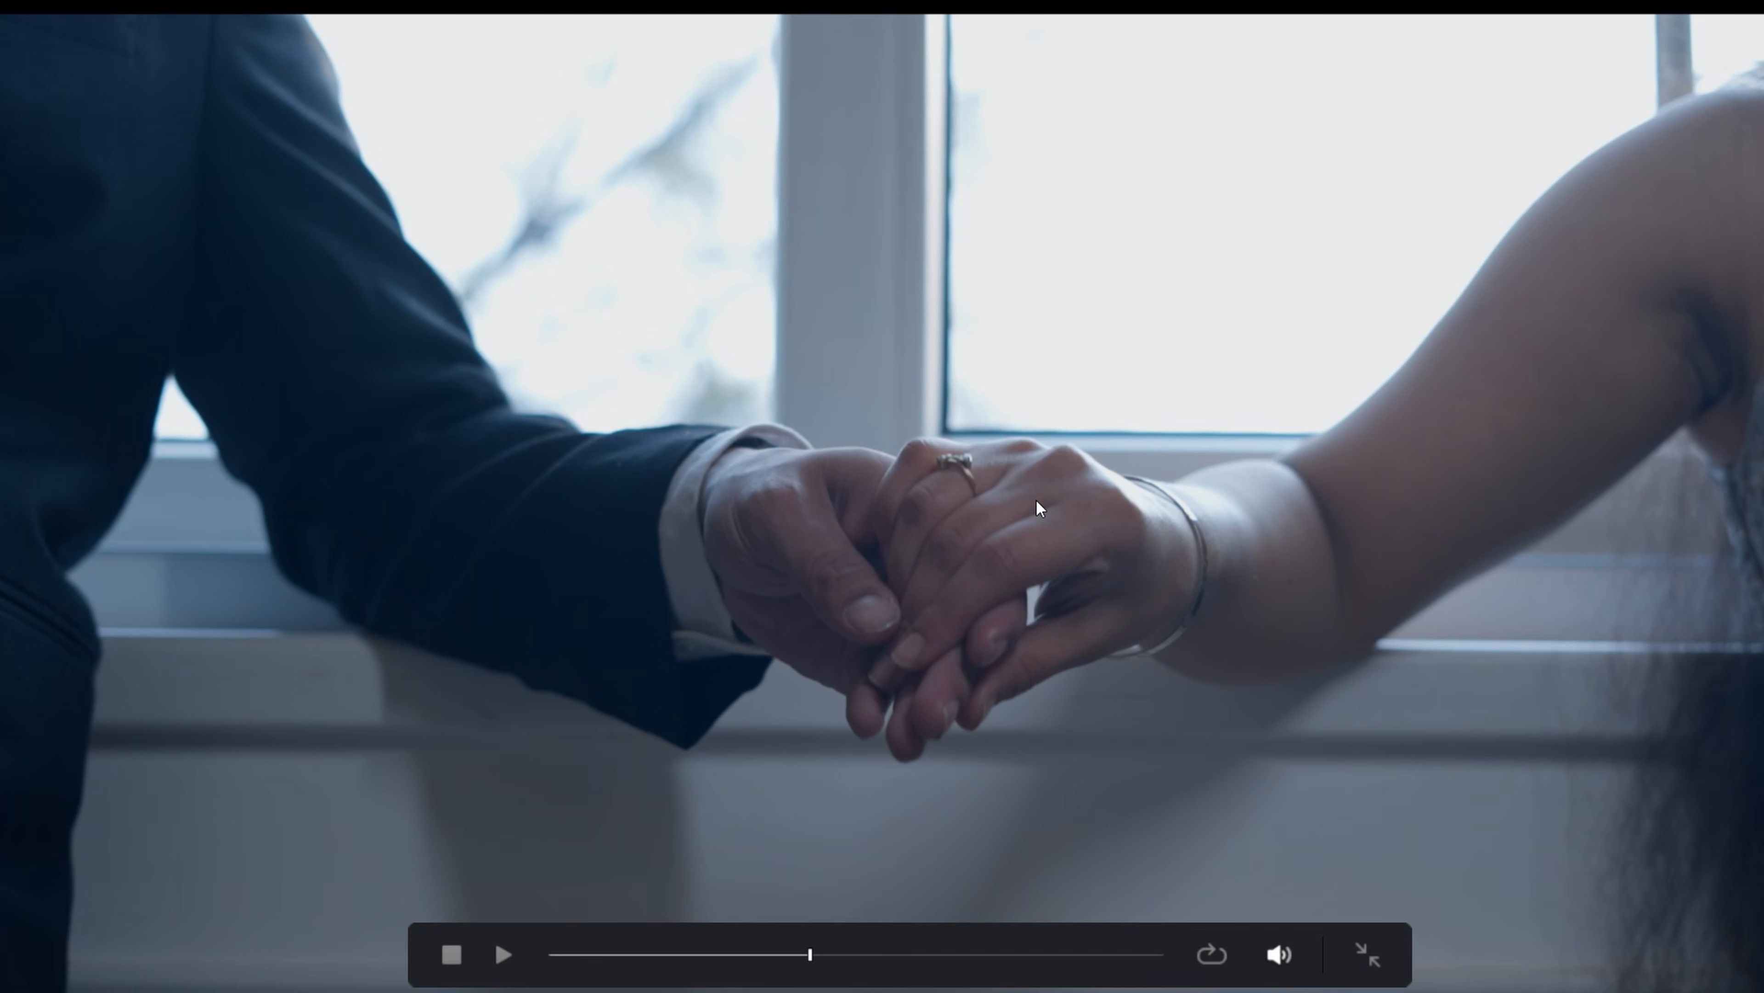
key("ctrl+f")
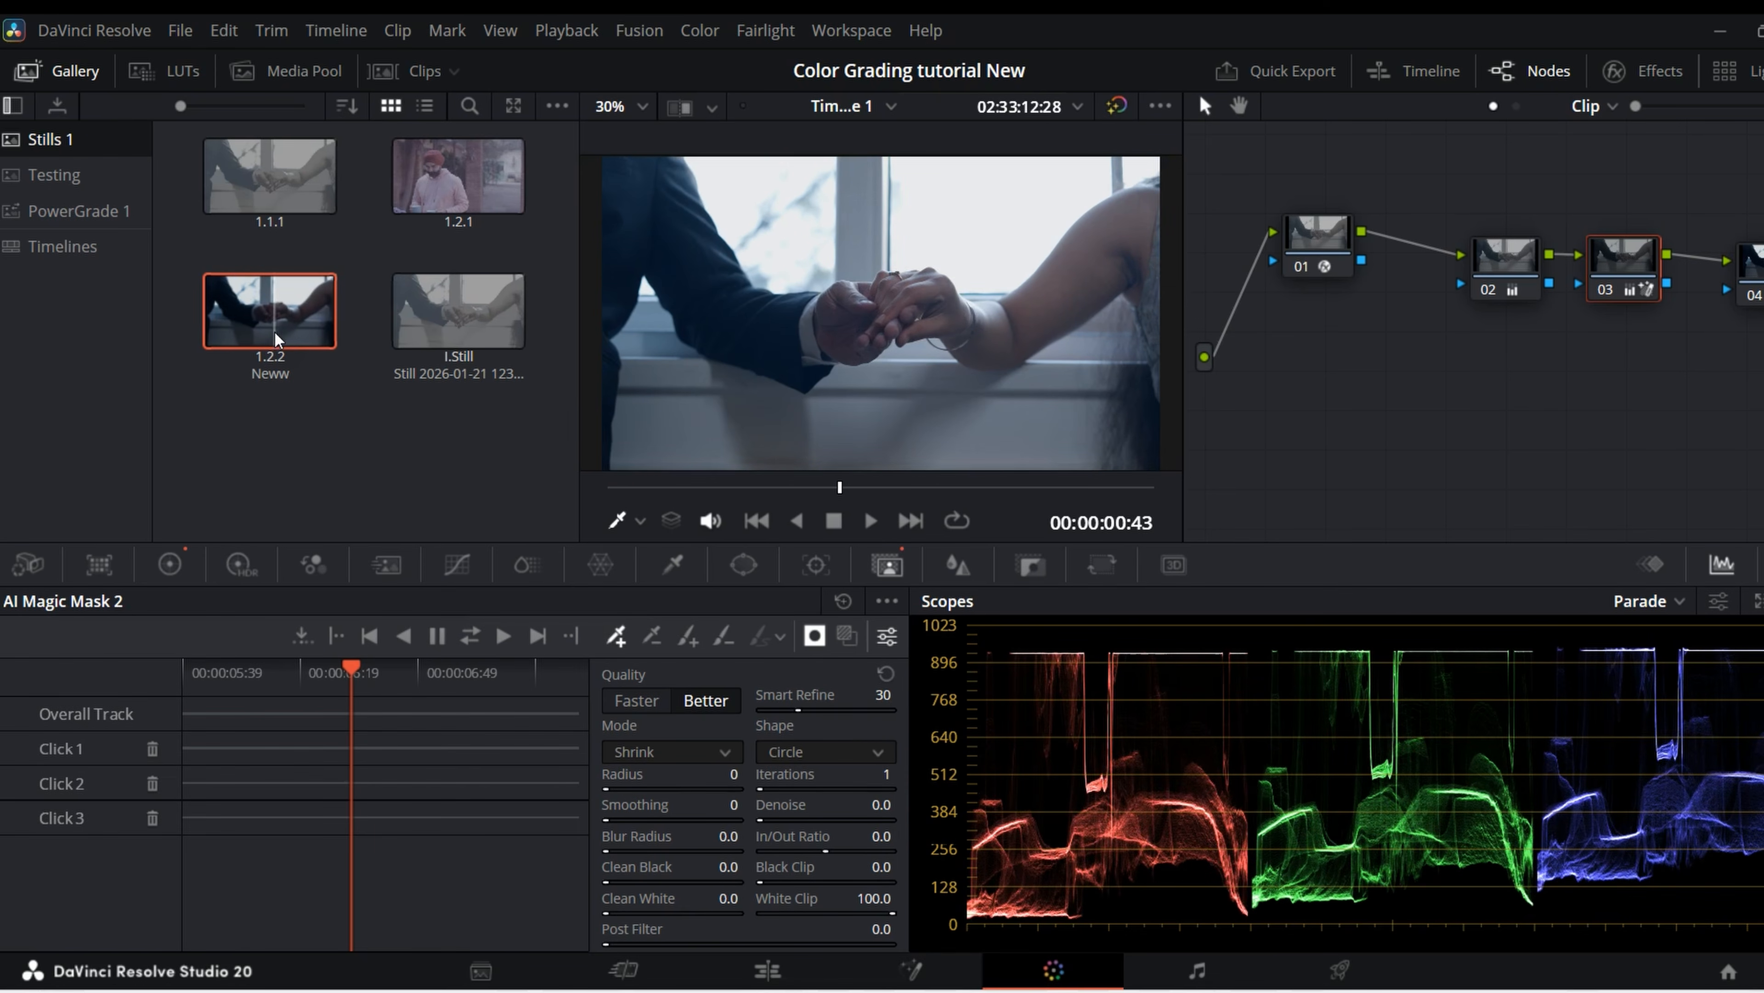
- Move the Neww still from the Stills 1 album to the PowerGrade 1 album and check both albums
left_click_drag(274, 323, 91, 208)
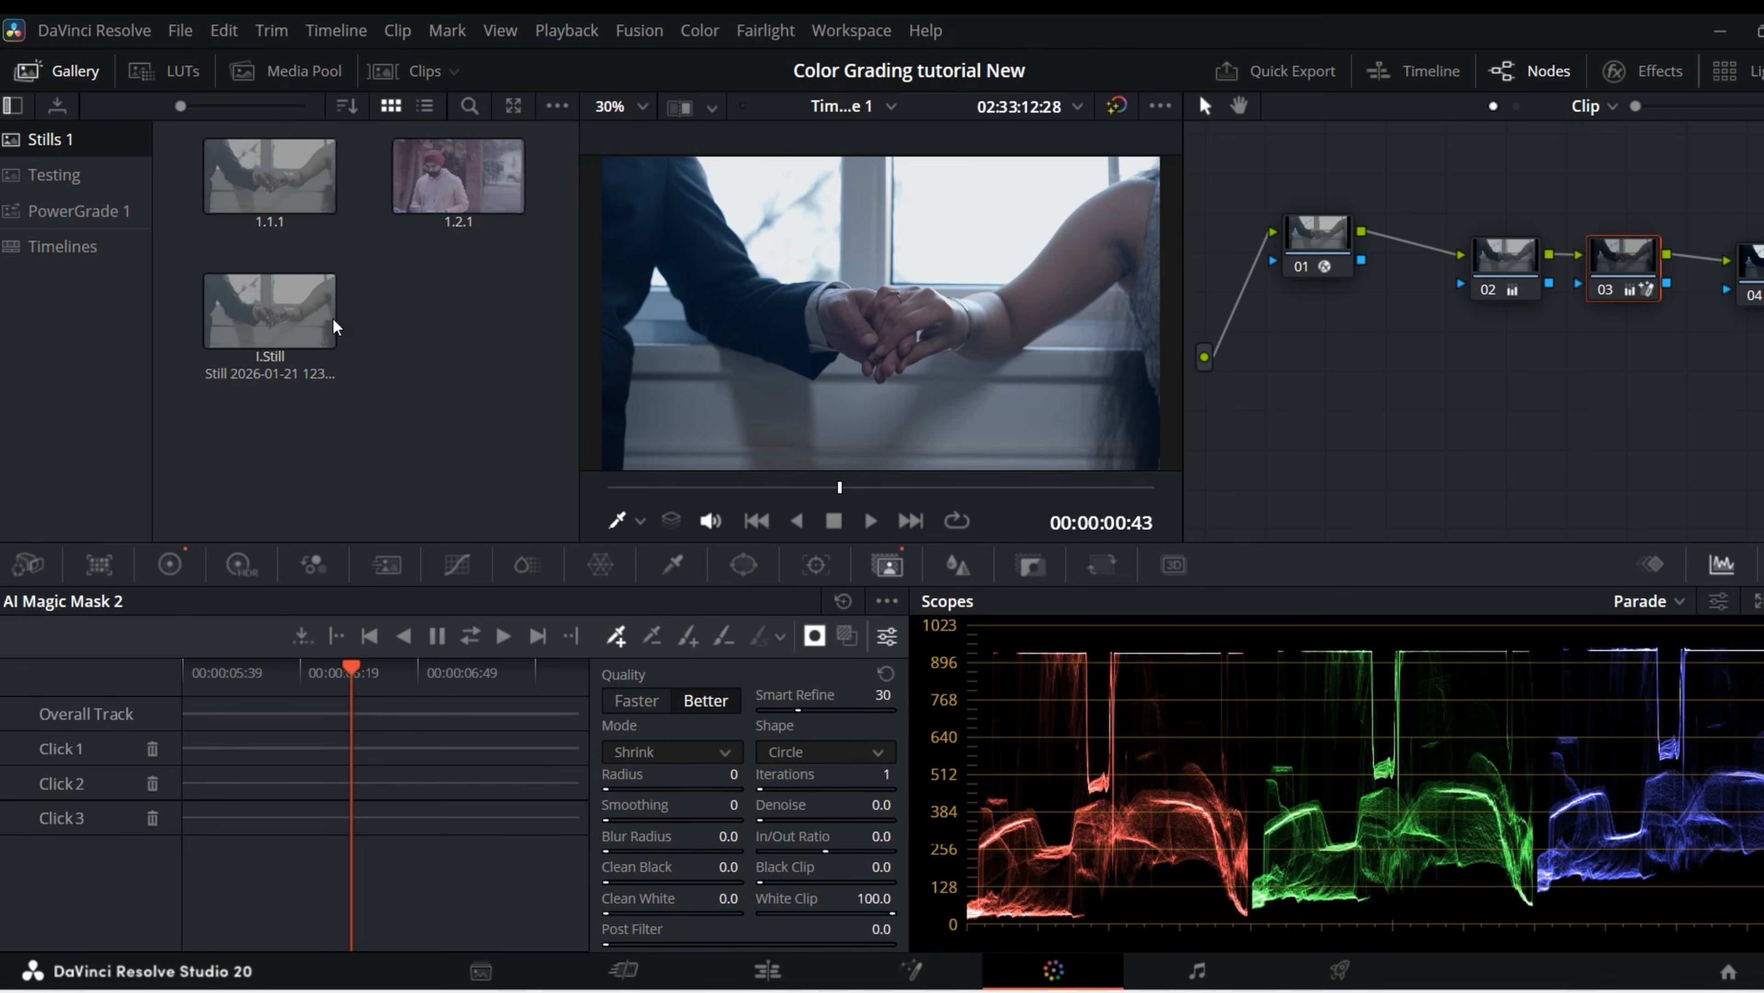
left_click(39, 204)
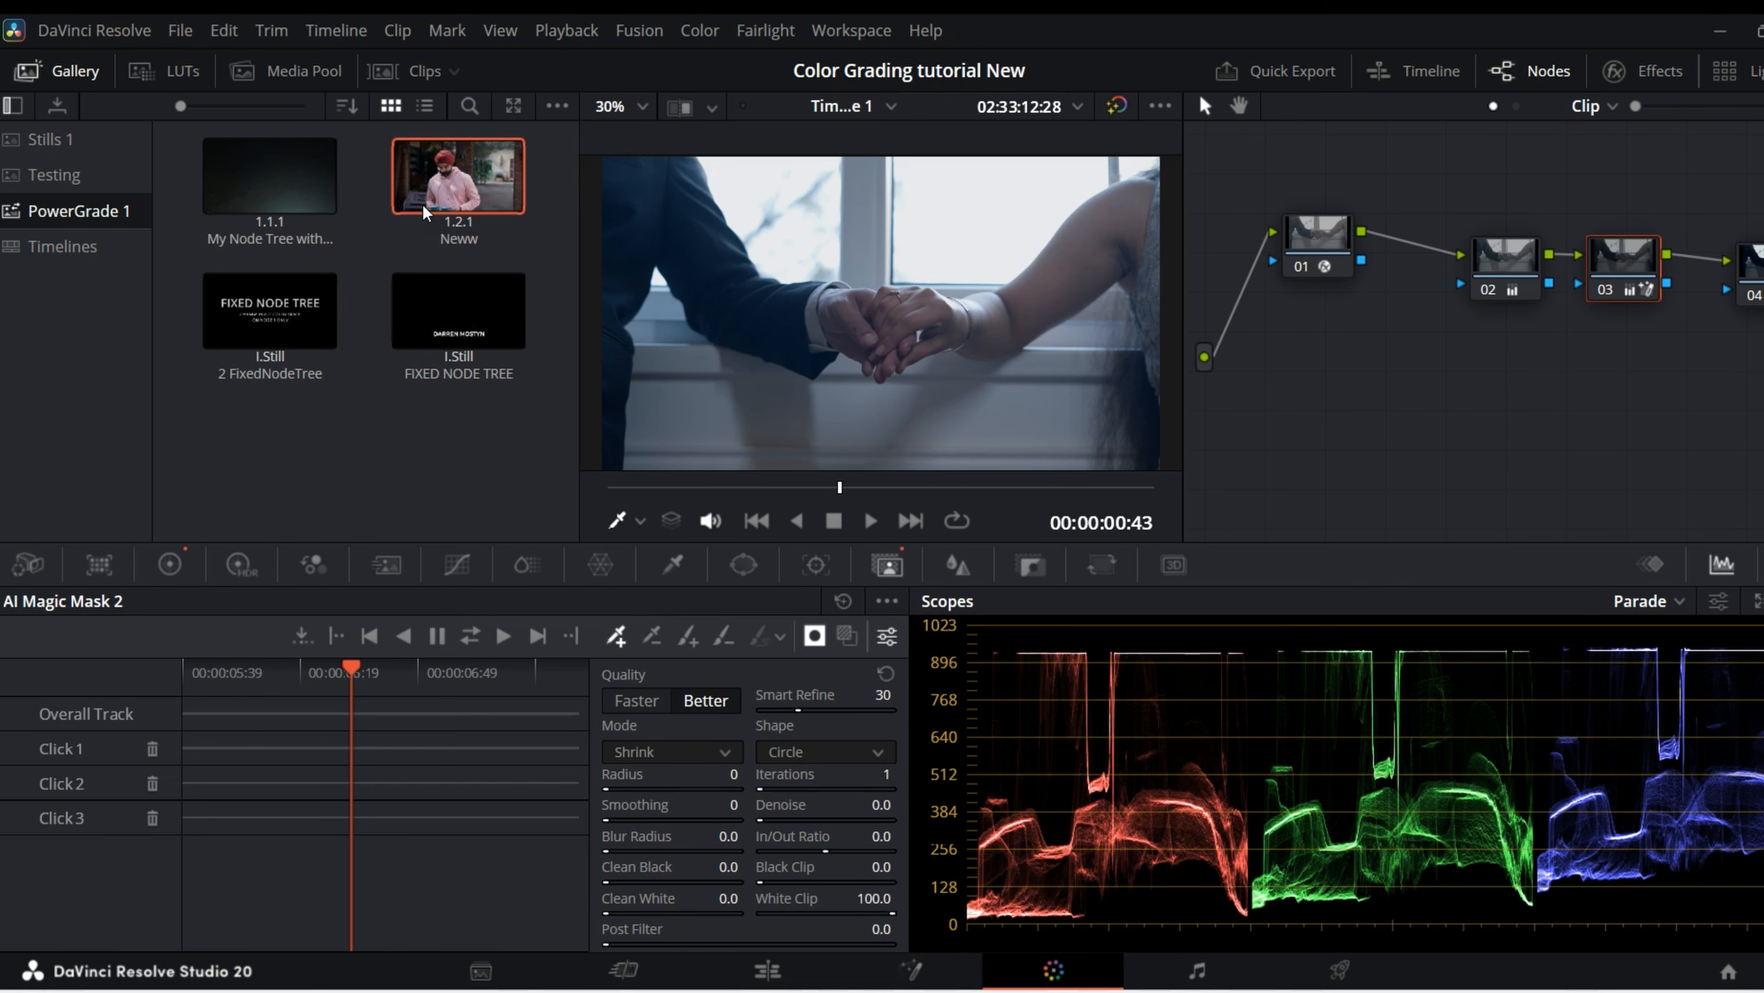
left_click(43, 142)
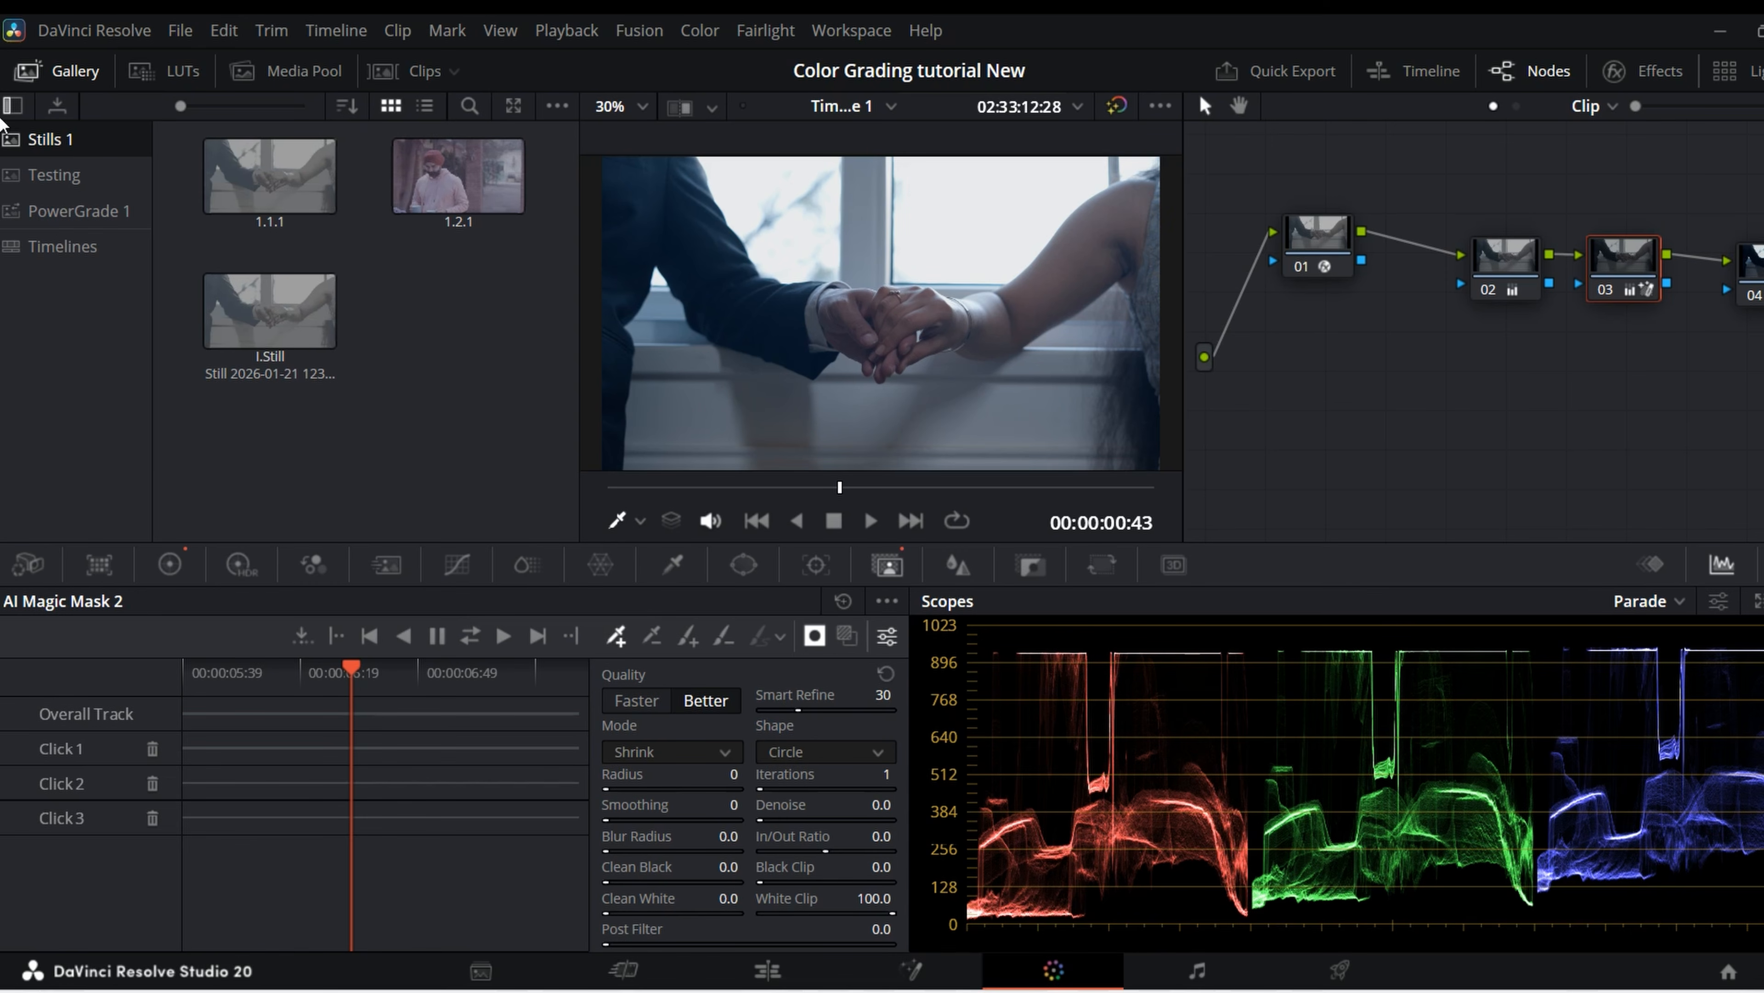
- Open the recent project Layer Color Grading copy and delete all the nodes of its holding-hands clip
left_click(180, 32)
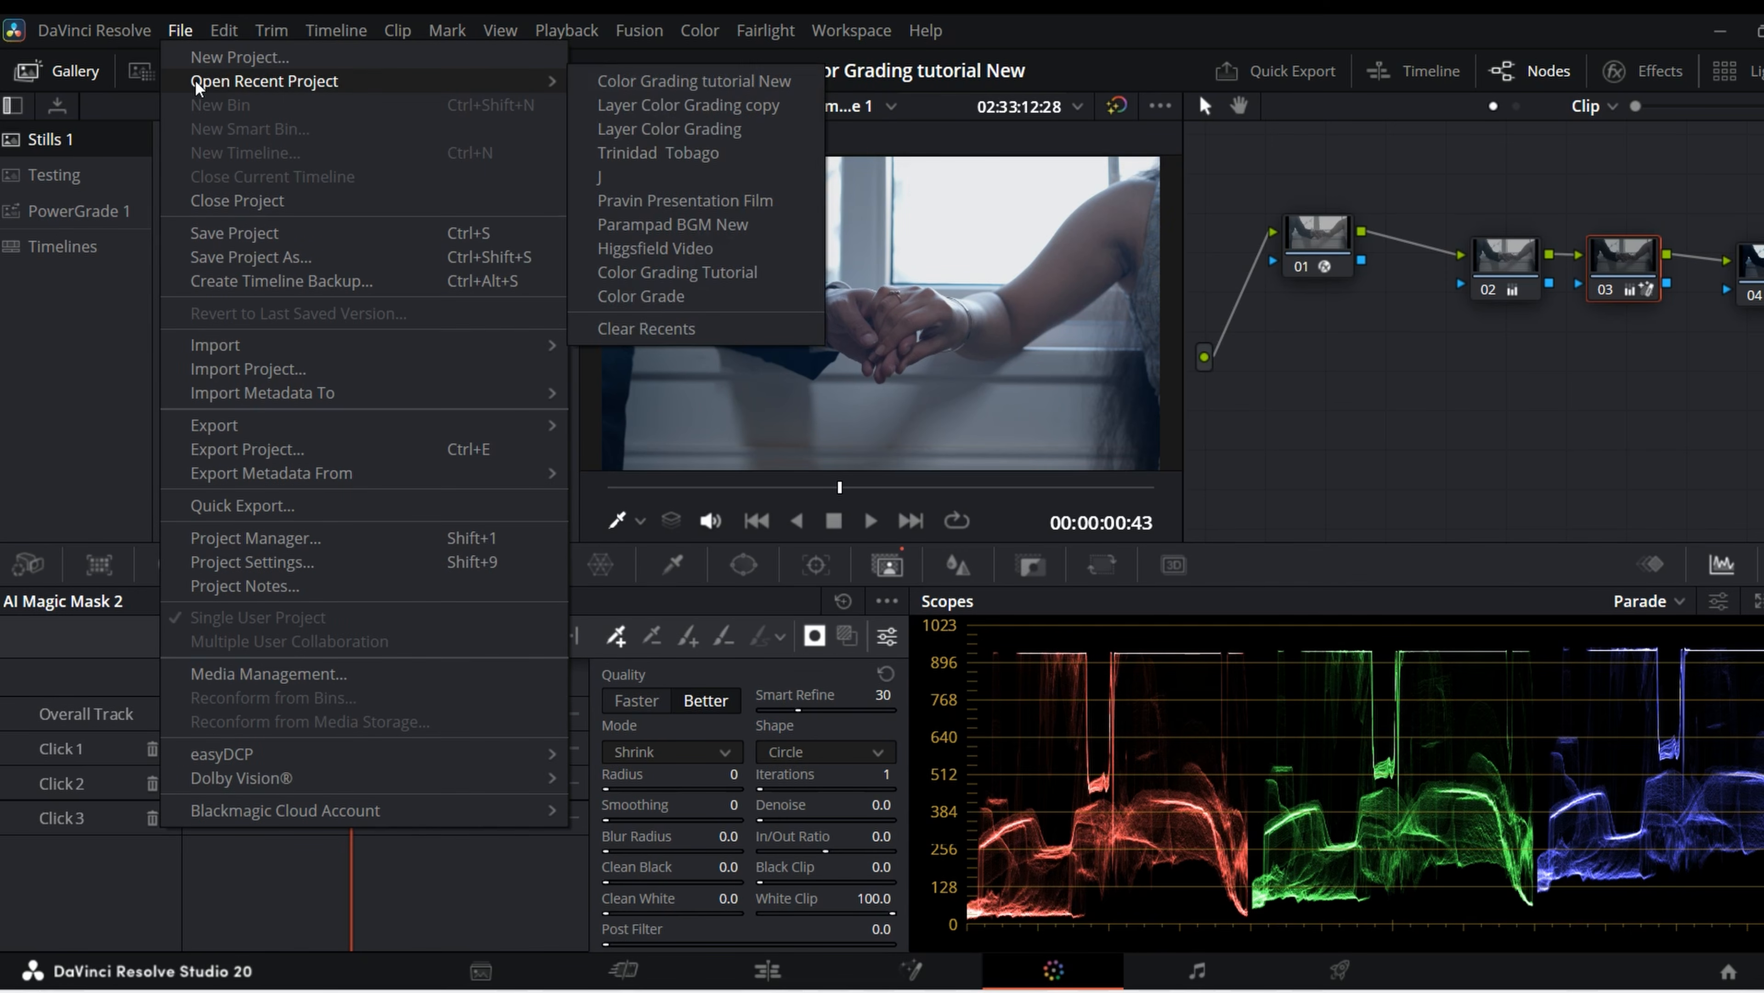
left_click(664, 108)
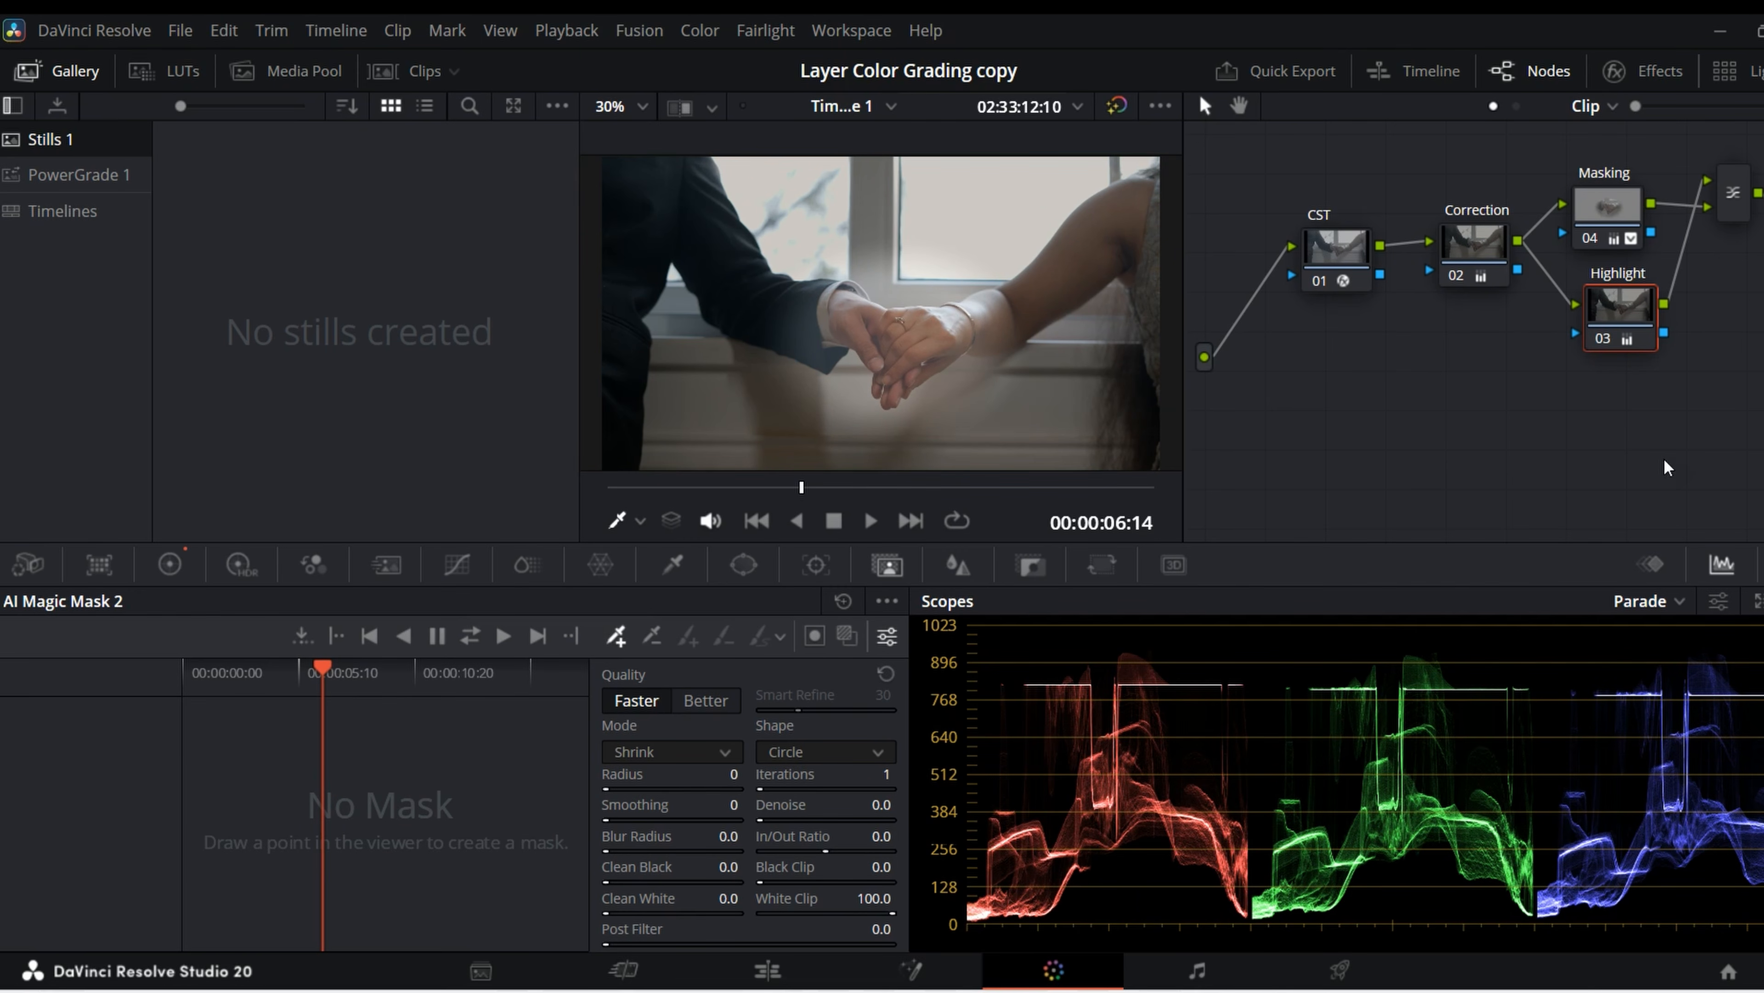
left_click_drag(1301, 163, 1757, 422)
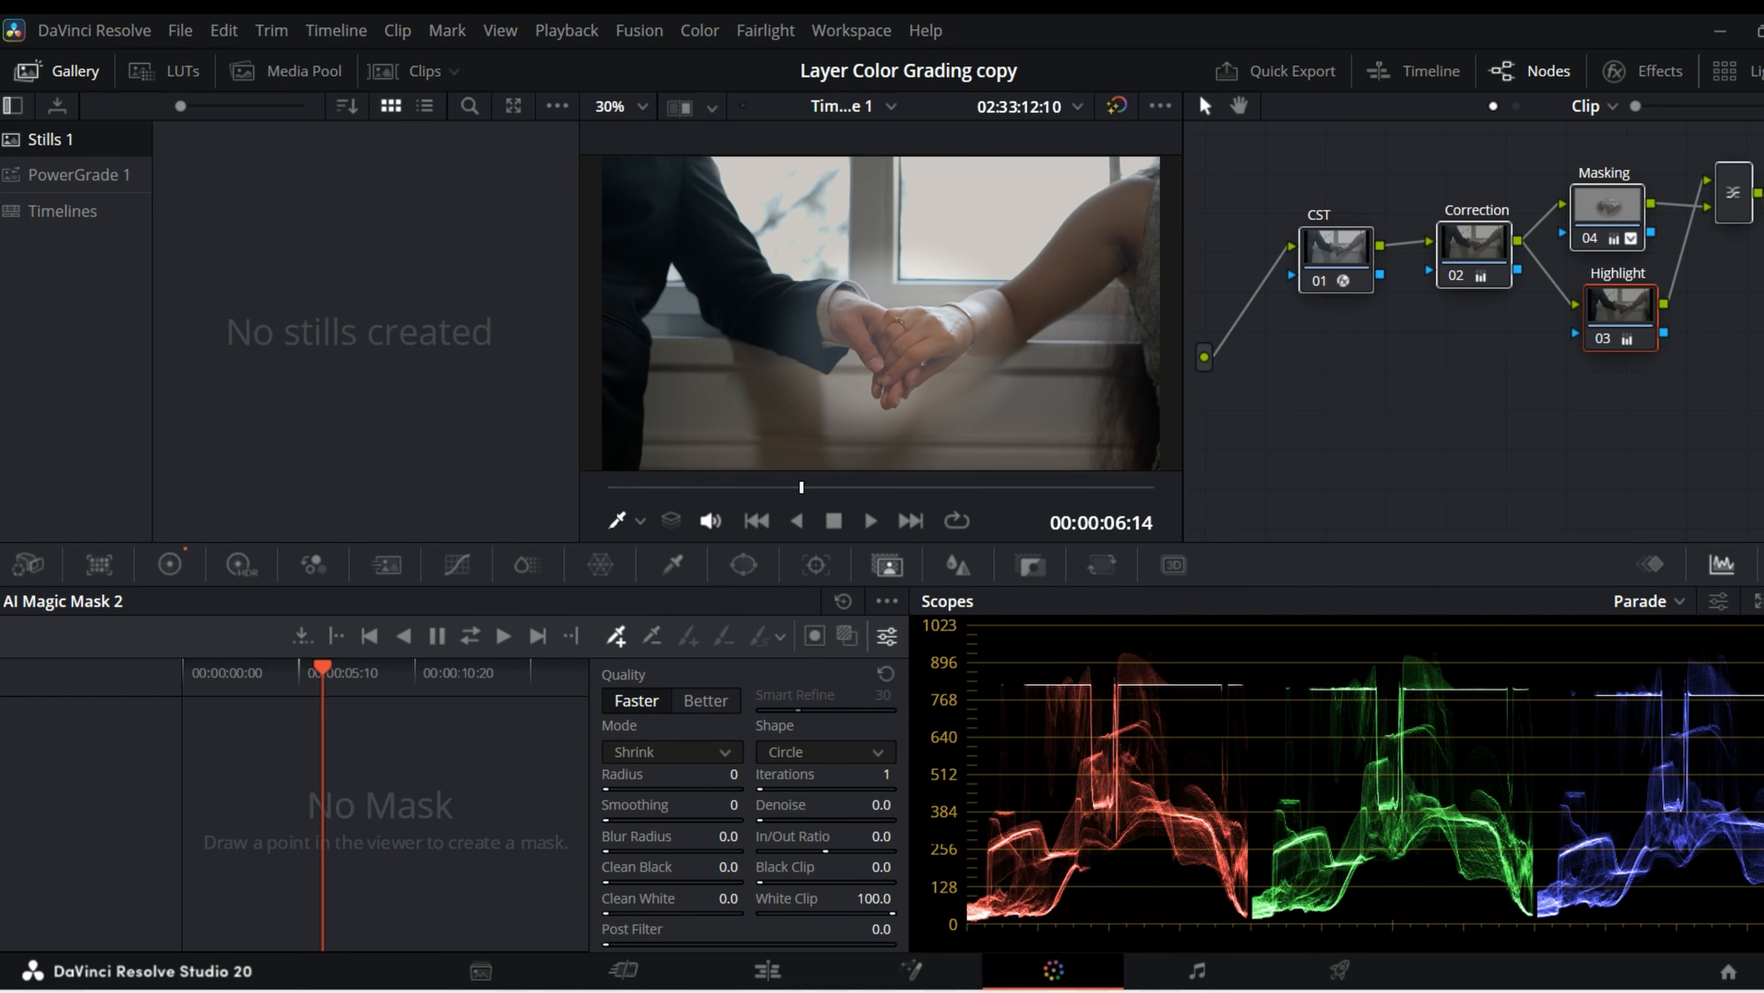
key("Delete")
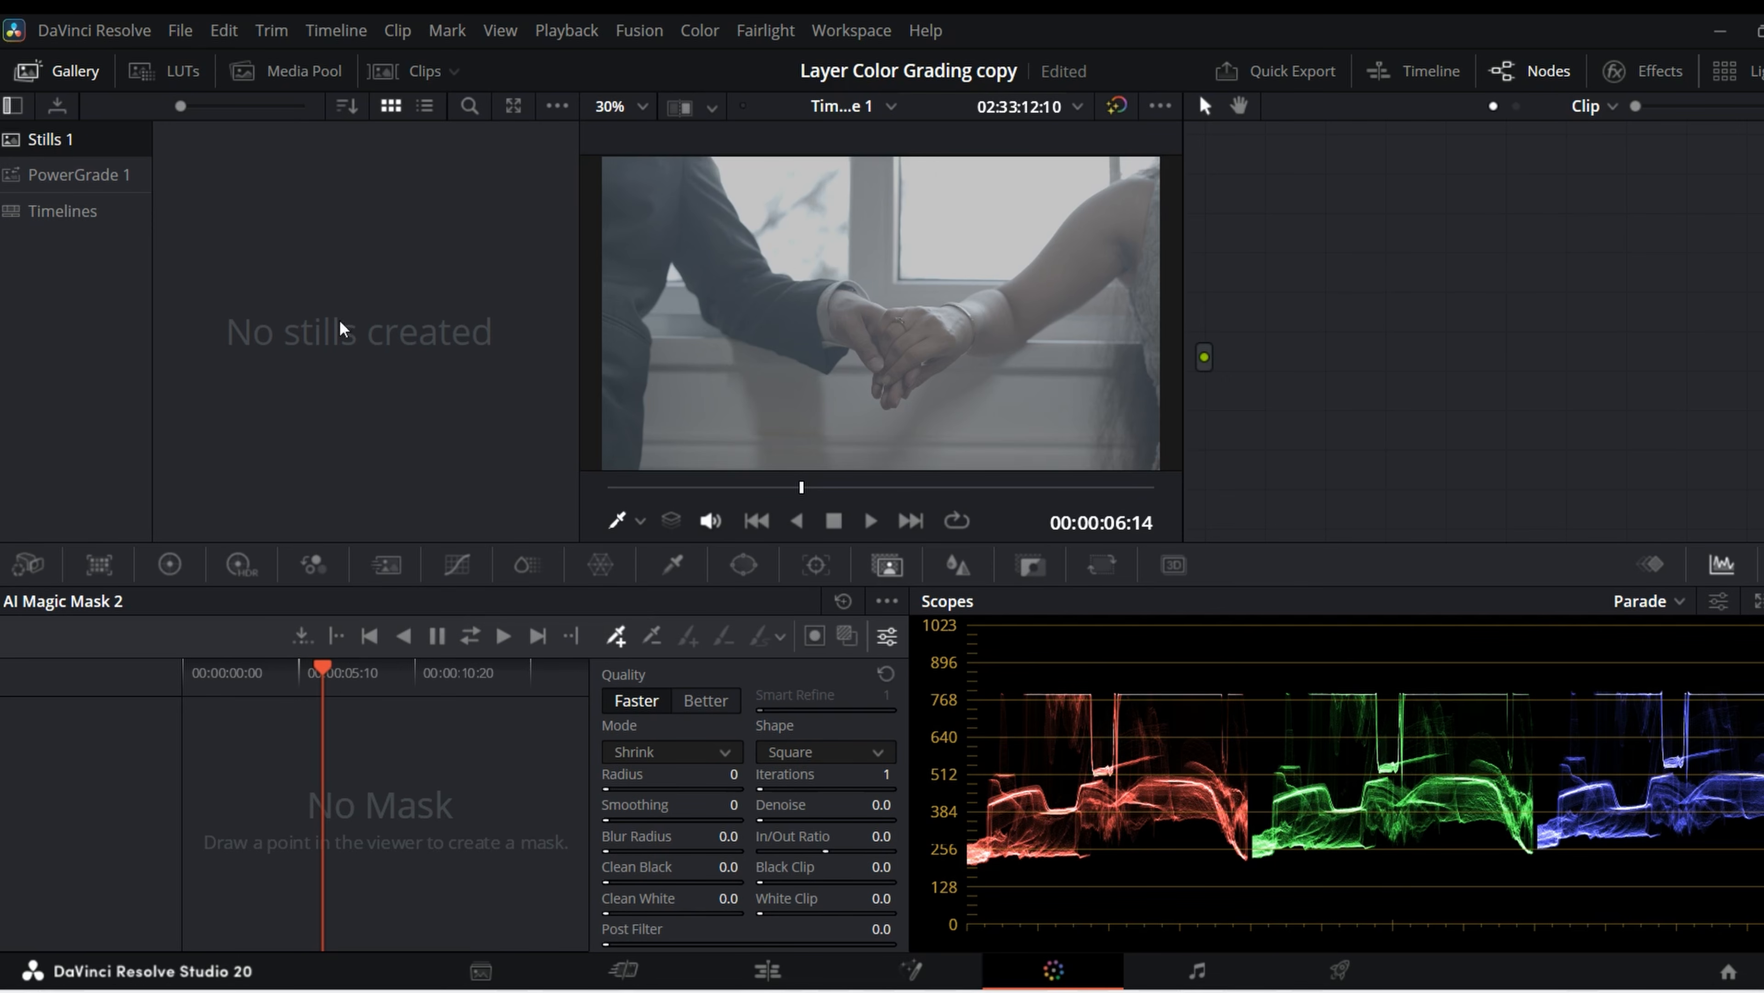
- Apply the Neww grade from the PowerGrade 1 album to the clip and check the image in full screen
left_click(67, 179)
left_click_drag(442, 212, 921, 322)
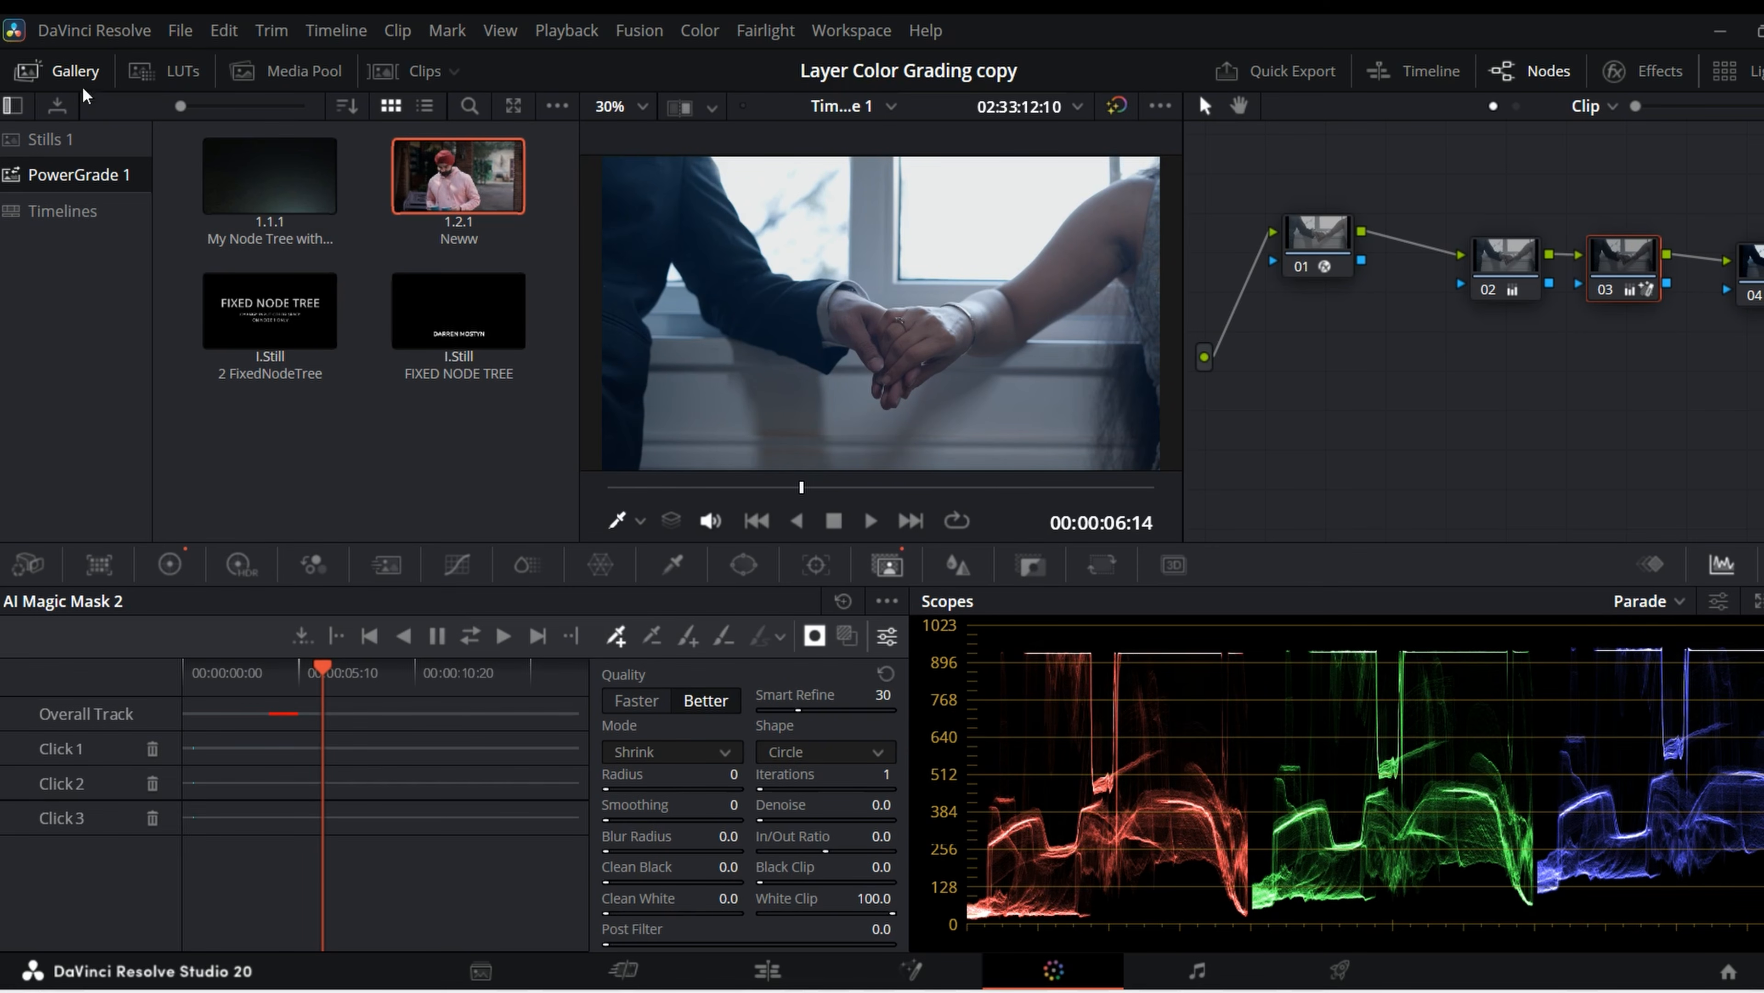
left_click(67, 73)
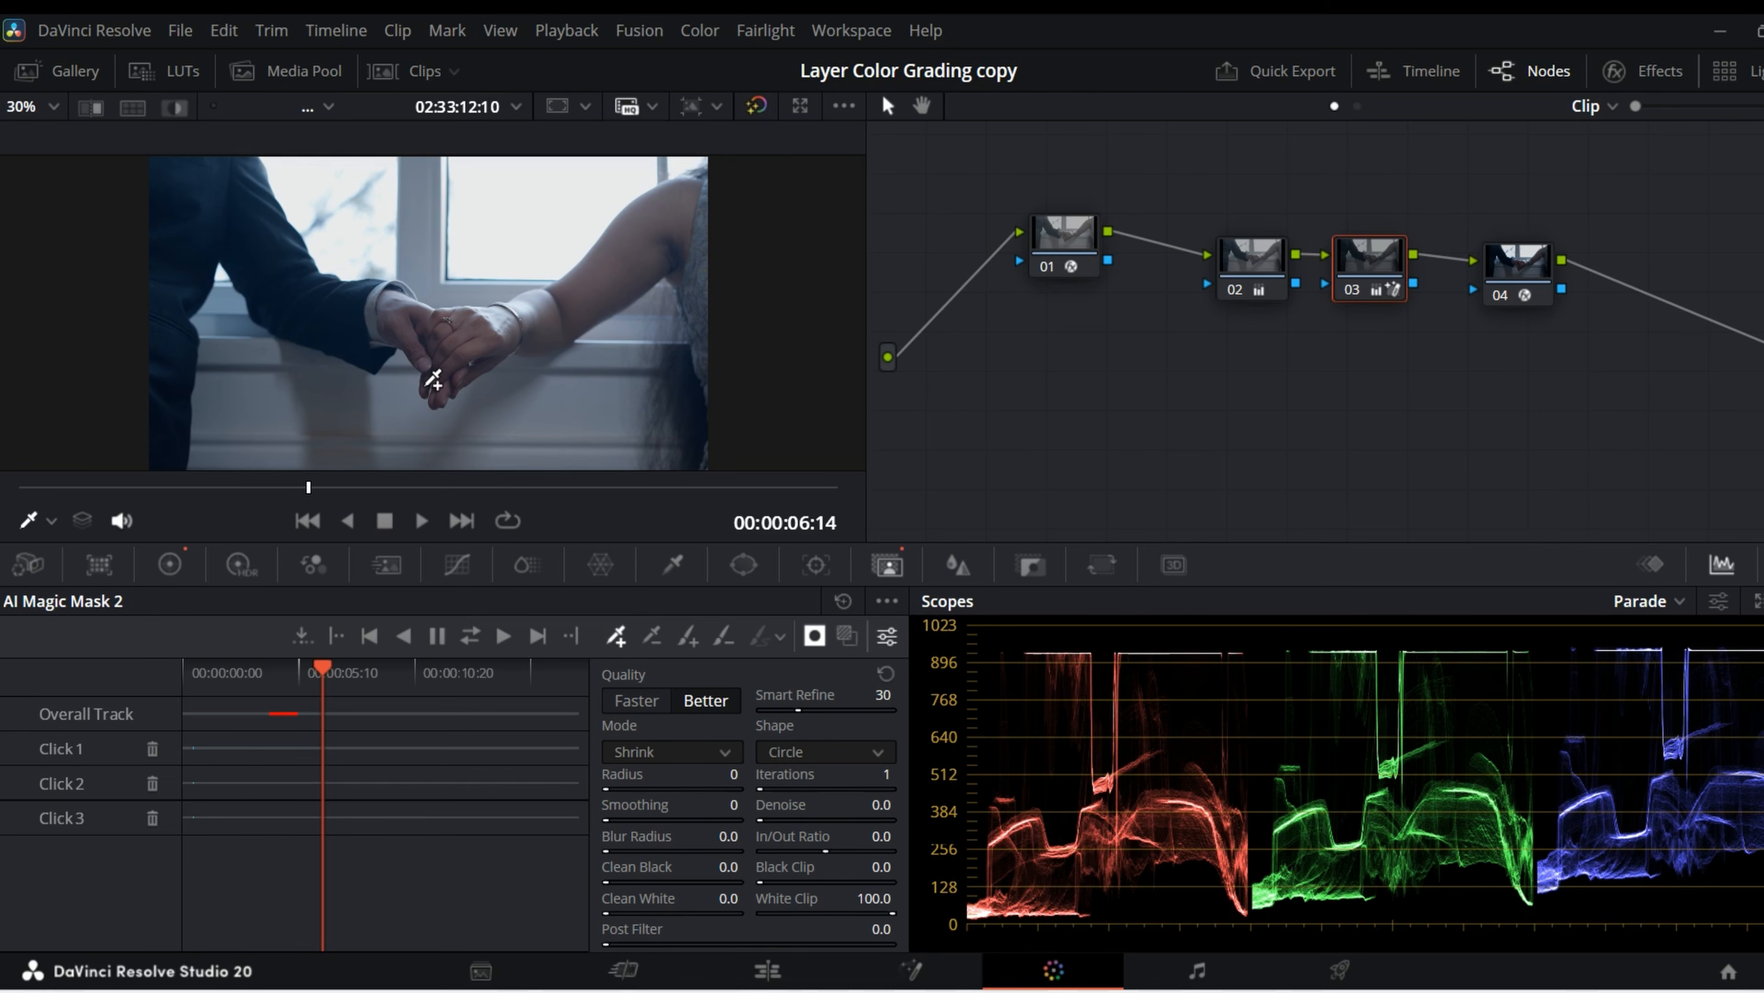
key("ctrl+f")
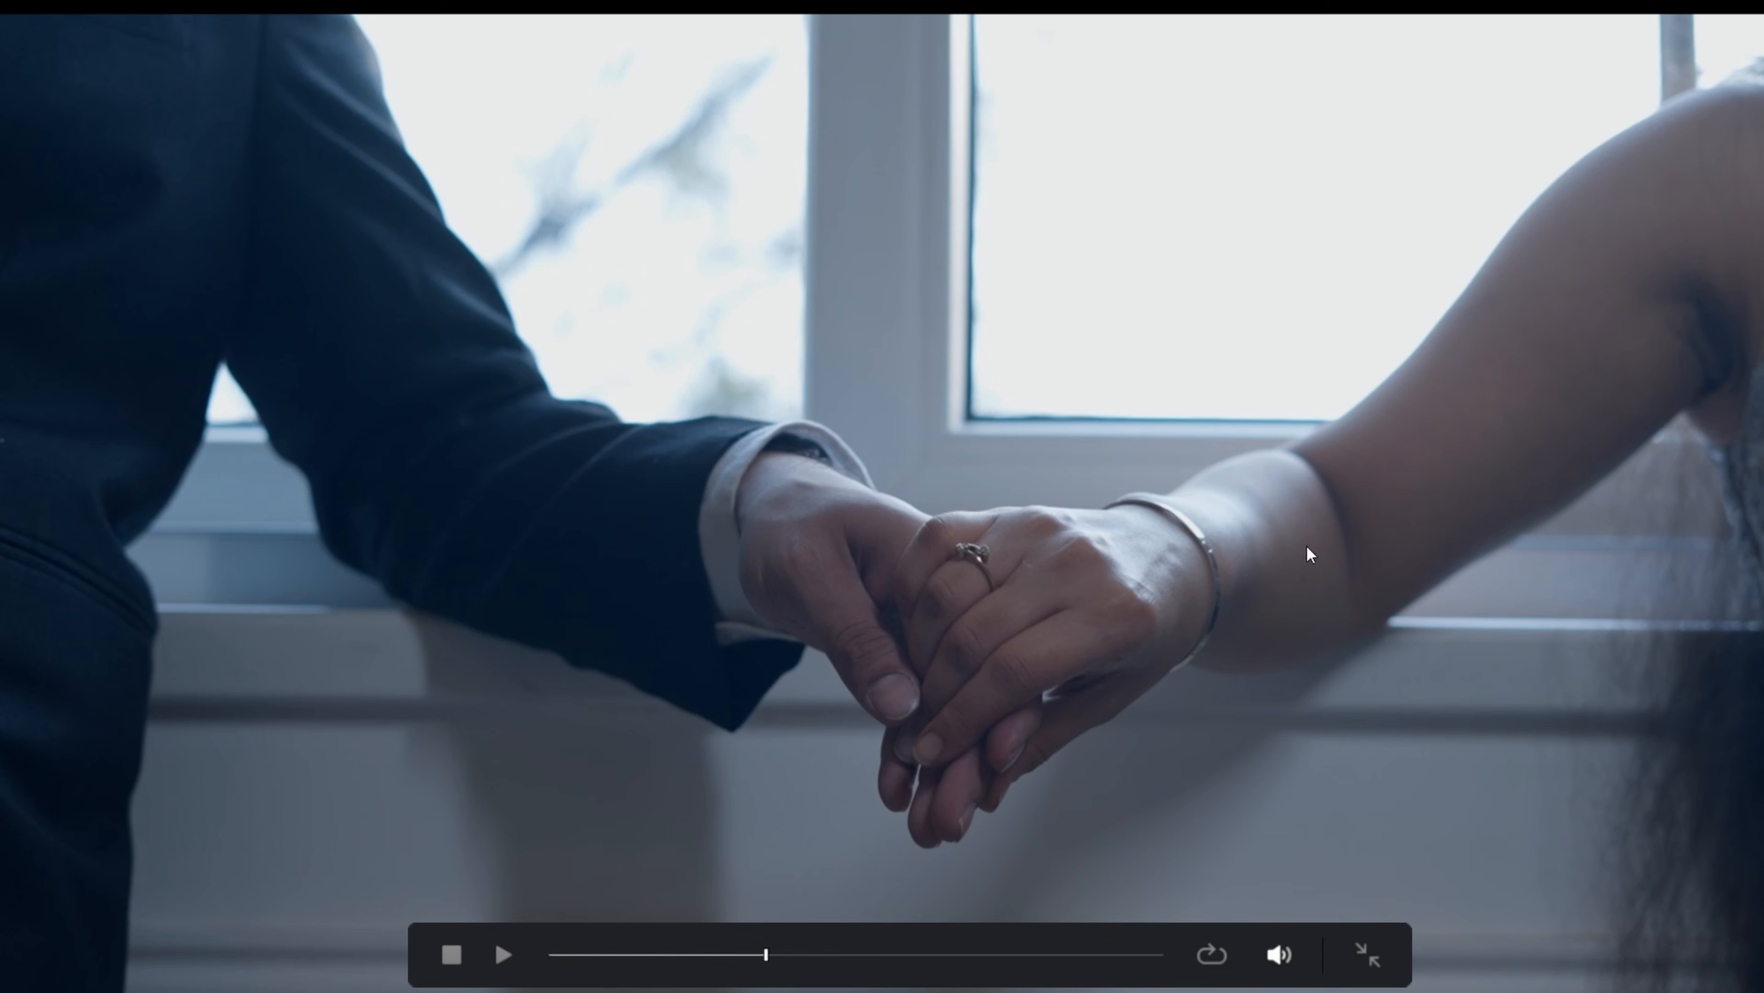
key("ctrl+f")
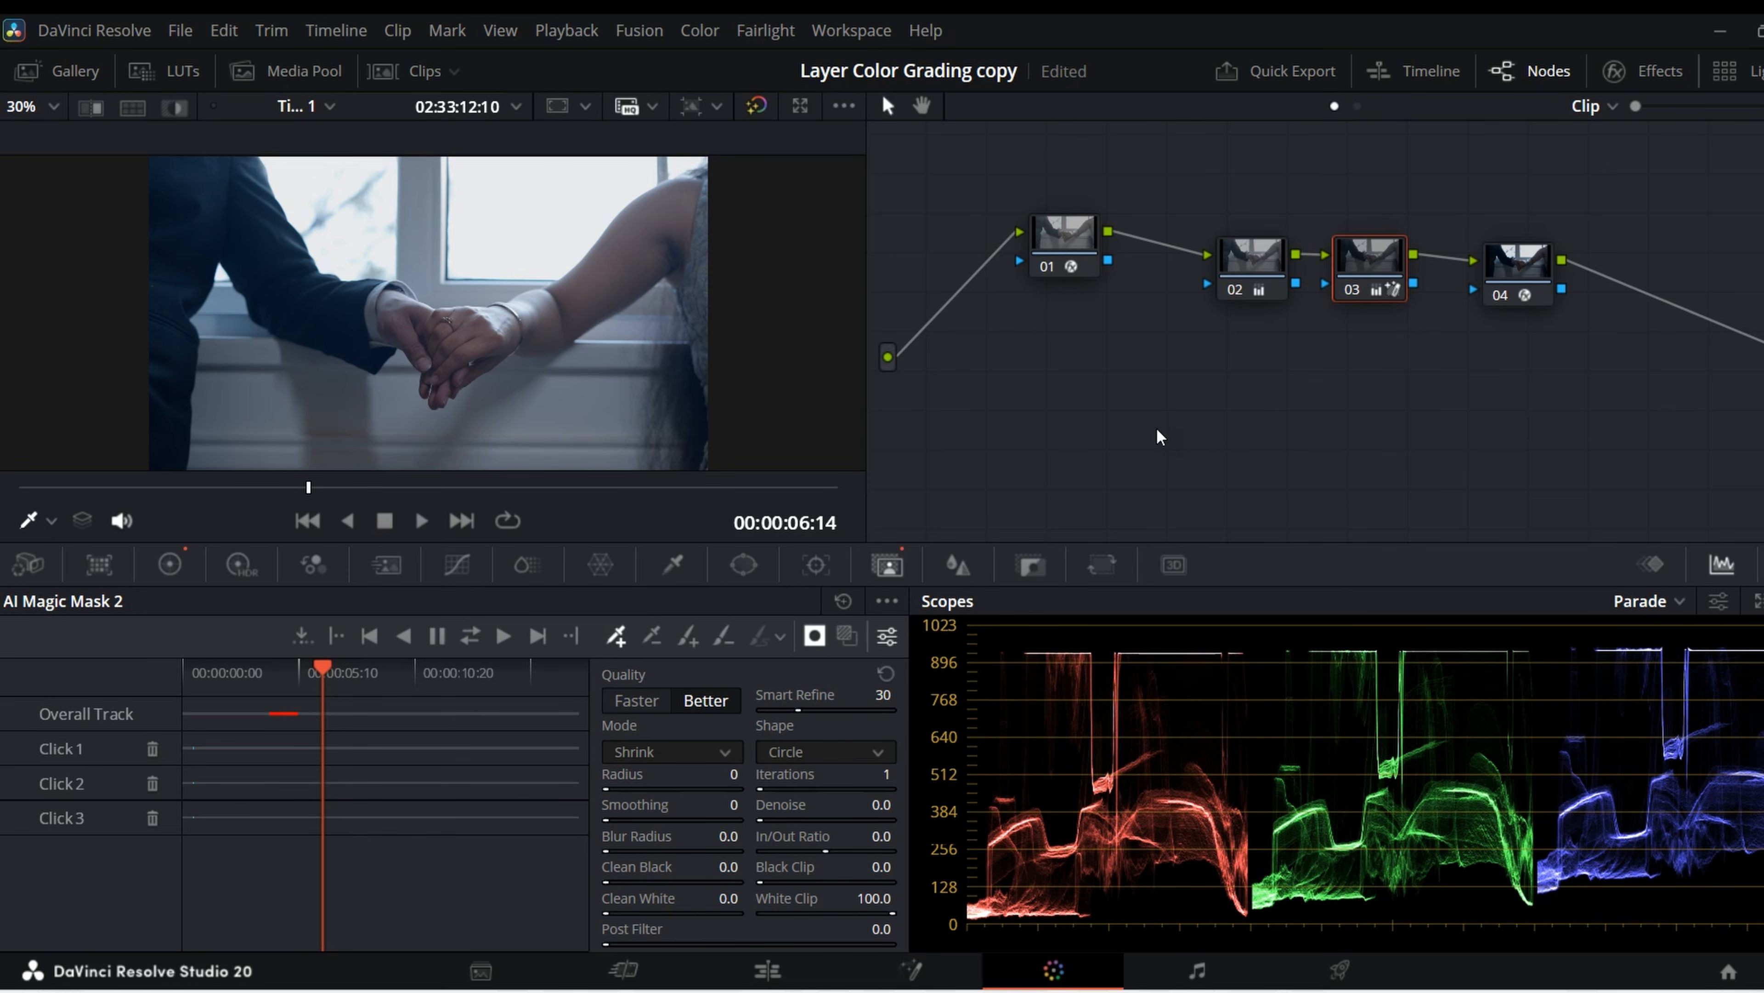
- Compare the PowerGrade 1 and Stills 1 albums in the gallery and reopen the recent project Color Grading tutorial New
left_click(71, 76)
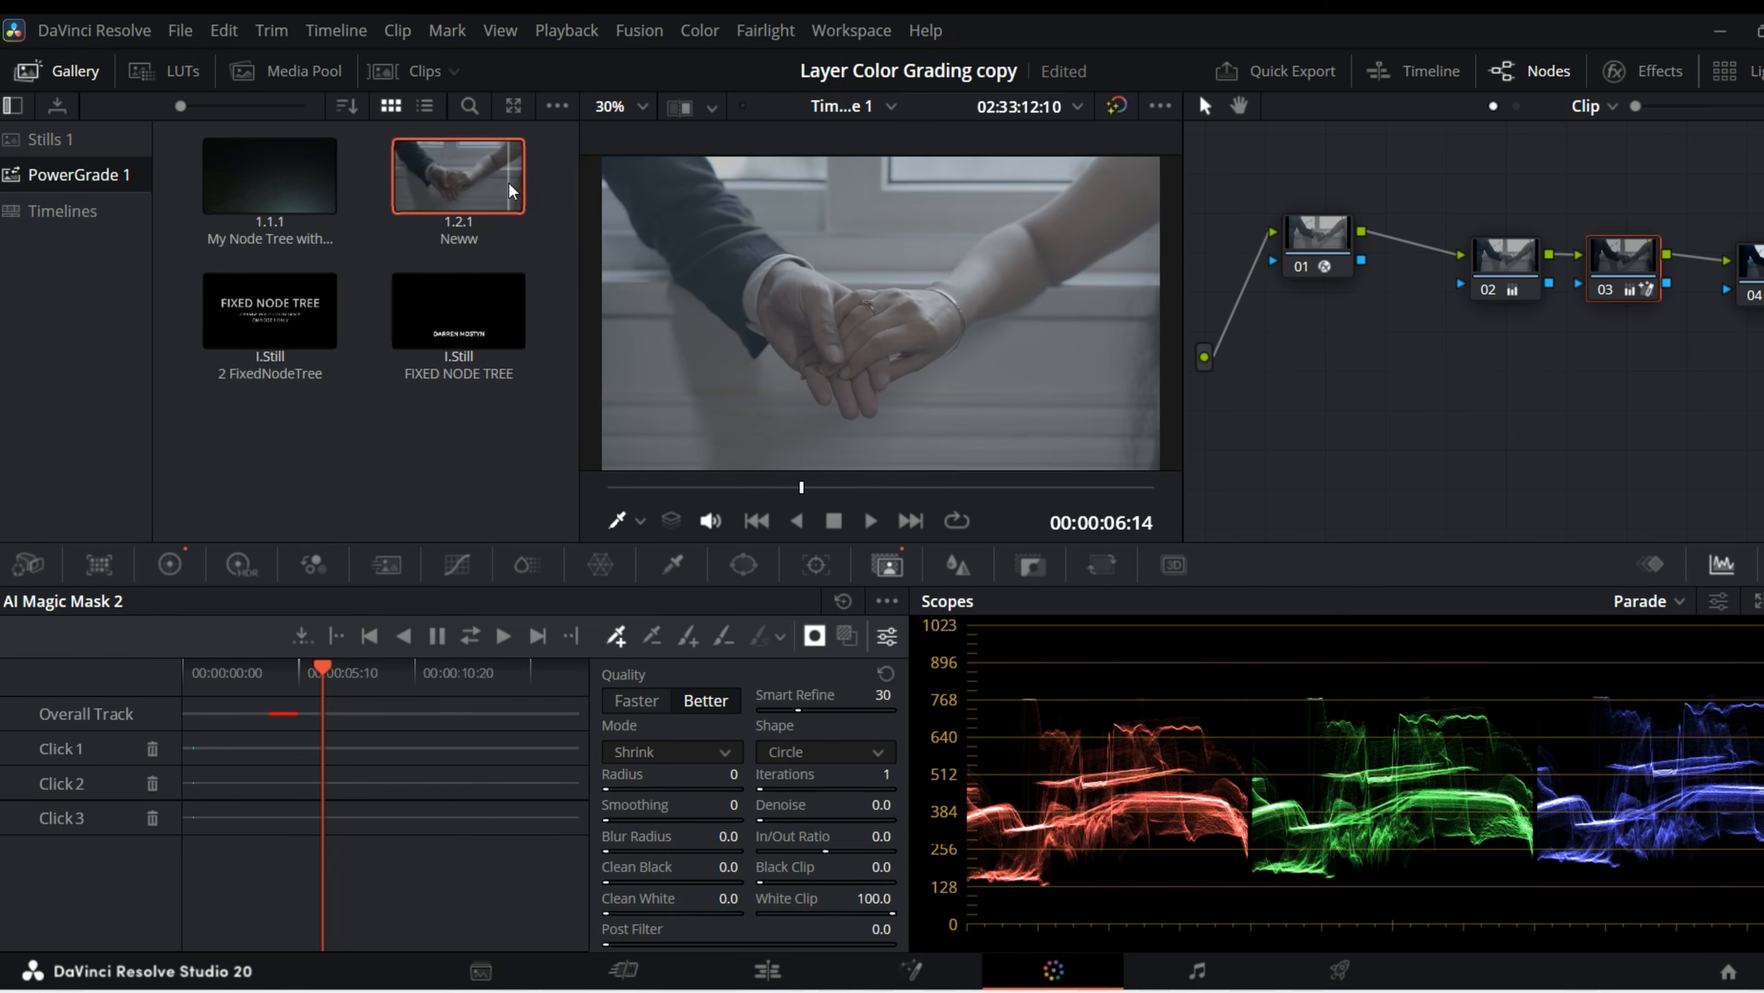
left_click(67, 141)
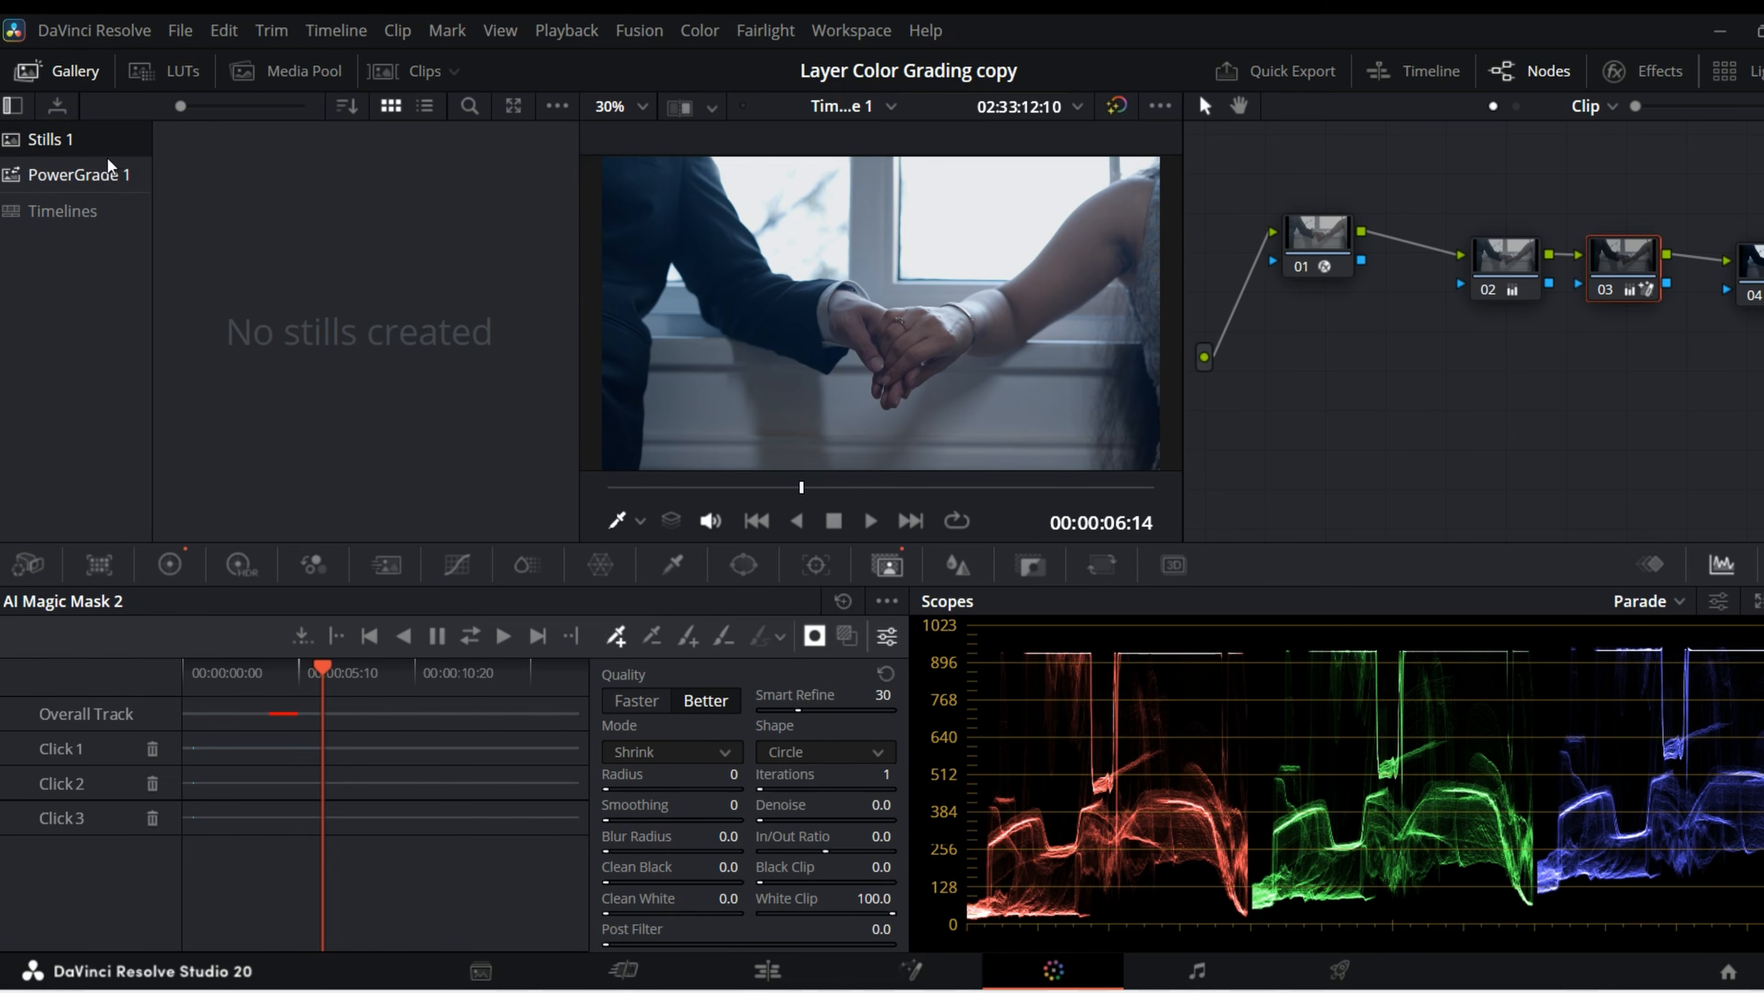
left_click(107, 175)
left_click(116, 141)
left_click(180, 30)
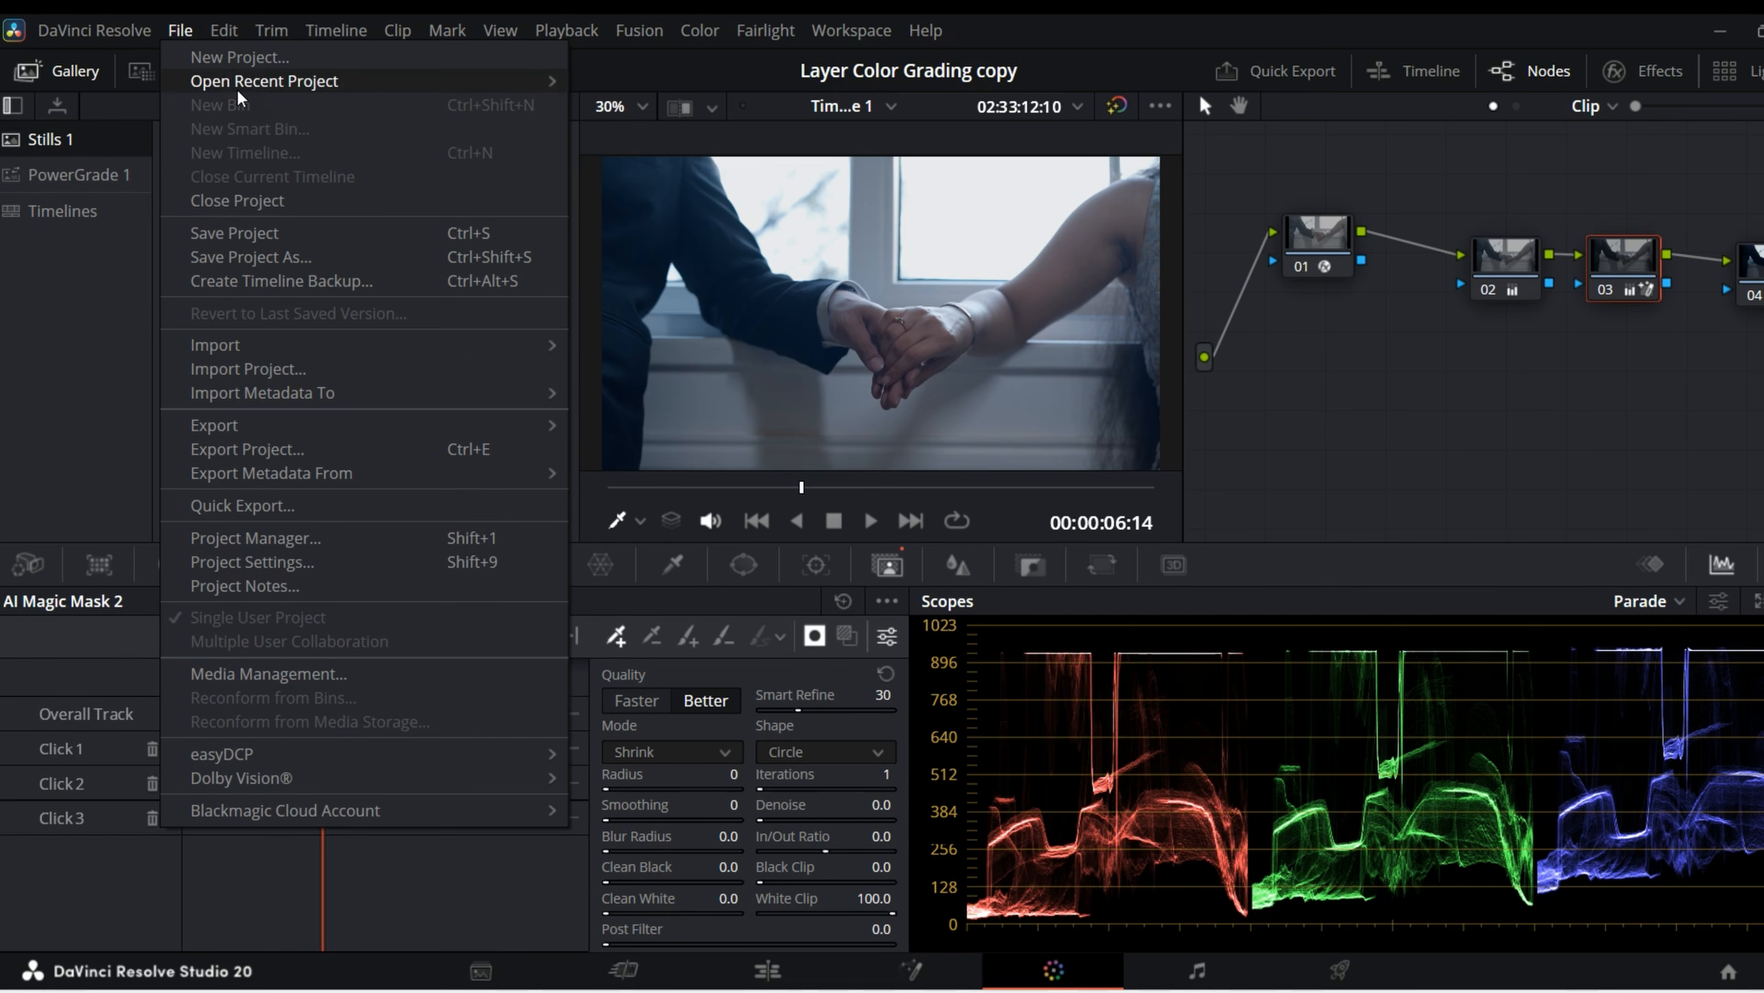
mouse_move(237, 88)
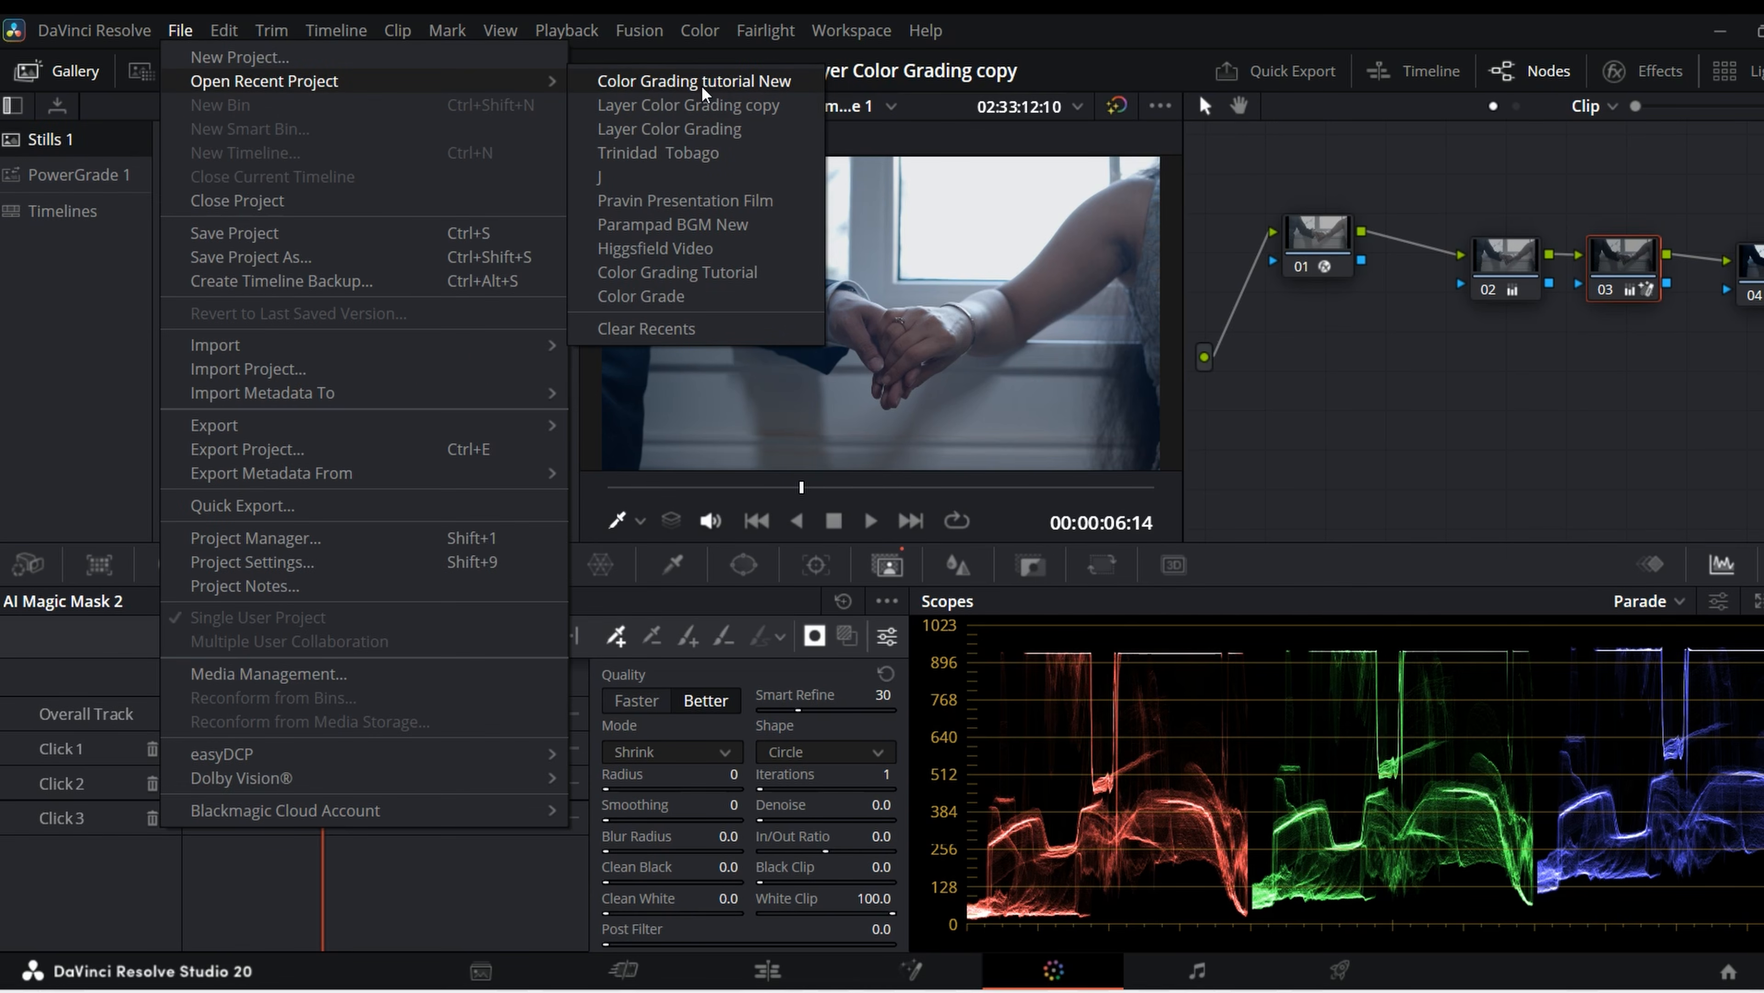
left_click(702, 84)
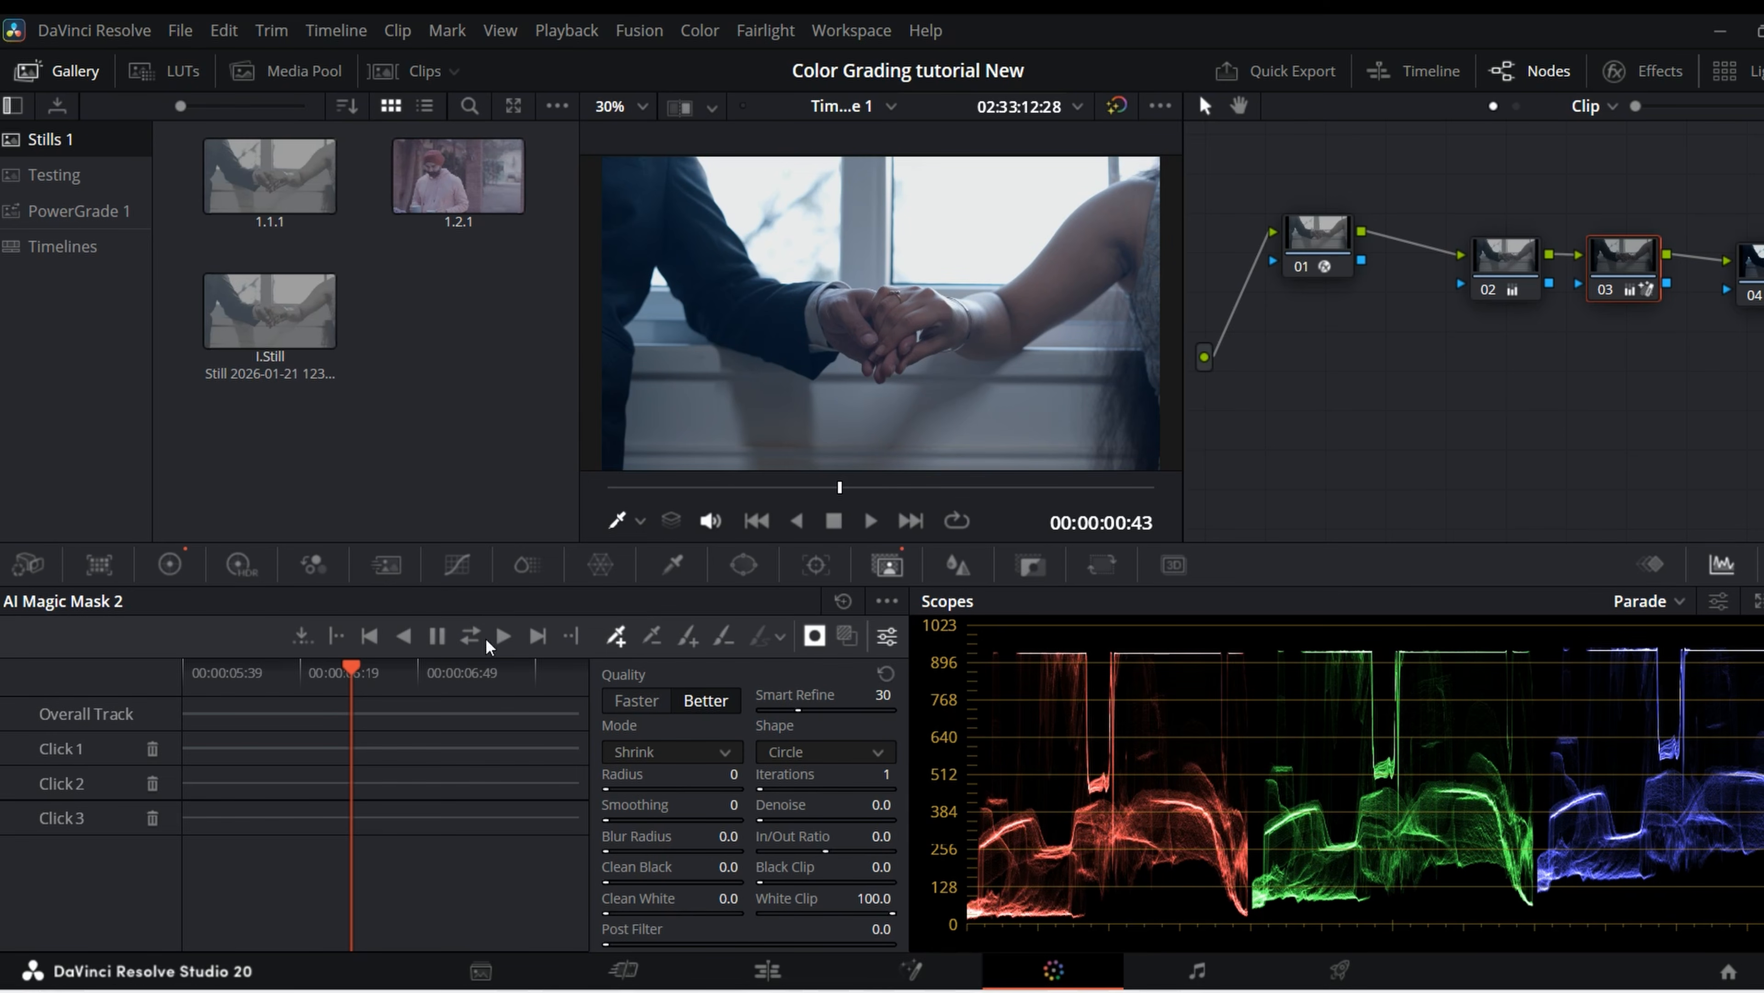
- Move the playhead onto the C9999.MP4 clip on the edit timeline and show that clip's grade on the Color page
left_click(766, 971)
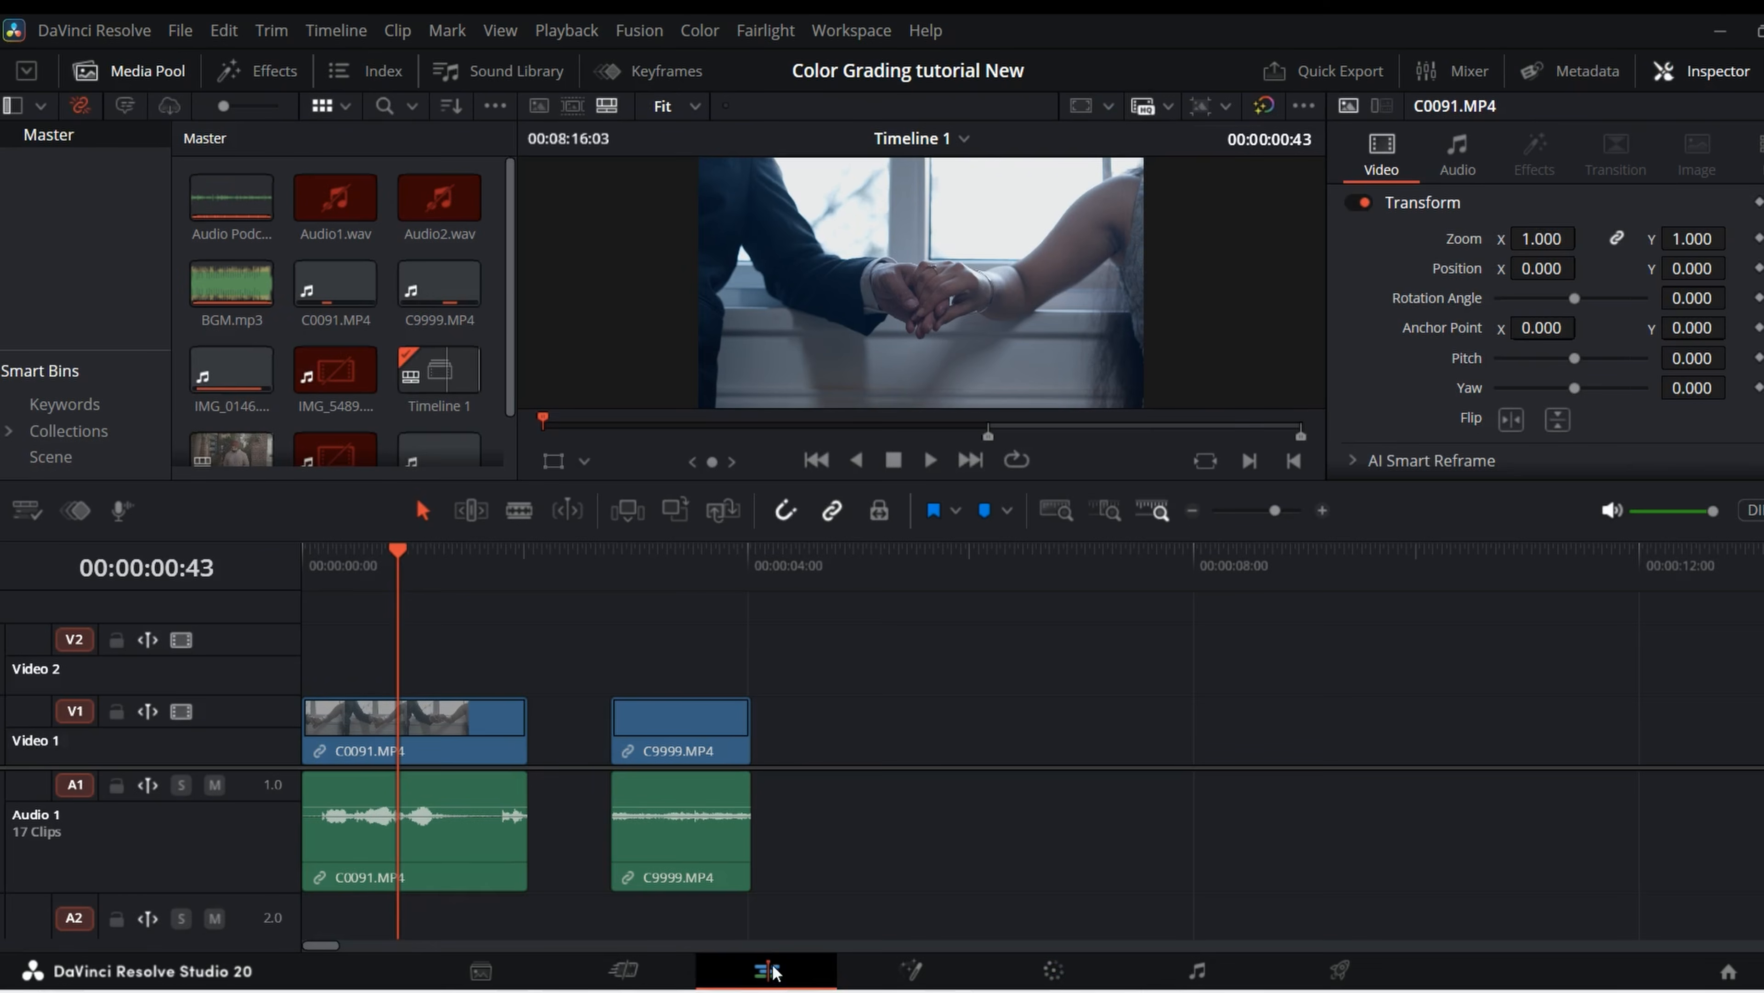
left_click(681, 559)
left_click(1054, 971)
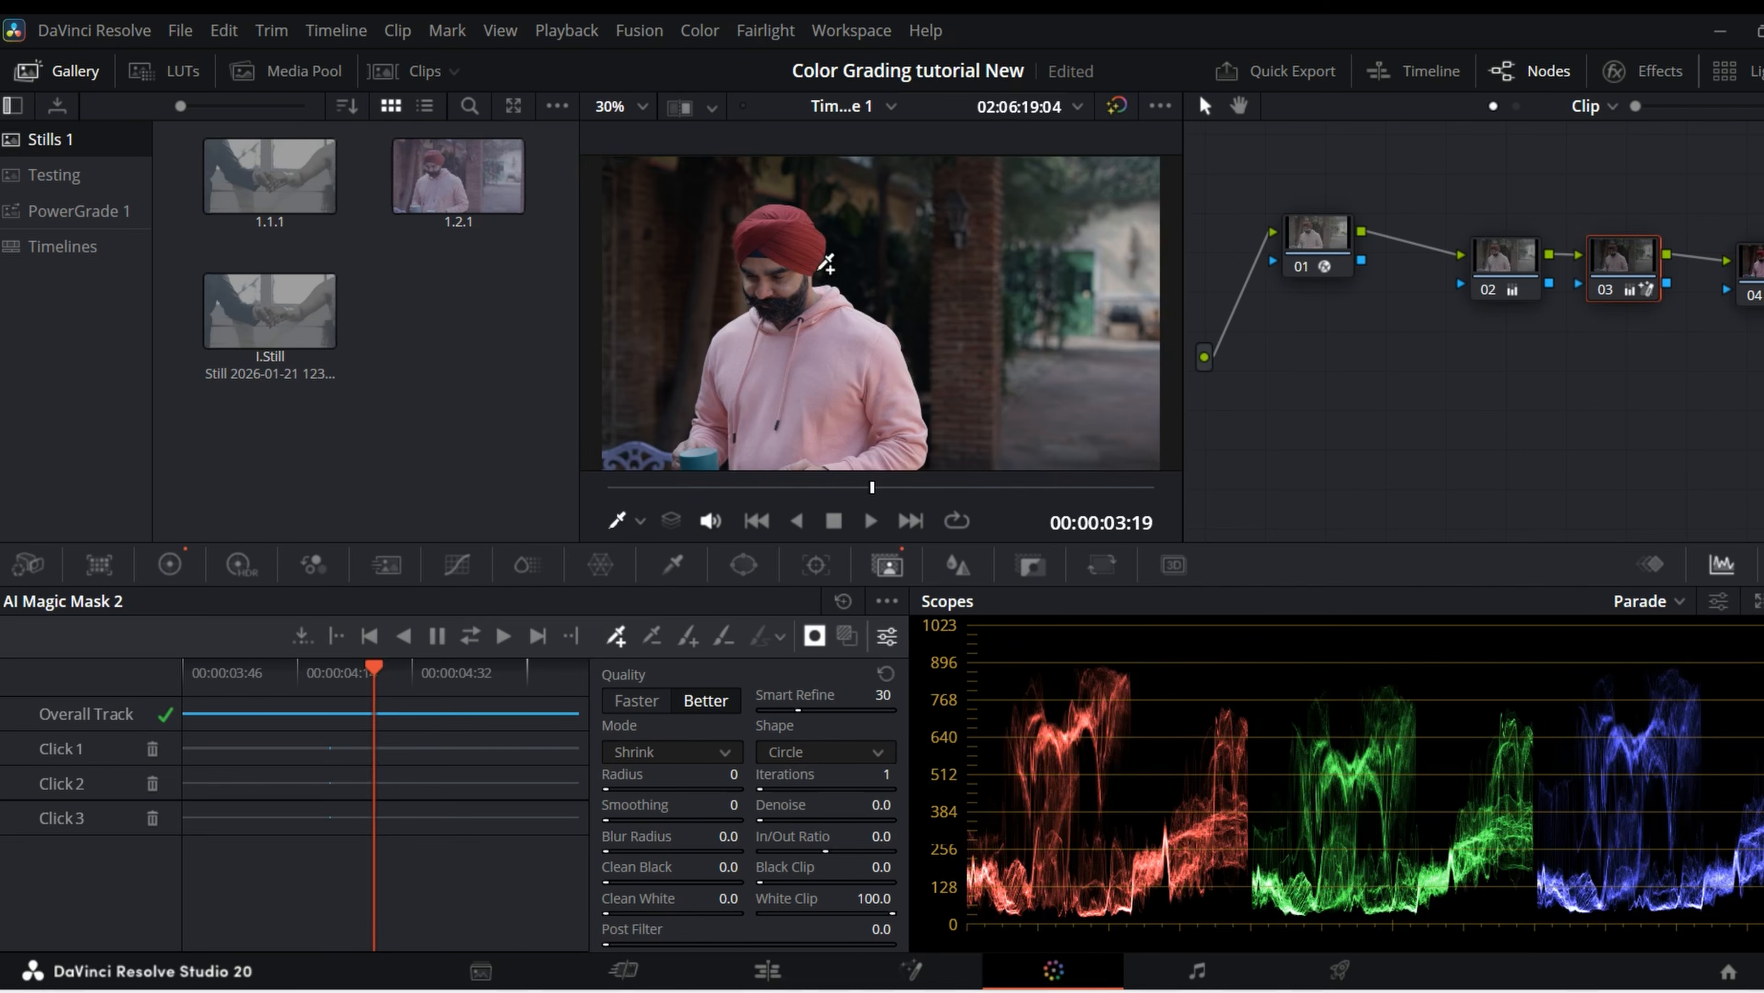
- Check the PowerGrade 1 and Stills 1 albums in the gallery and view the graded pink hoodie clip in full screen
left_click(78, 210)
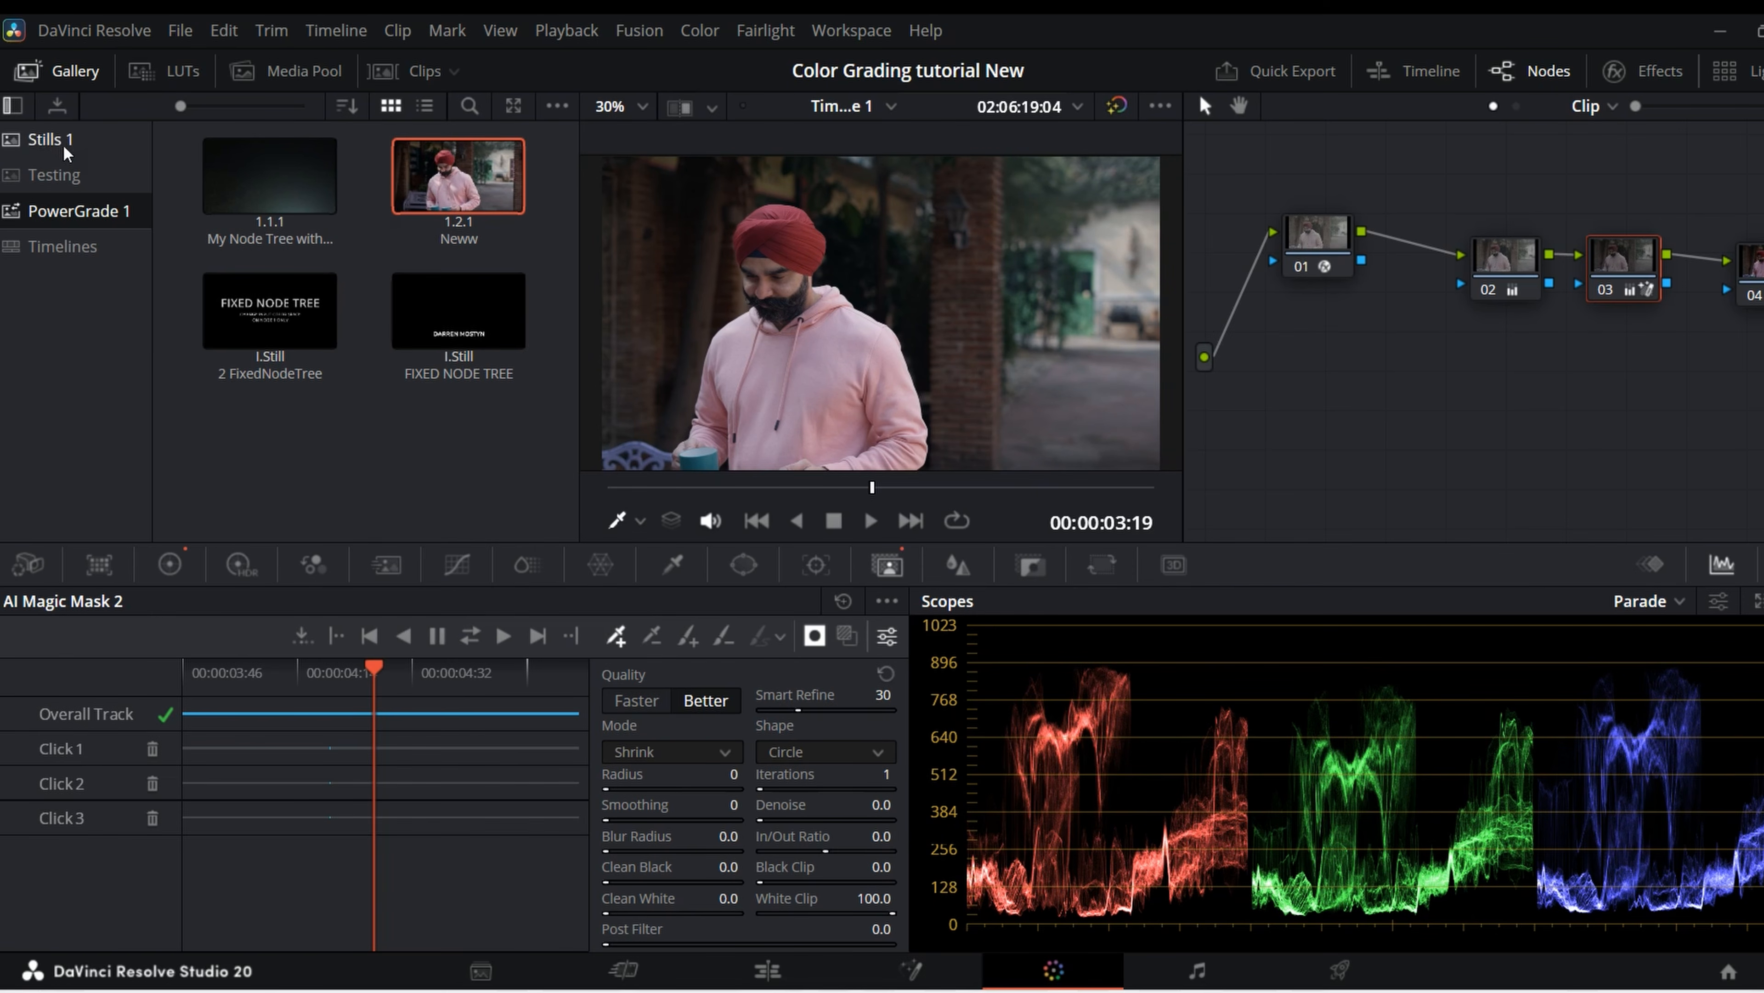
left_click(57, 139)
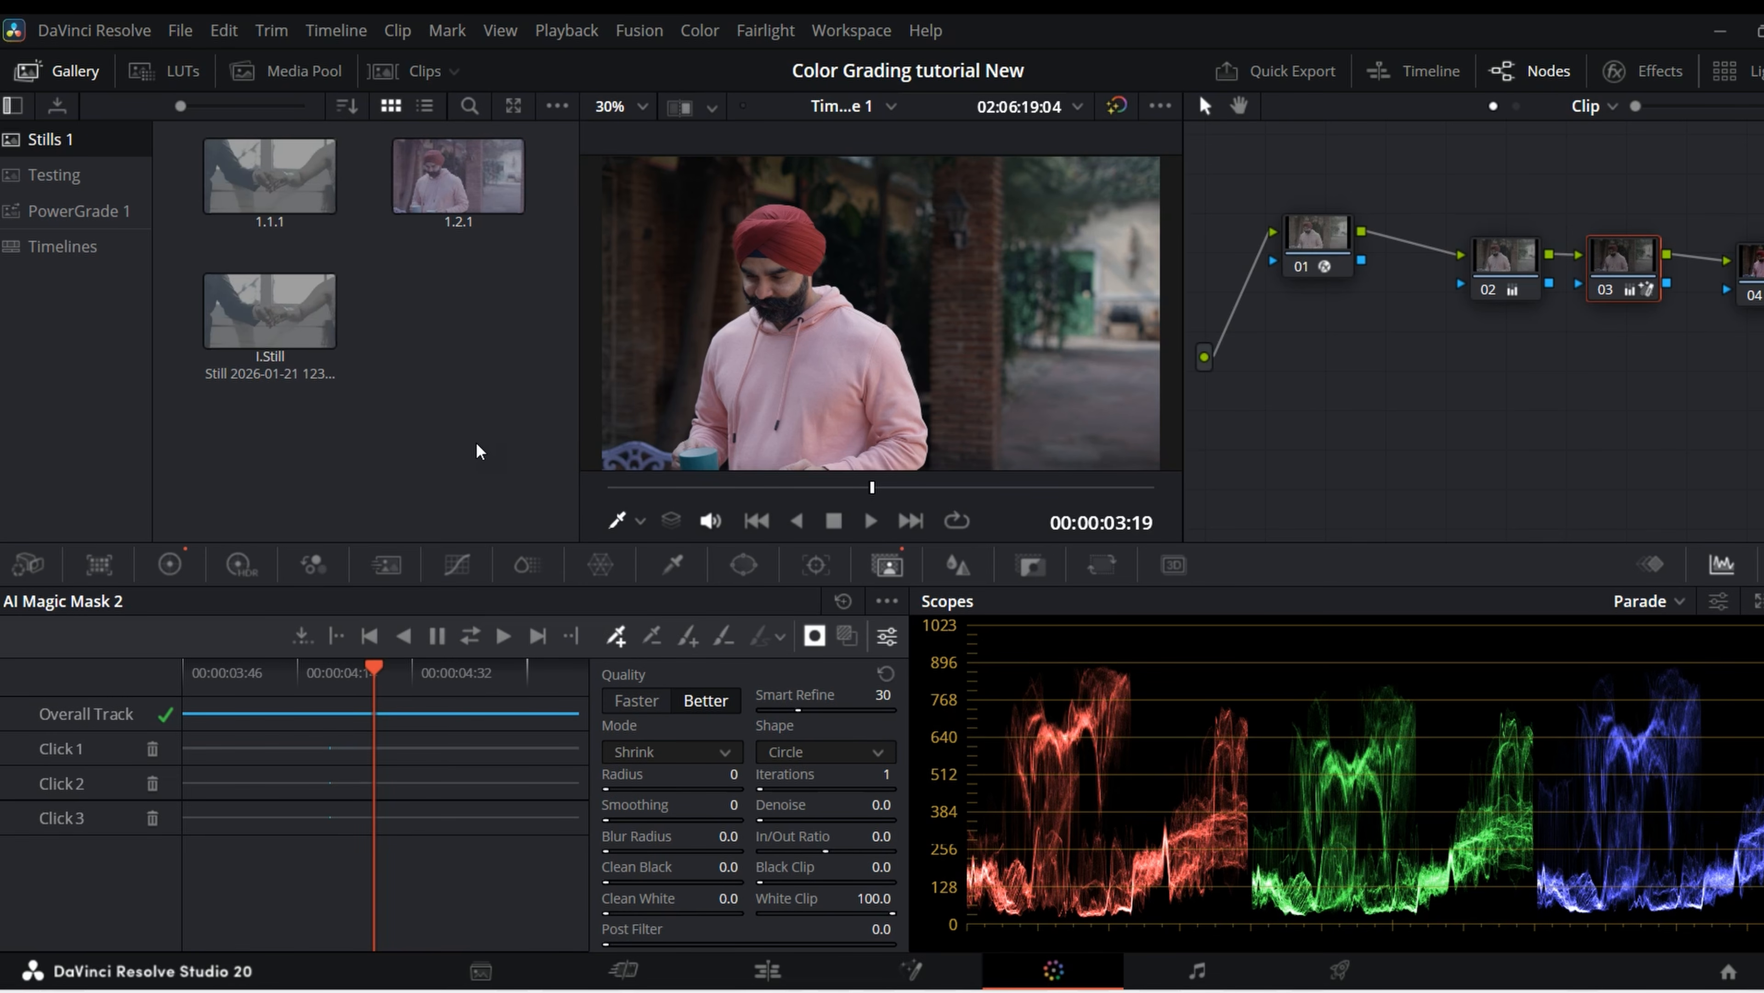
key("ctrl+f")
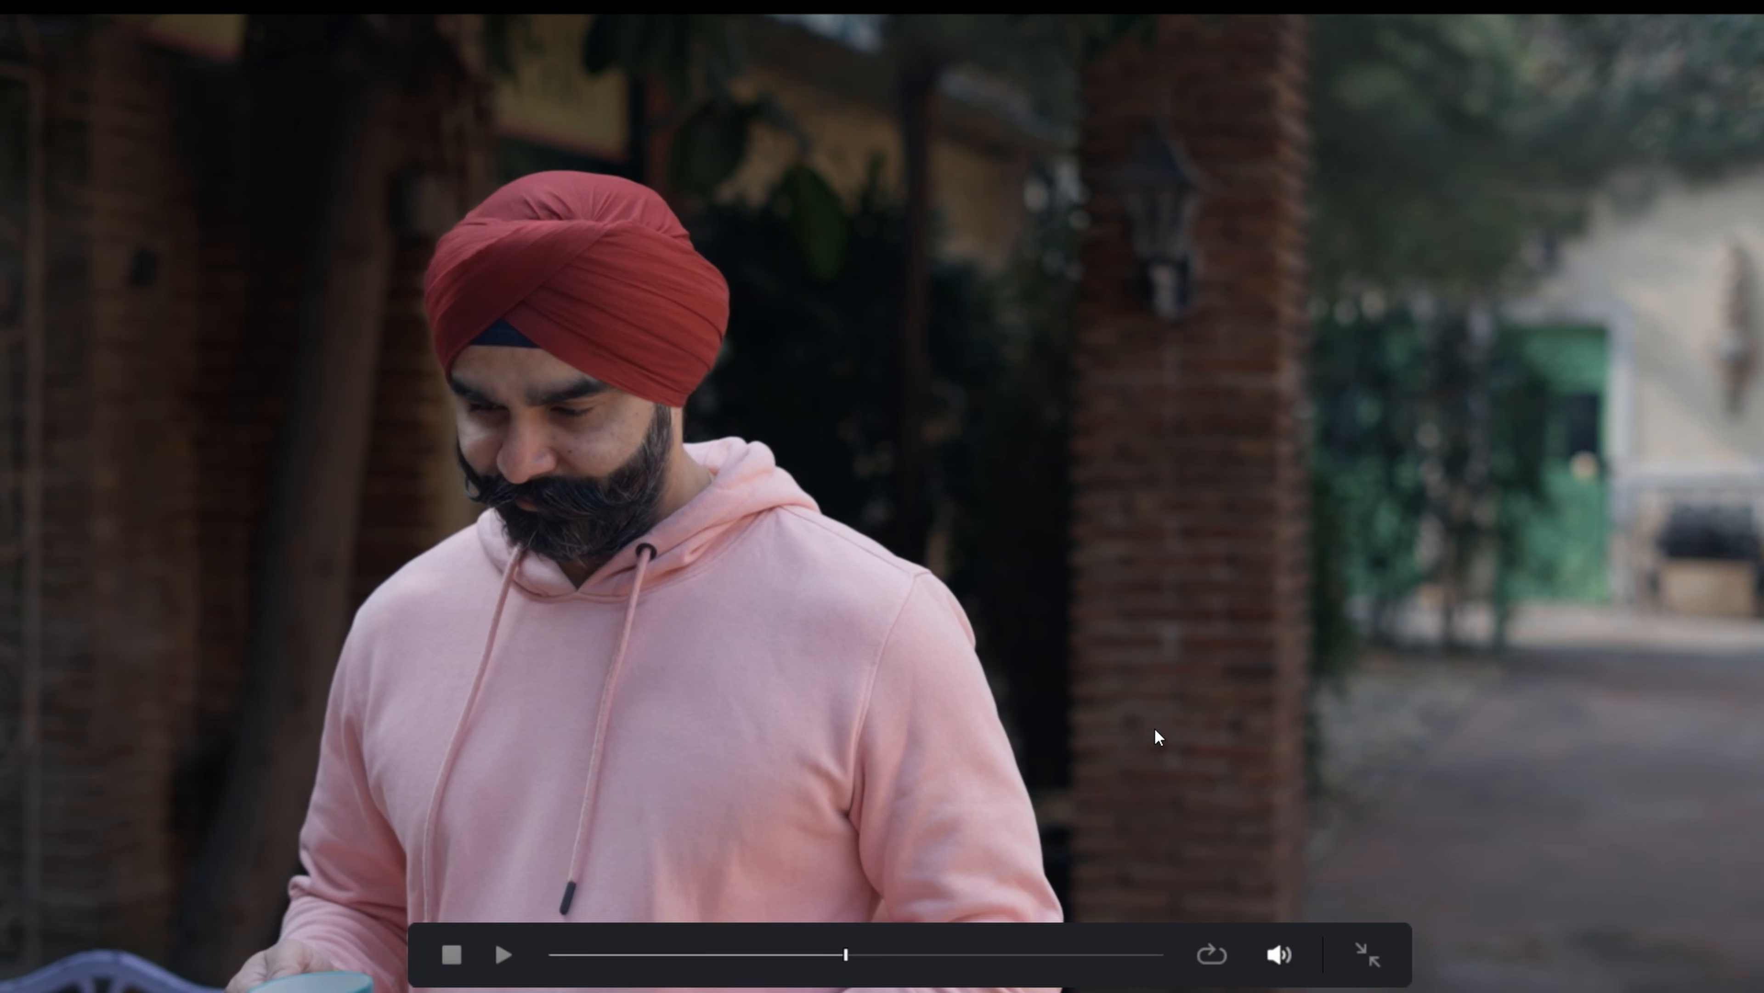
key("ctrl+f")
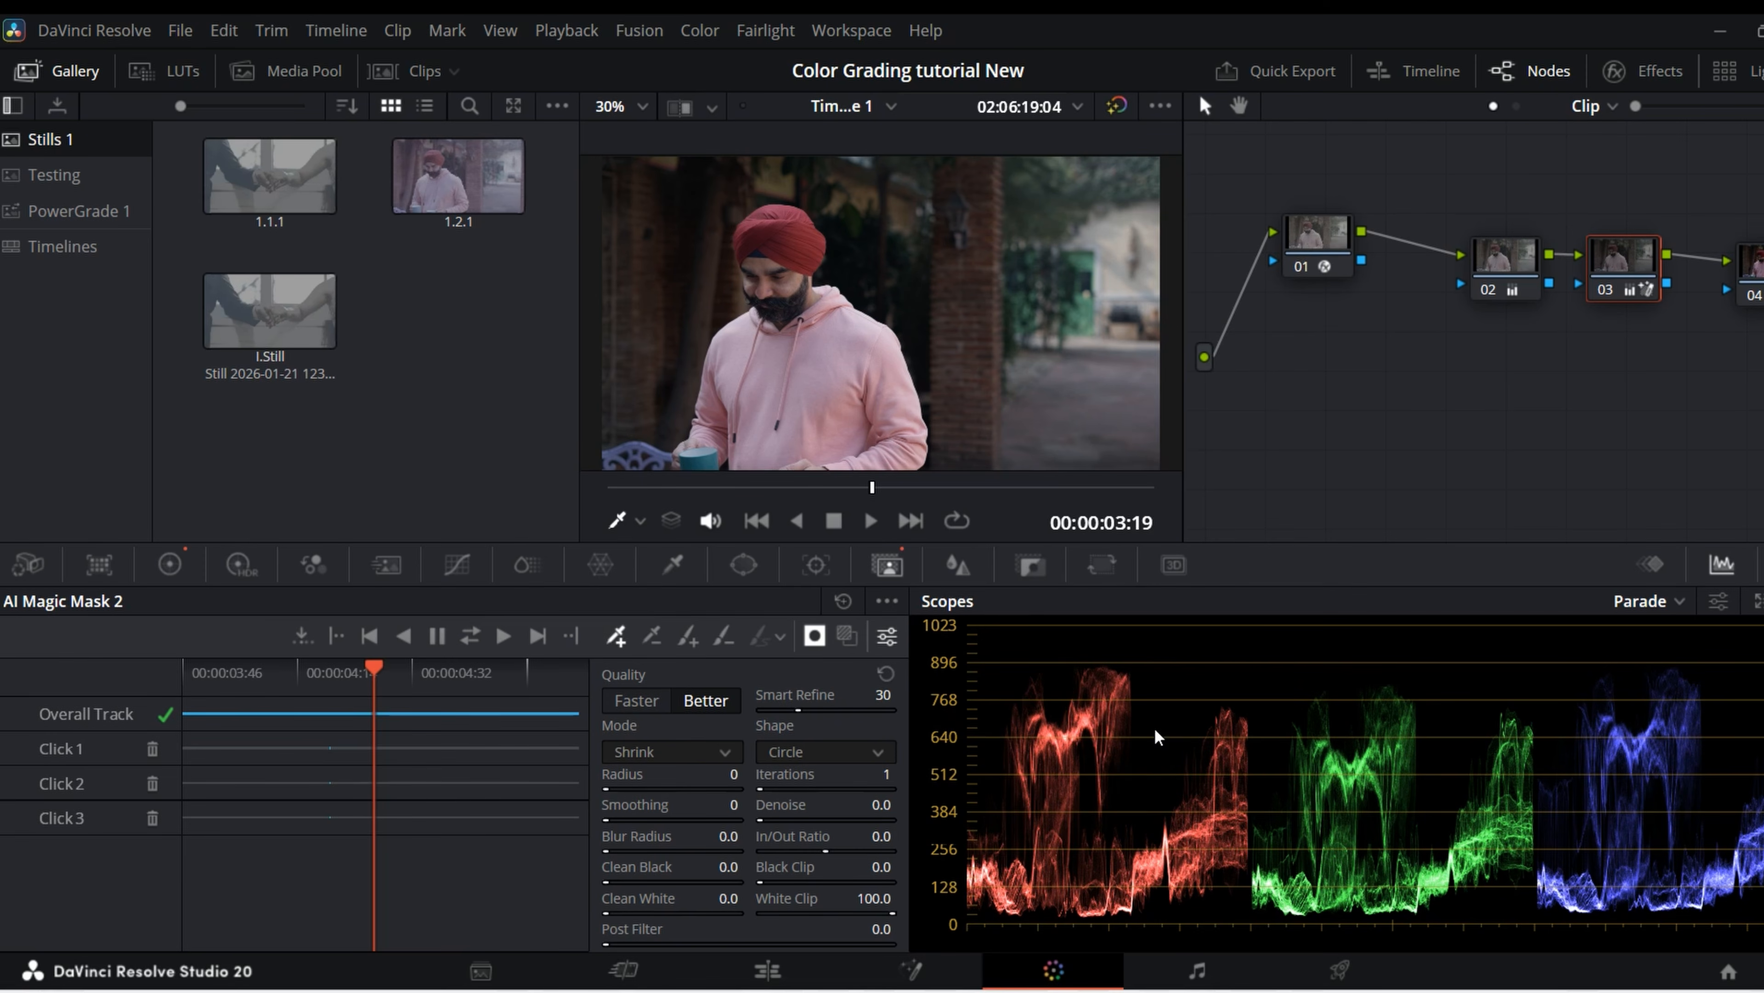